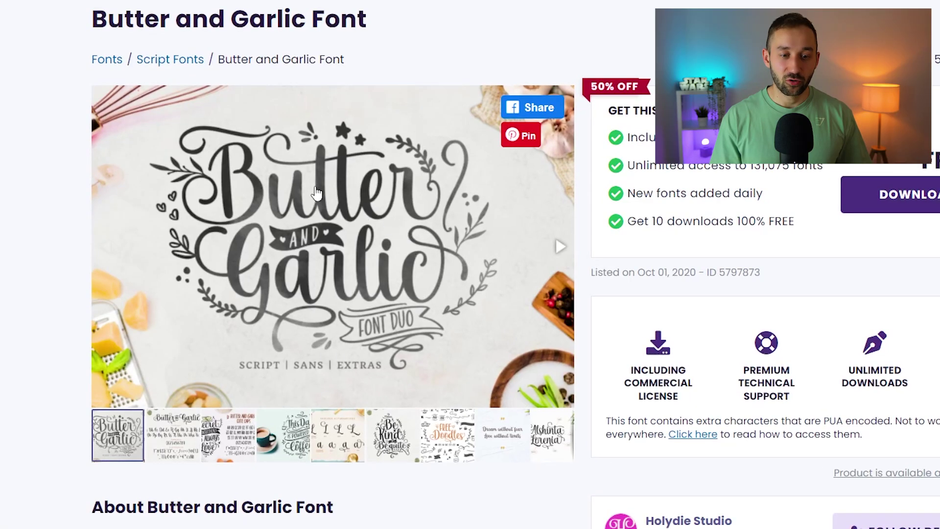
# Browse the preview images of the Butter and Garlic font, including its alphabet, cute caps and sample lettering designs
pyautogui.scroll(-1, 247, 164)
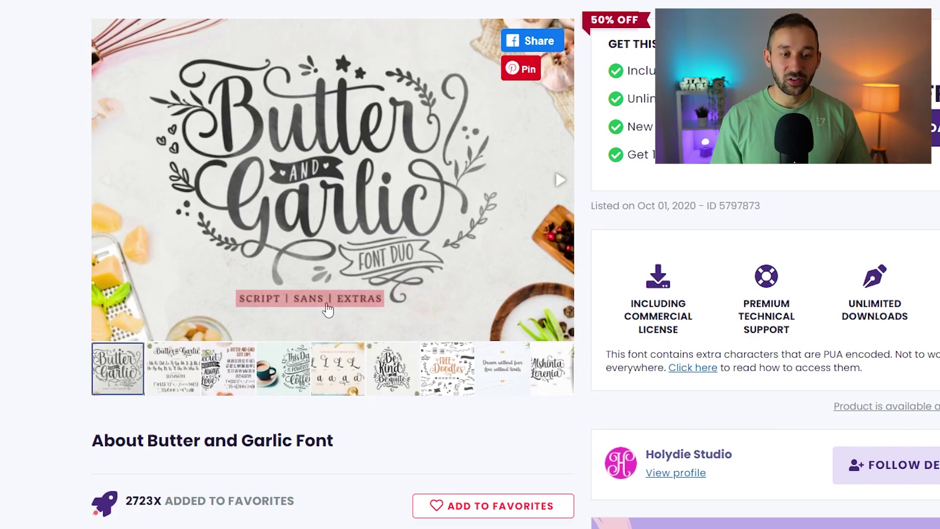
pyautogui.click(559, 184)
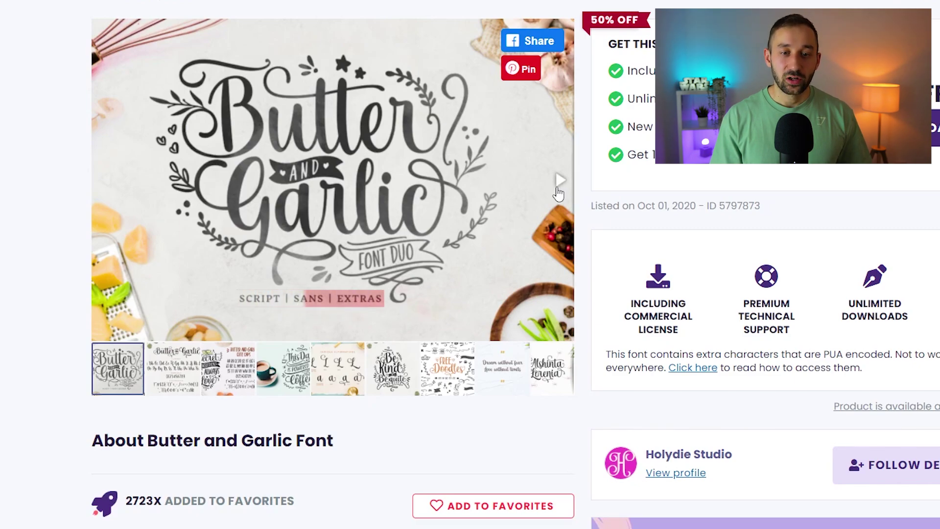
pyautogui.scroll(1, 556, 230)
pyautogui.scroll(1, 556, 233)
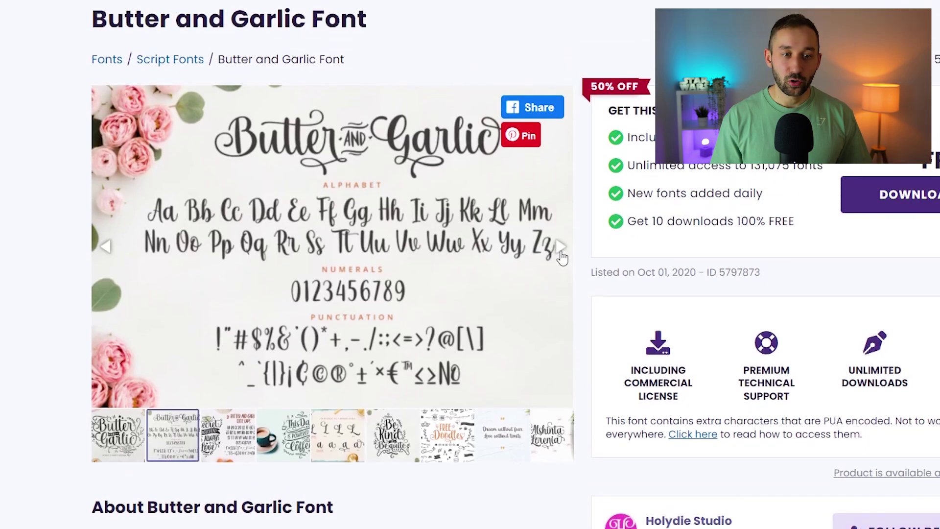
pyautogui.click(561, 246)
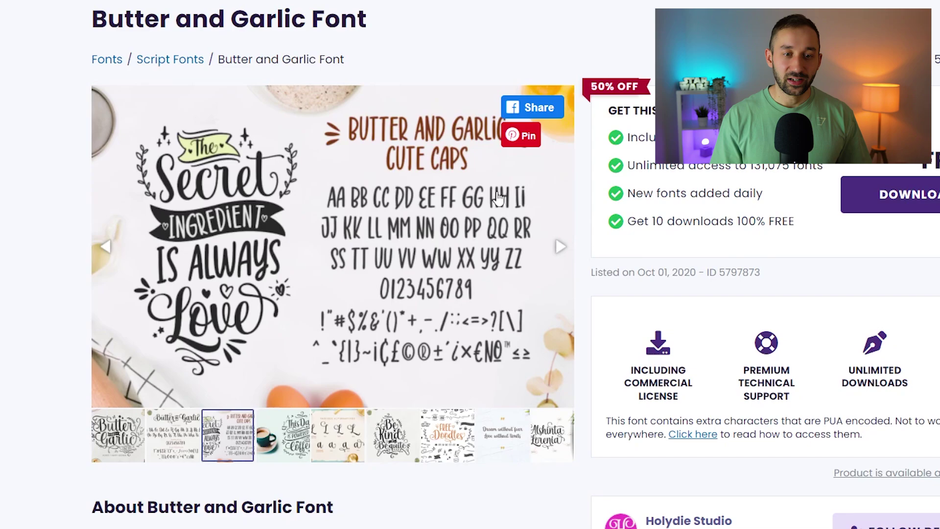
pyautogui.click(559, 250)
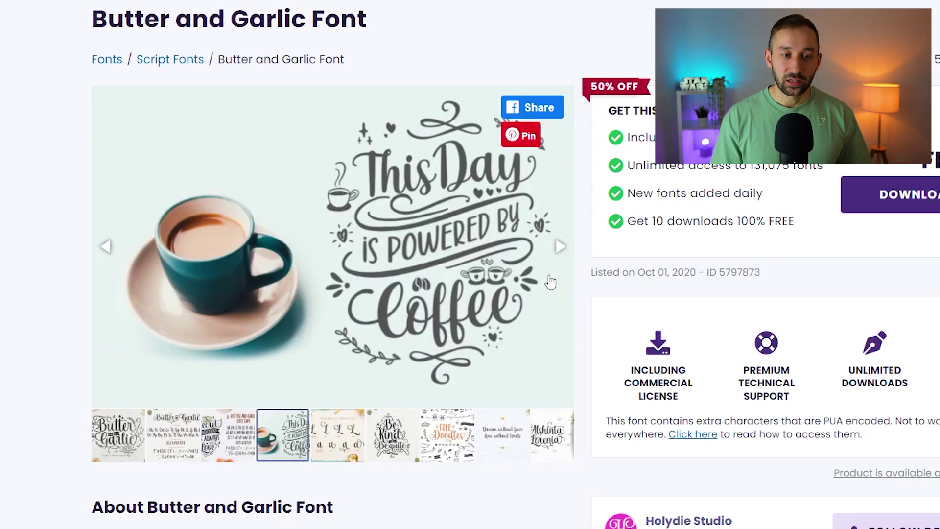
pyautogui.click(561, 253)
pyautogui.click(561, 253)
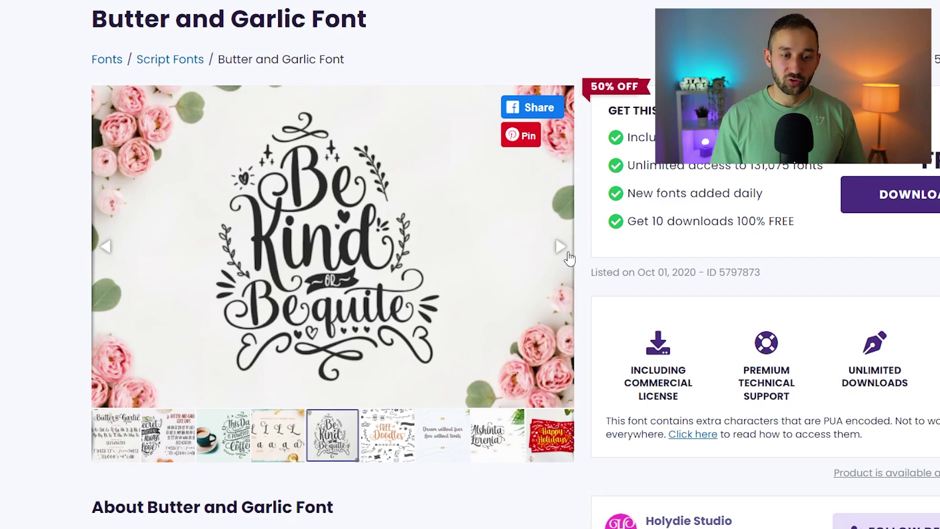
pyautogui.click(562, 248)
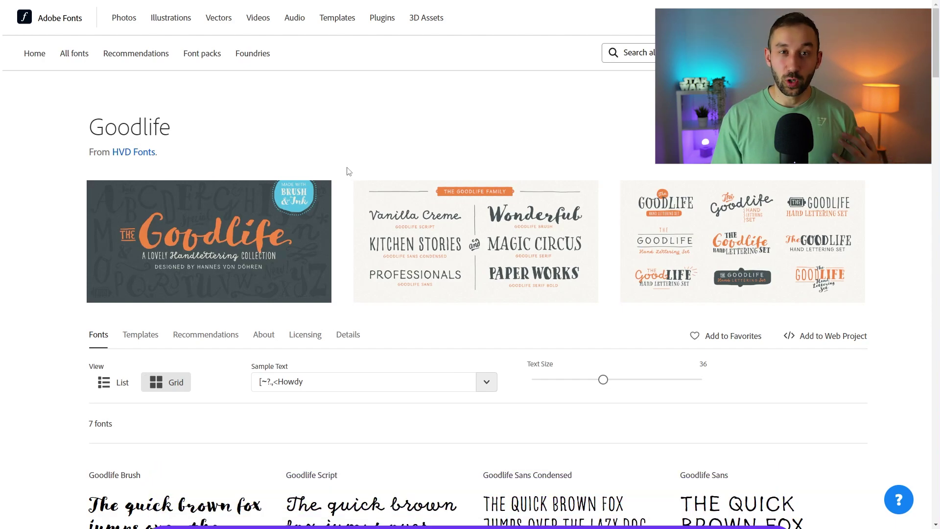
# Switch to Adobe Fonts and examine the Goodlife family's preview images and its individual font styles
pyautogui.scroll(-1, 357, 195)
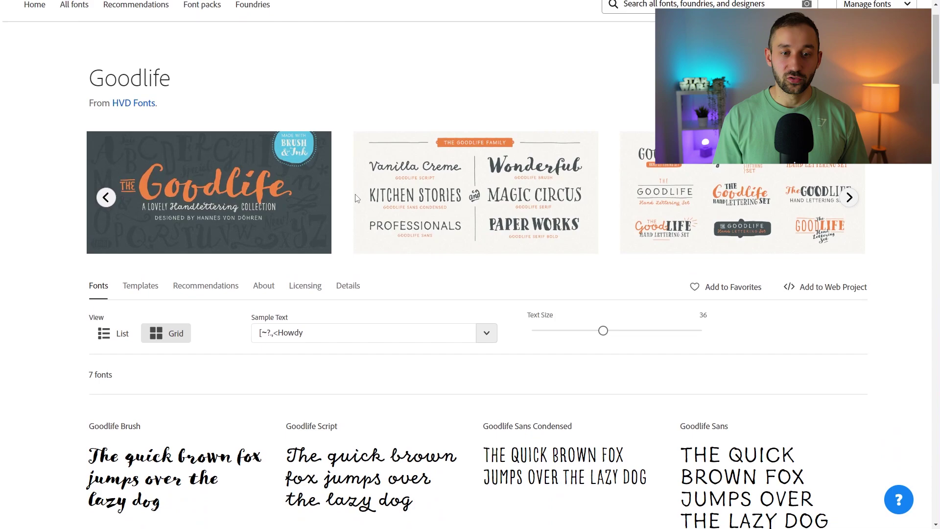
pyautogui.scroll(1, 357, 197)
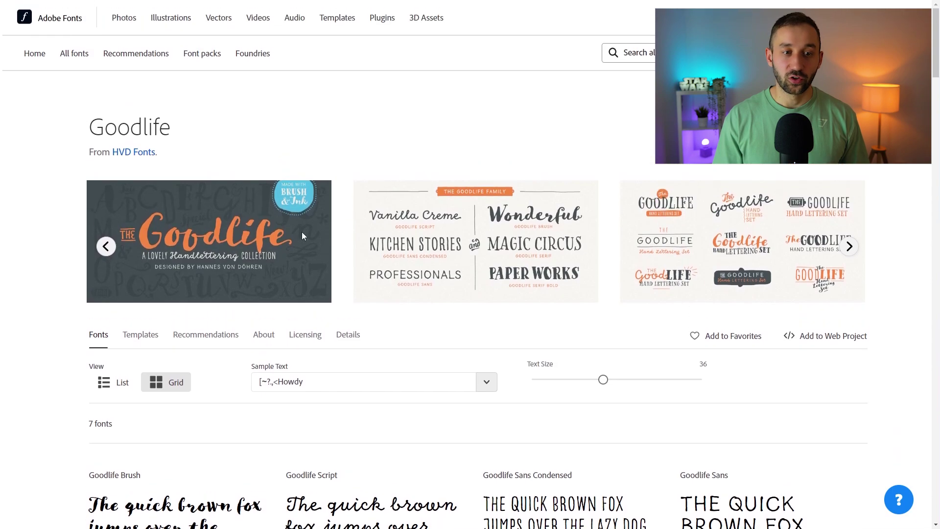
pyautogui.click(849, 247)
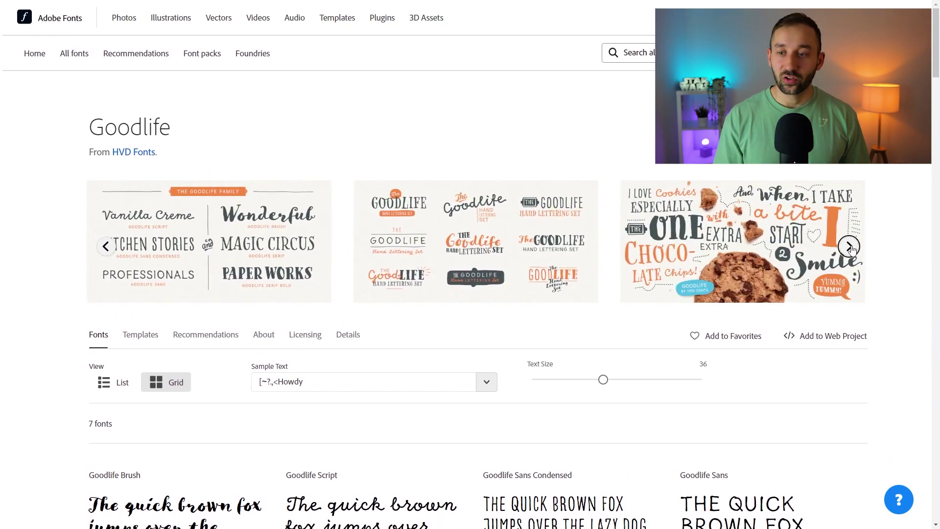
pyautogui.click(850, 247)
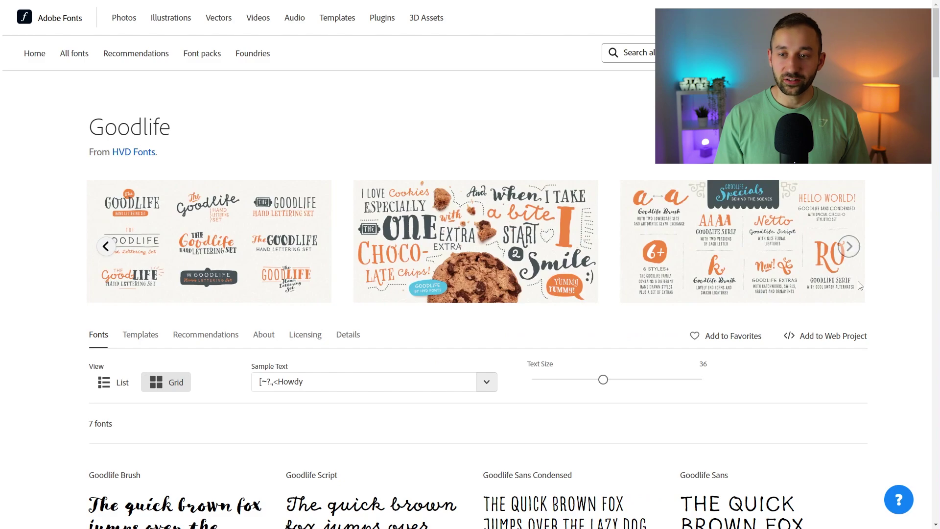
pyautogui.scroll(-5, 857, 283)
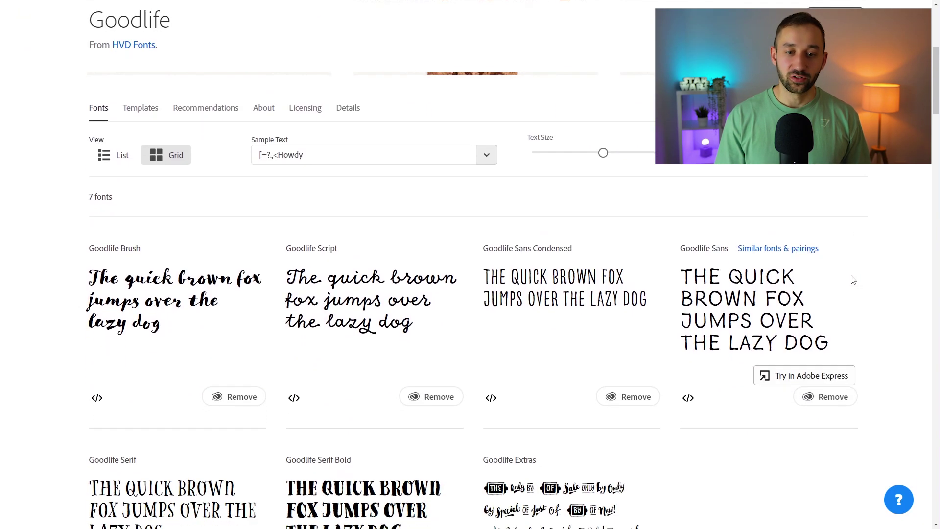
pyautogui.scroll(-2, 788, 275)
pyautogui.scroll(3, 639, 209)
pyautogui.scroll(-3, 640, 209)
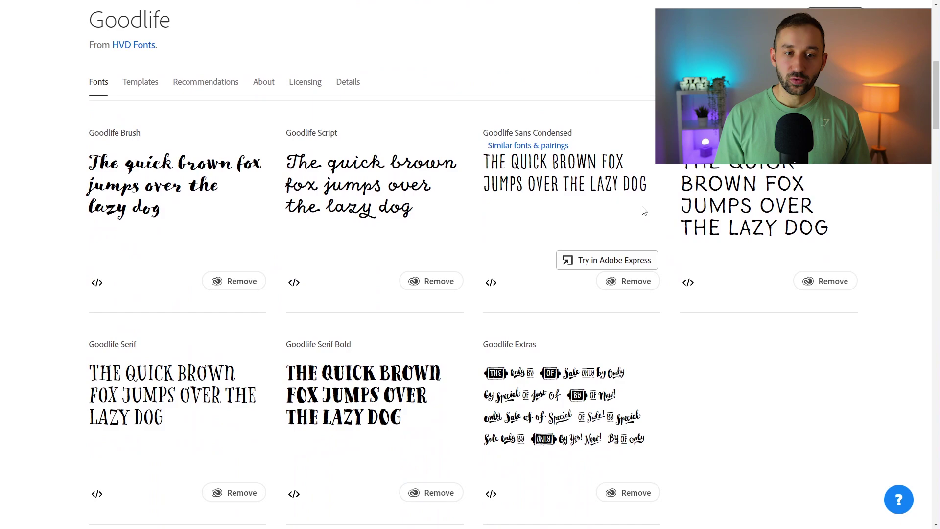
pyautogui.scroll(2, 644, 211)
# Enlarge the sample text size to 68 and compare the Goodlife styles, including Serif, Serif Bold and Extras
pyautogui.moveTo(603, 233); pyautogui.dragTo(619, 234)
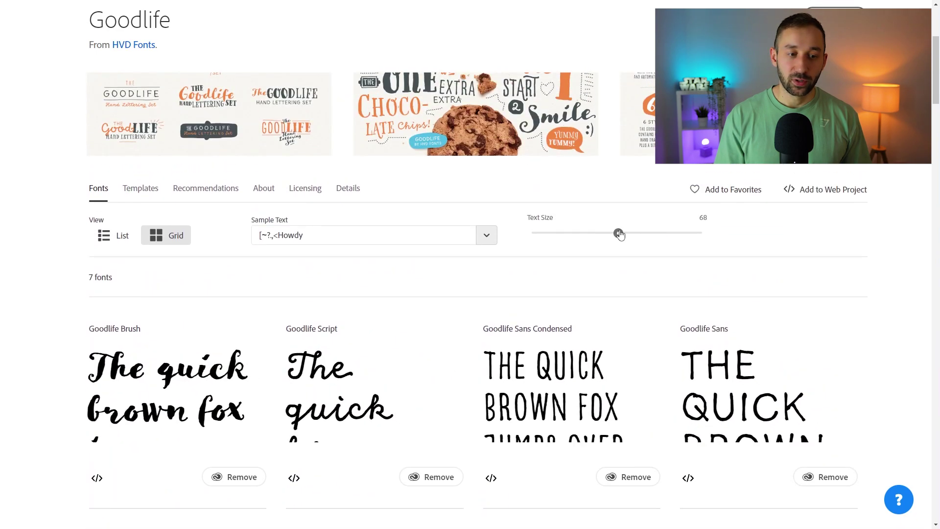
pyautogui.scroll(-3, 490, 234)
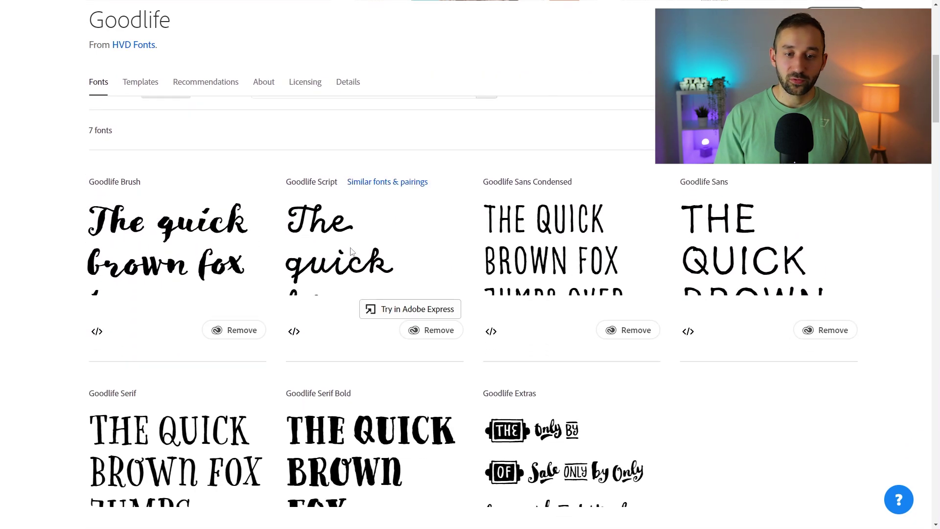
pyautogui.scroll(-3, 576, 311)
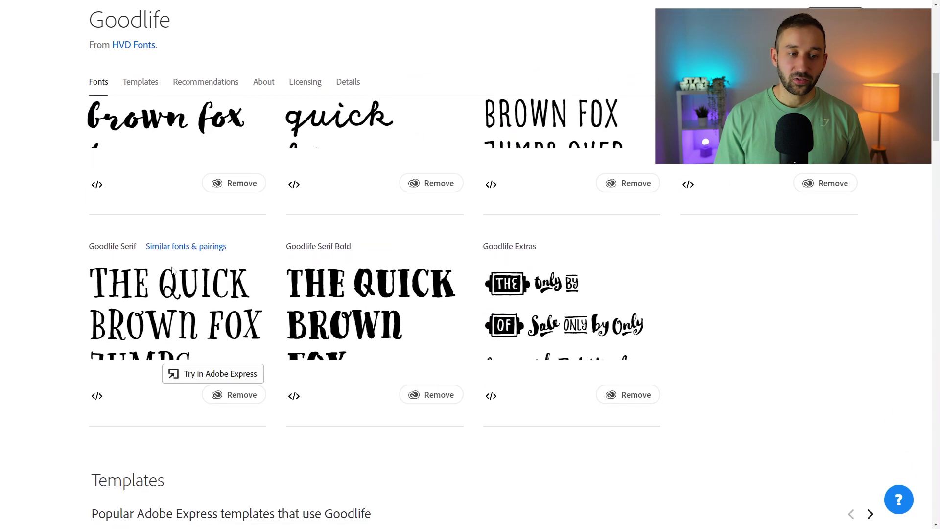
pyautogui.scroll(1, 557, 315)
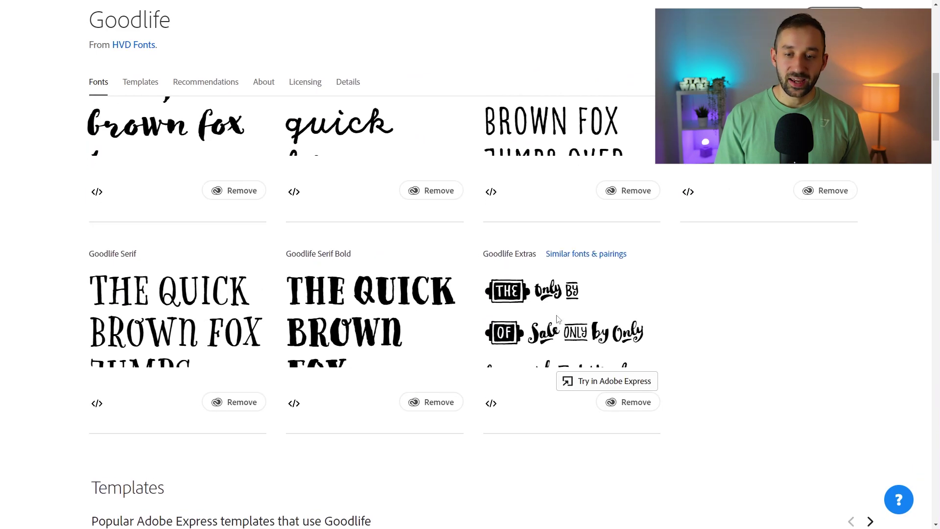
# Preview the Goodlife styles with the sample text "[~?.,<Howdyy" at a smaller text size
pyautogui.scroll(4, 557, 319)
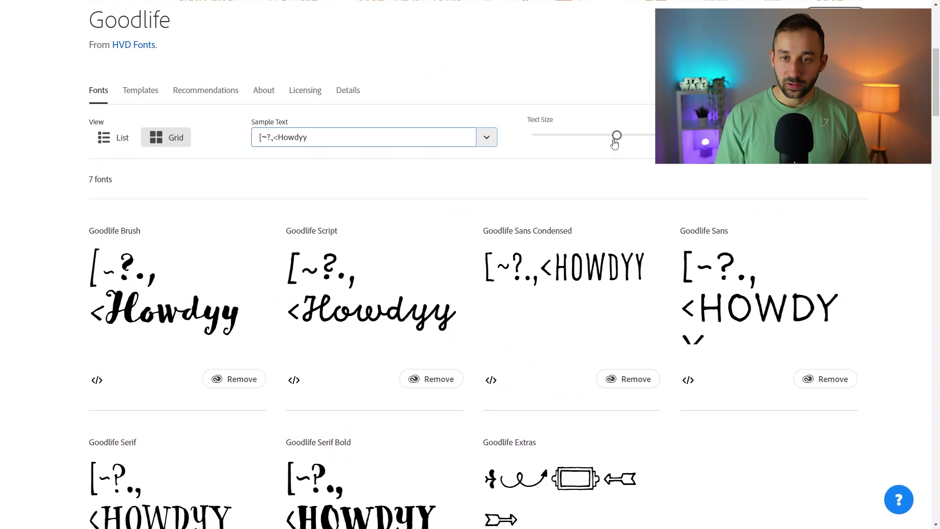
pyautogui.moveTo(615, 138); pyautogui.dragTo(604, 138)
pyautogui.scroll(-3, 638, 300)
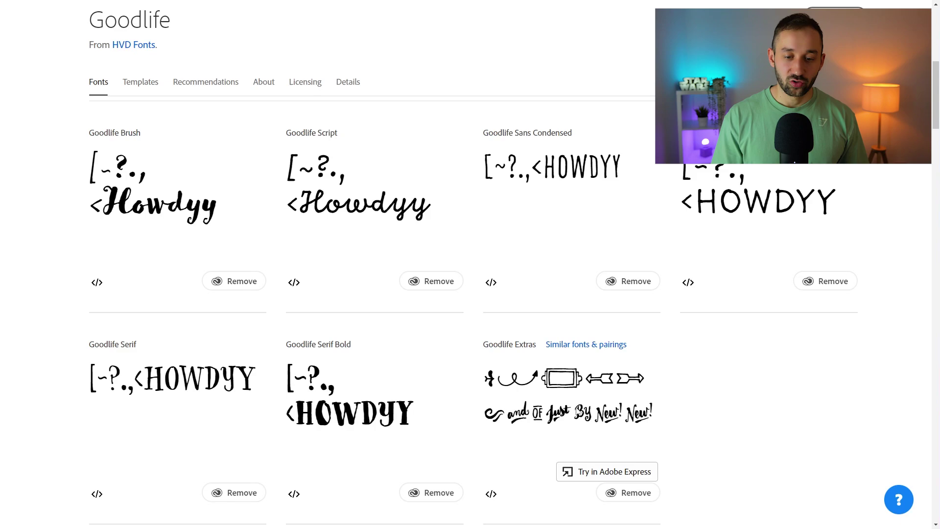
pyautogui.scroll(7, 579, 412)
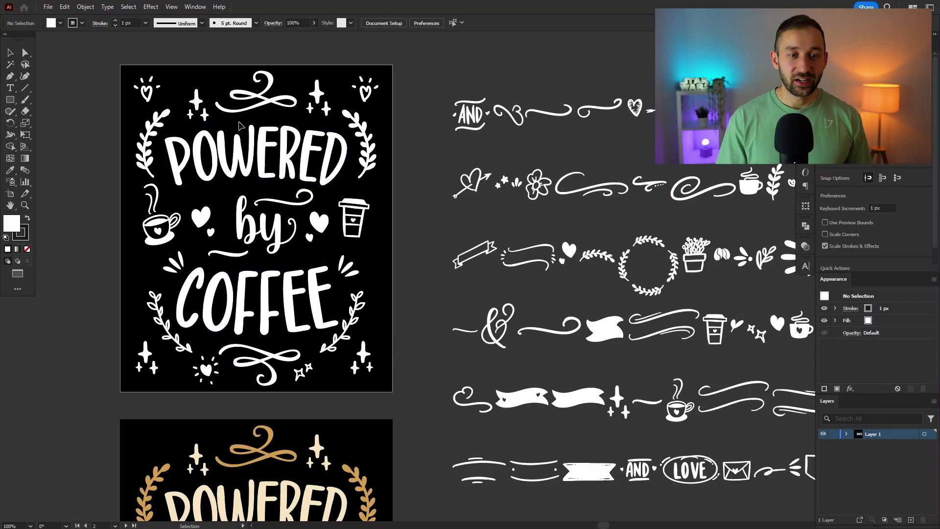
# Switch to Illustrator and review both Powered by Coffee designs and the rows of decorative ornaments beside them
pyautogui.scroll(-1, 239, 122)
pyautogui.moveTo(261, 270); pyautogui.dragTo(288, 178)
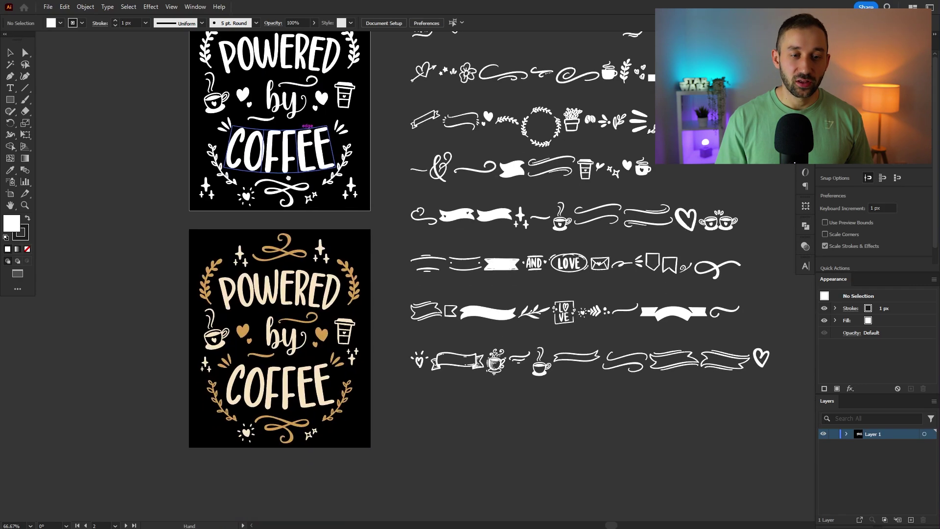
pyautogui.moveTo(264, 312); pyautogui.dragTo(273, 273)
pyautogui.scroll(1, 273, 273)
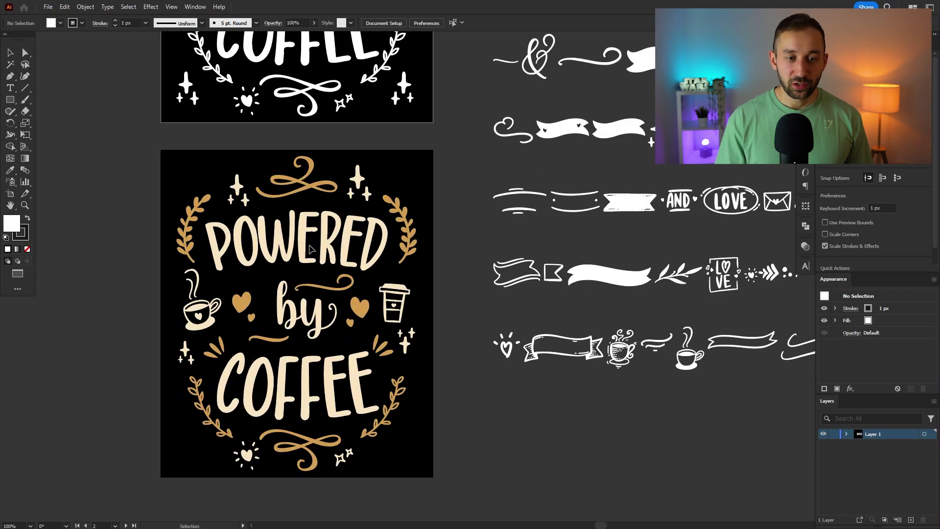
pyautogui.scroll(-1, 309, 244)
pyautogui.moveTo(450, 147); pyautogui.dragTo(351, 316)
pyautogui.moveTo(409, 167); pyautogui.dragTo(334, 302)
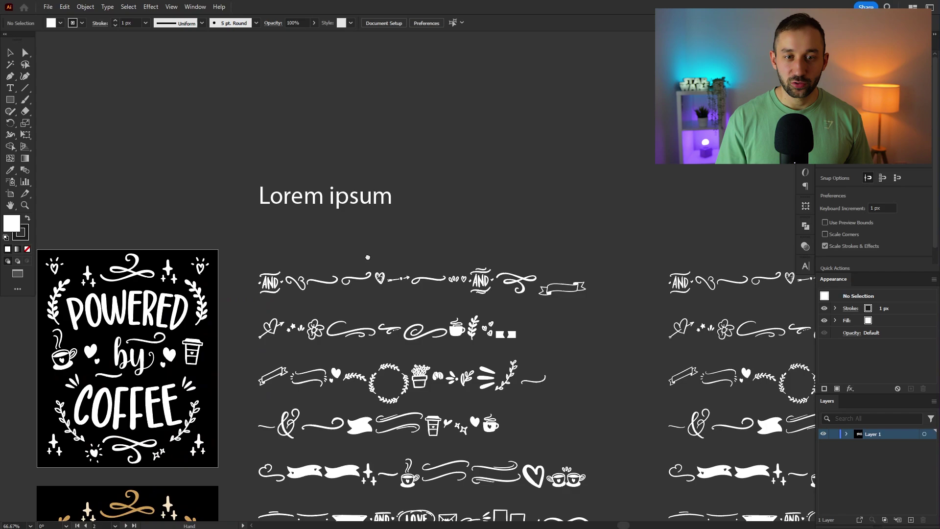
# Set the "Lorem ipsum" text above the ornaments in the Butter And Garlic font and scale it up to about 105 pt
pyautogui.click(332, 205)
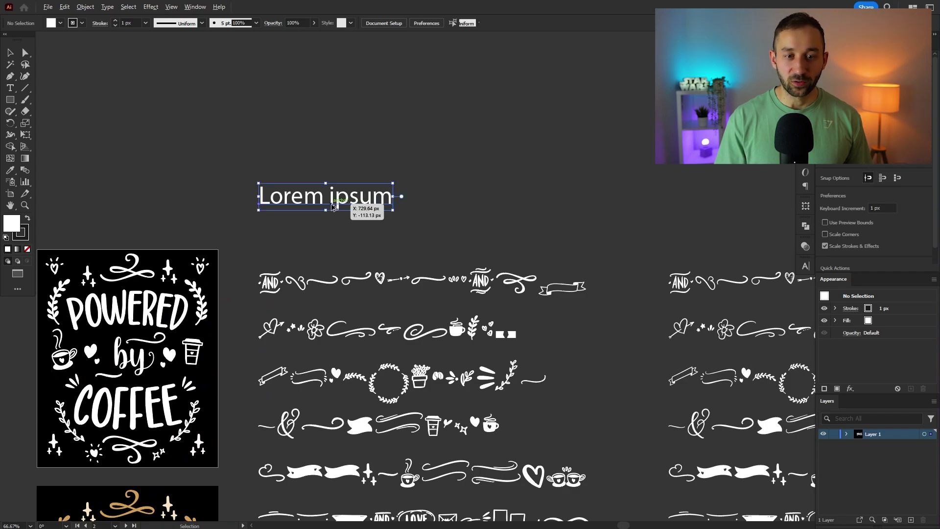
pyautogui.scroll(1, 331, 206)
pyautogui.moveTo(331, 206); pyautogui.dragTo(296, 285)
pyautogui.doubleClick(295, 283)
pyautogui.press('Escape')
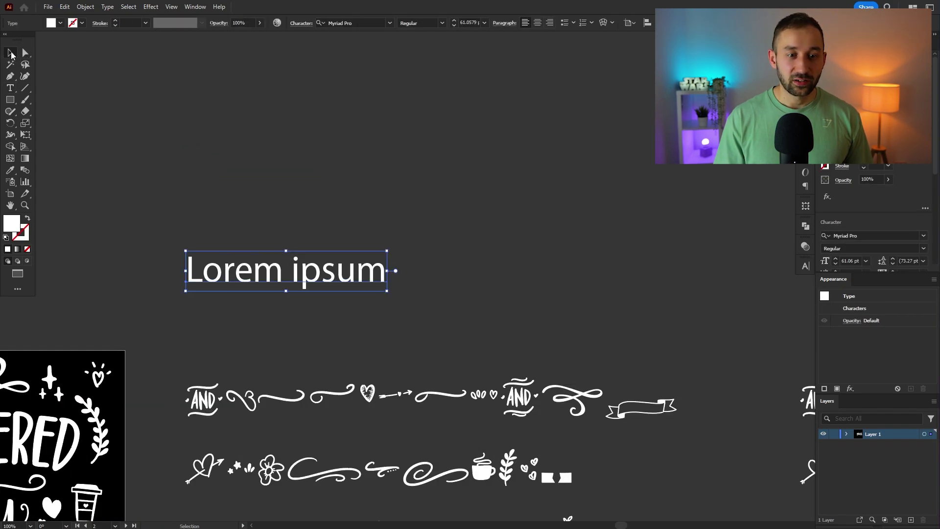
pyautogui.click(390, 23)
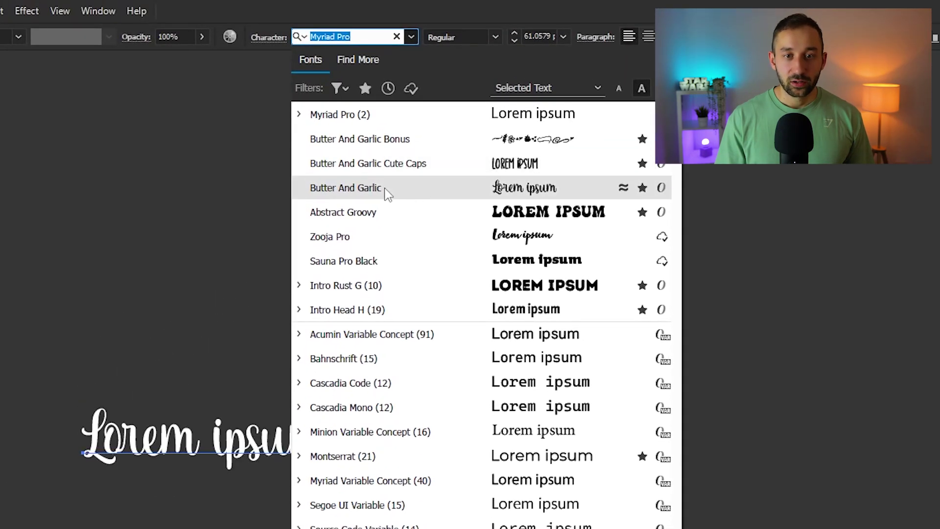
pyautogui.click(386, 190)
pyautogui.moveTo(329, 451); pyautogui.dragTo(509, 429)
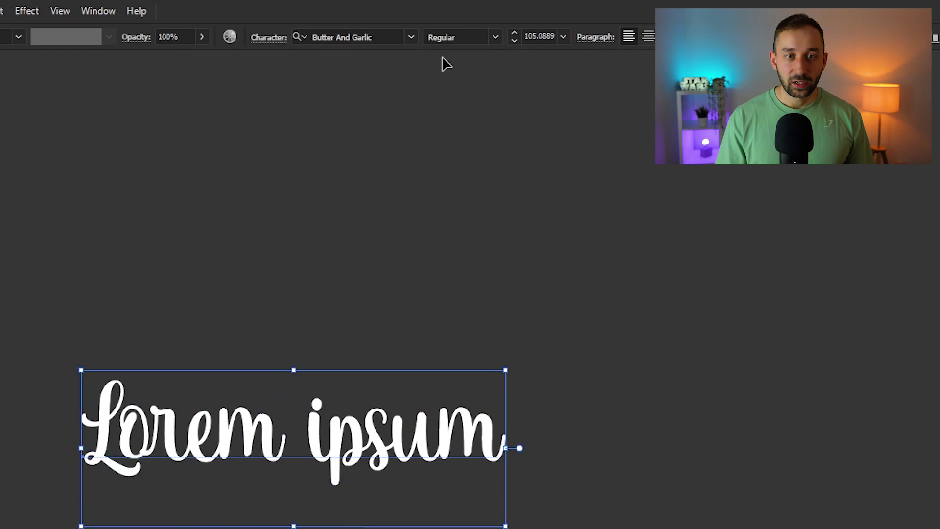
# Change the "Lorem ipsum" text's font to Butter And Garlic Cute Caps and reposition the text slightly
pyautogui.click(415, 38)
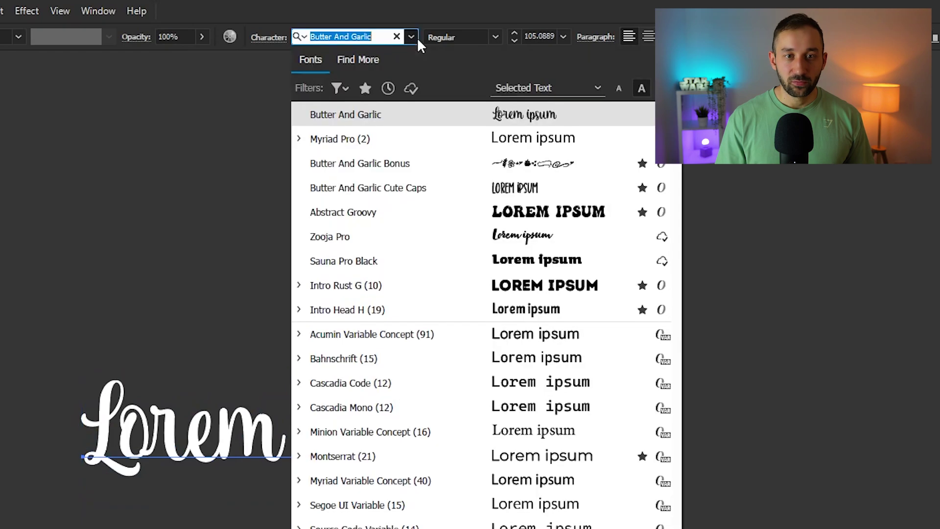
pyautogui.click(401, 191)
pyautogui.moveTo(252, 436); pyautogui.dragTo(319, 433)
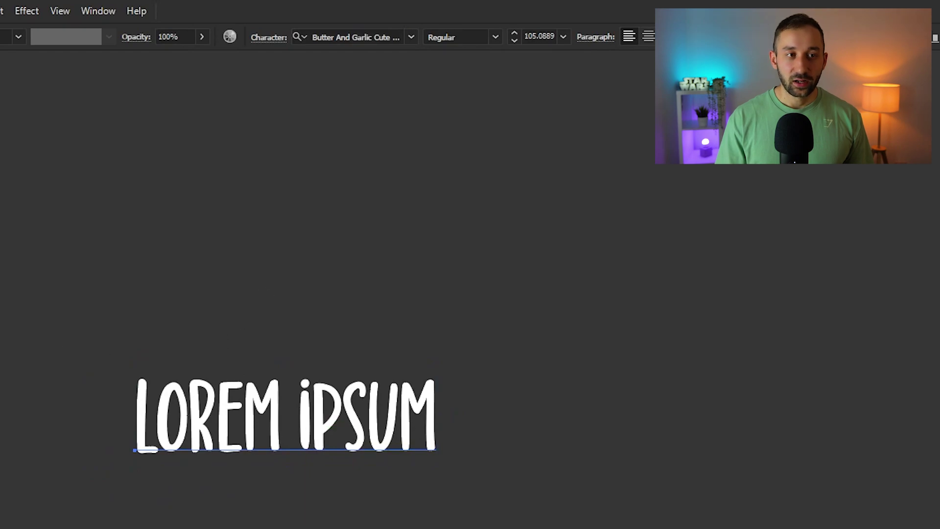
# Change the "Lorem ipsum" text's font to Butter And Garlic Bonus
pyautogui.click(403, 32)
pyautogui.click(411, 37)
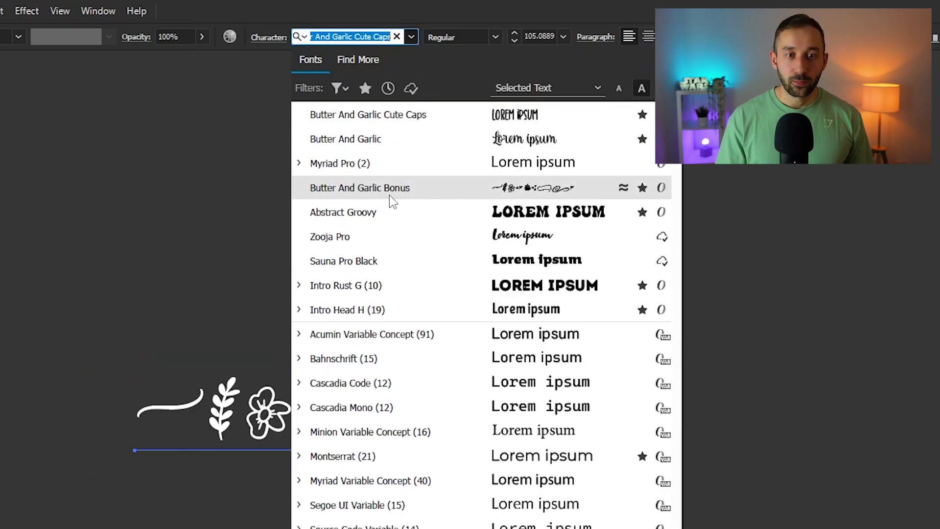
pyautogui.click(495, 194)
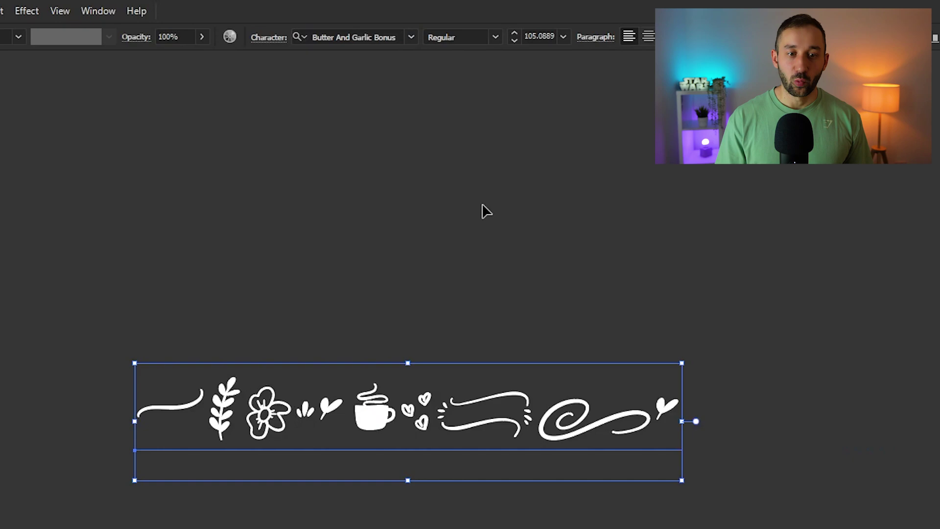
# Replace the whole text with "abcdefghi" in the bonus font and place the text cursor before the first ornament
pyautogui.doubleClick(176, 424)
pyautogui.moveTo(176, 423); pyautogui.dragTo(708, 409)
pyautogui.write('ab')
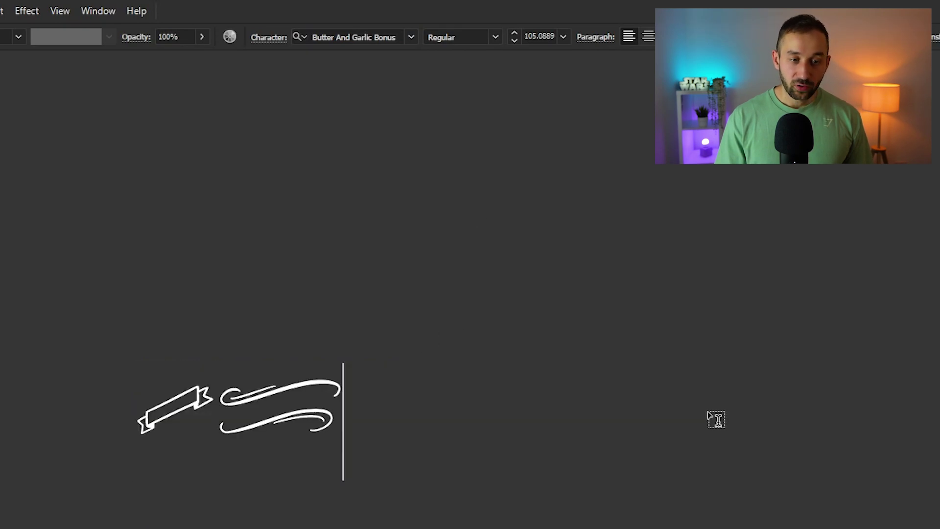
pyautogui.write('cdefg')
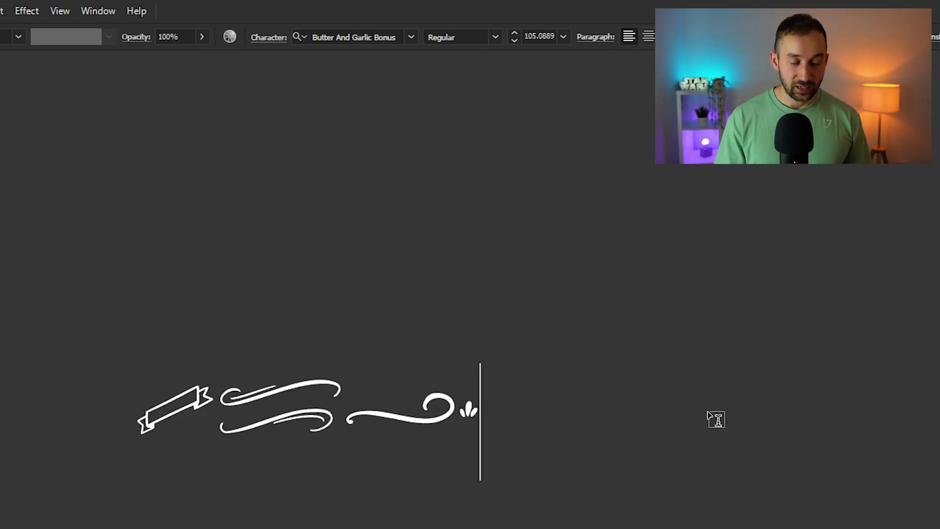
pyautogui.write('hi')
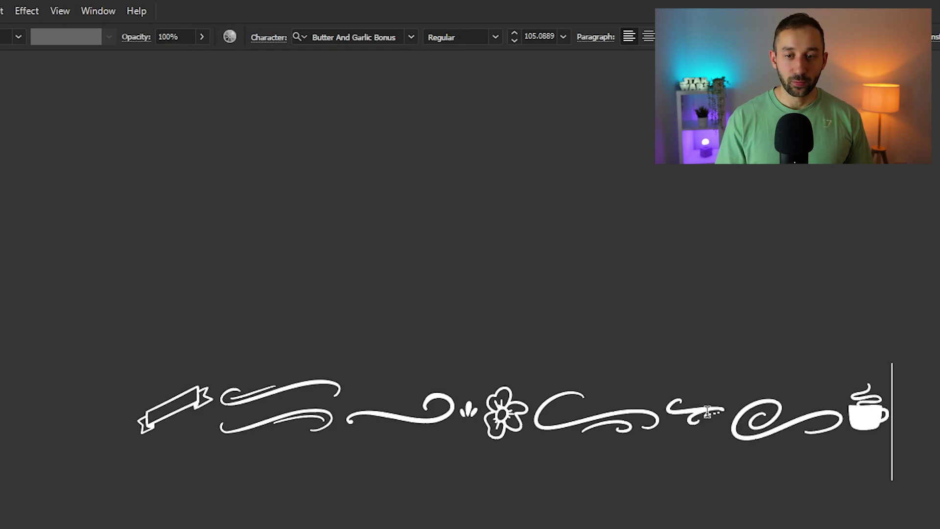
pyautogui.click(155, 401)
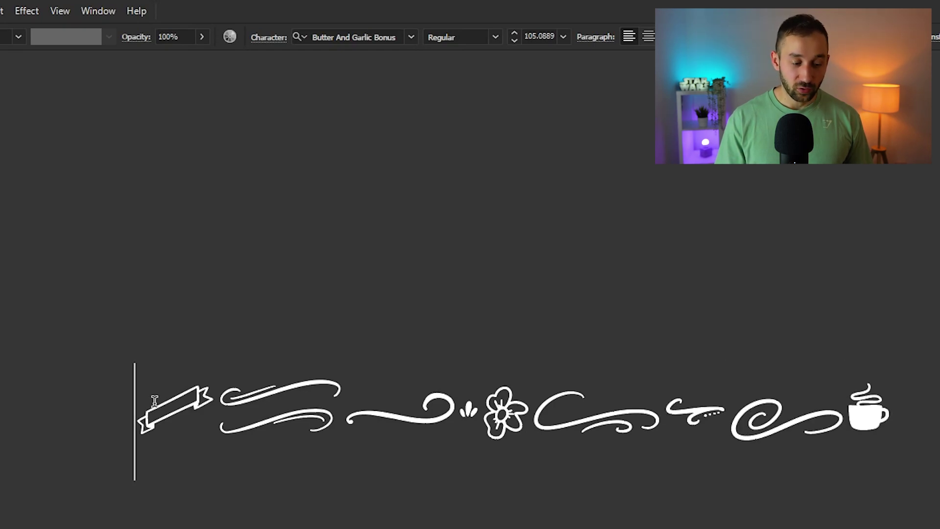
# Insert an uppercase A and a lowercase a glyph before the first ornament, highlight the pair and the rest of the row, and finish editing
pyautogui.write('j')
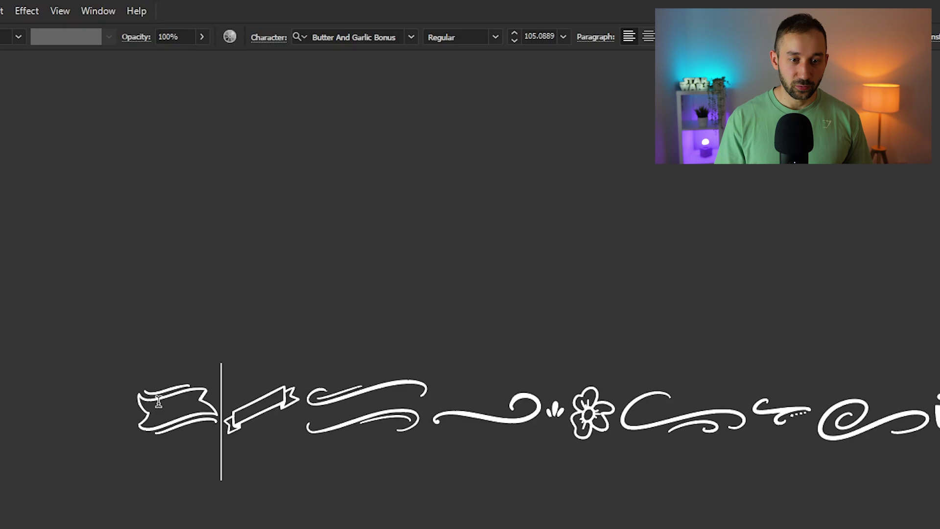
pyautogui.write('J')
pyautogui.moveTo(281, 410); pyautogui.dragTo(144, 410)
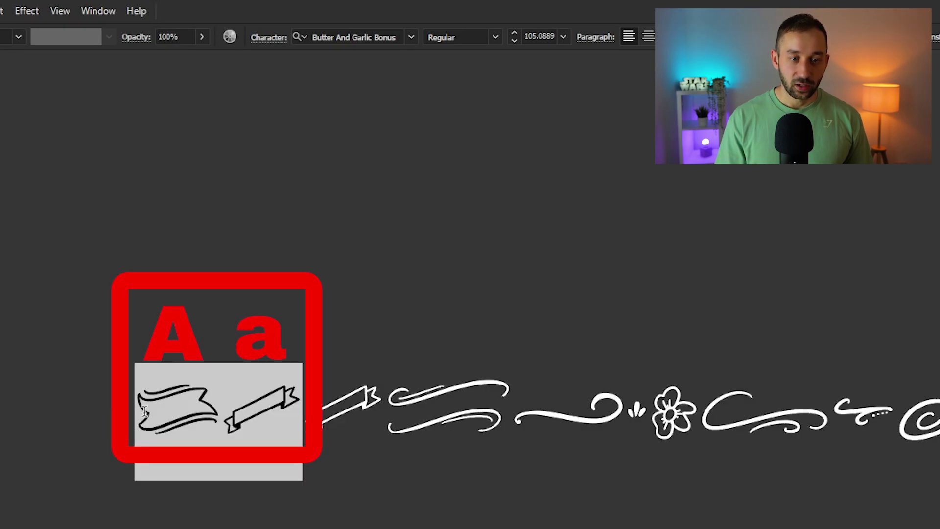
pyautogui.moveTo(272, 410); pyautogui.dragTo(930, 377)
pyautogui.press('Escape')
# Examine the rows of outlined ornament glyphs and the matching live-text rows beside them
pyautogui.scroll(-2, 421, 382)
pyautogui.moveTo(646, 419); pyautogui.dragTo(541, 332)
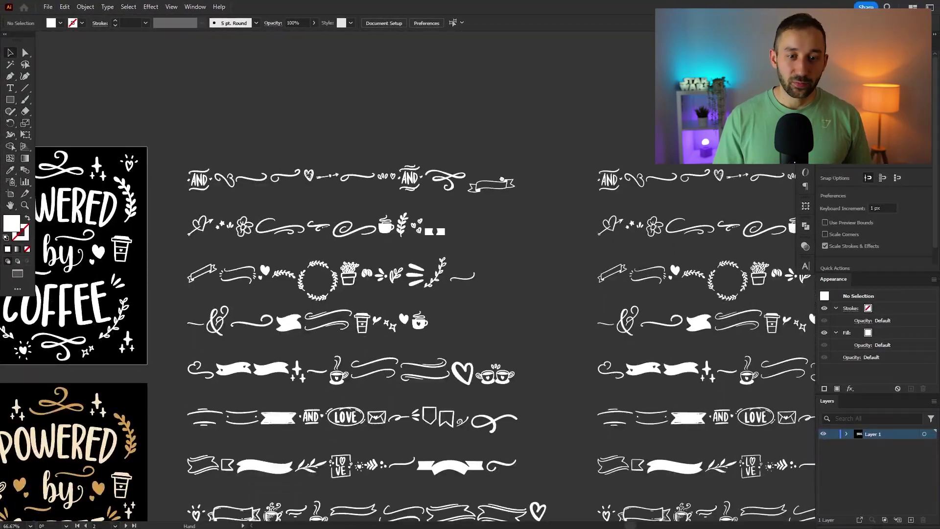
pyautogui.scroll(1, 422, 226)
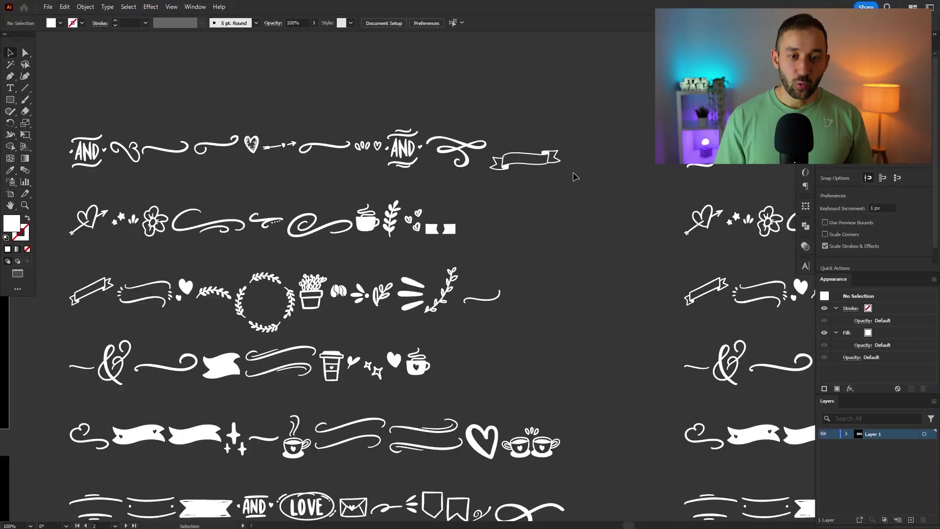
pyautogui.moveTo(575, 177); pyautogui.dragTo(208, 162)
pyautogui.click(420, 197)
pyautogui.scroll(-2, 420, 197)
pyautogui.moveTo(319, 201); pyautogui.dragTo(436, 171)
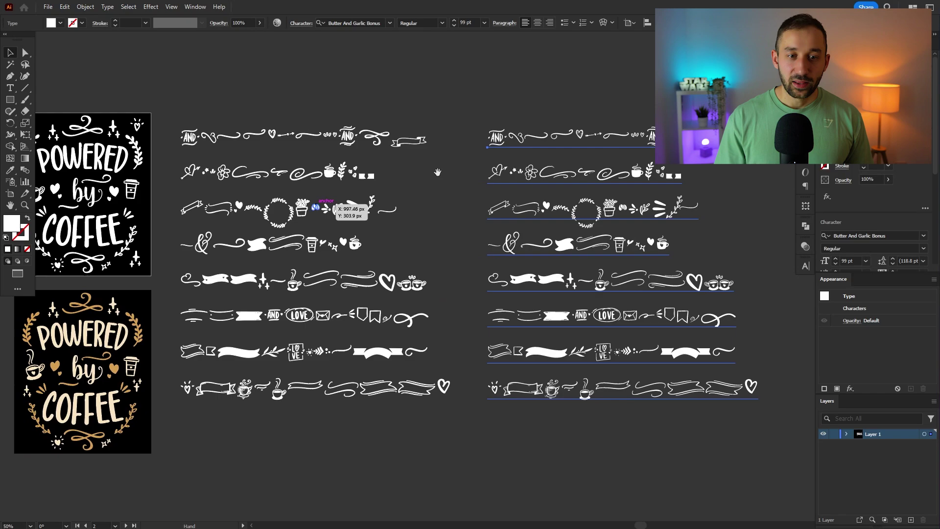
# Nudge the second "AND" ornament and the swirl beside it in the first outlined row, and deselect them
pyautogui.click(347, 141)
pyautogui.scroll(3, 348, 141)
pyautogui.moveTo(352, 144); pyautogui.dragTo(356, 144)
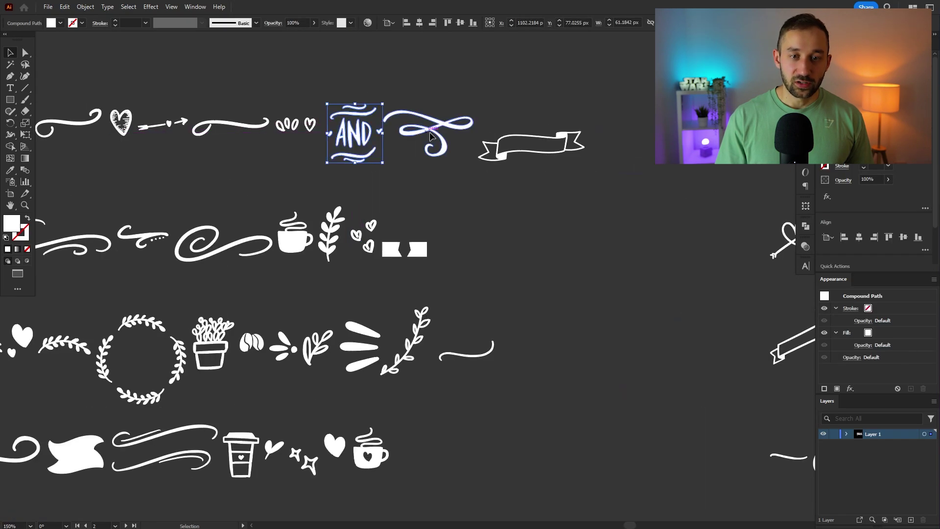
pyautogui.moveTo(447, 122); pyautogui.dragTo(450, 126)
pyautogui.click(466, 92)
# Nudge the sparkle pair in the fourth outlined row and the three-sparkle group in the fifth row, and deselect them
pyautogui.scroll(-1, 465, 92)
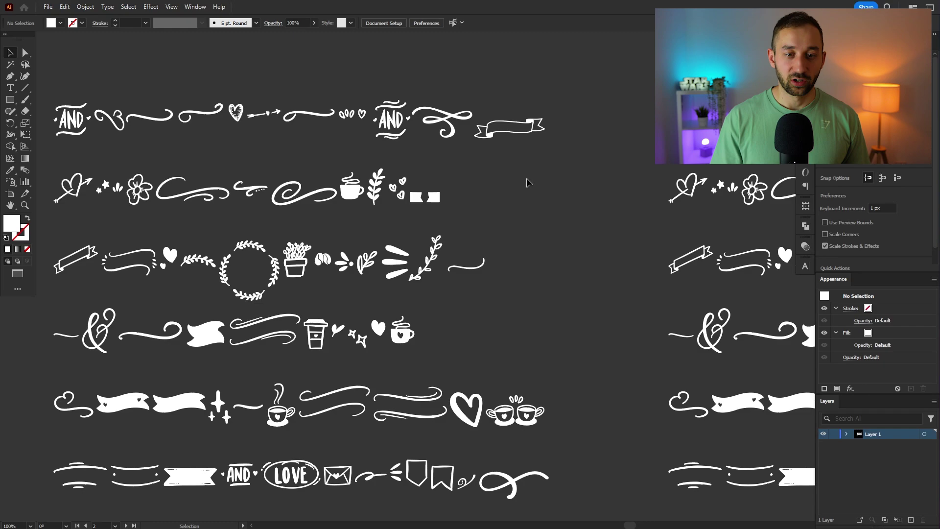
pyautogui.moveTo(393, 262)
pyautogui.mouseDown()
pyautogui.moveTo(399, 274)
pyautogui.moveTo(361, 292)
pyautogui.moveTo(402, 334)
pyautogui.moveTo(509, 197)
pyautogui.mouseUp()
pyautogui.scroll(1, 403, 334)
pyautogui.click(460, 201)
pyautogui.moveTo(454, 203); pyautogui.dragTo(458, 215)
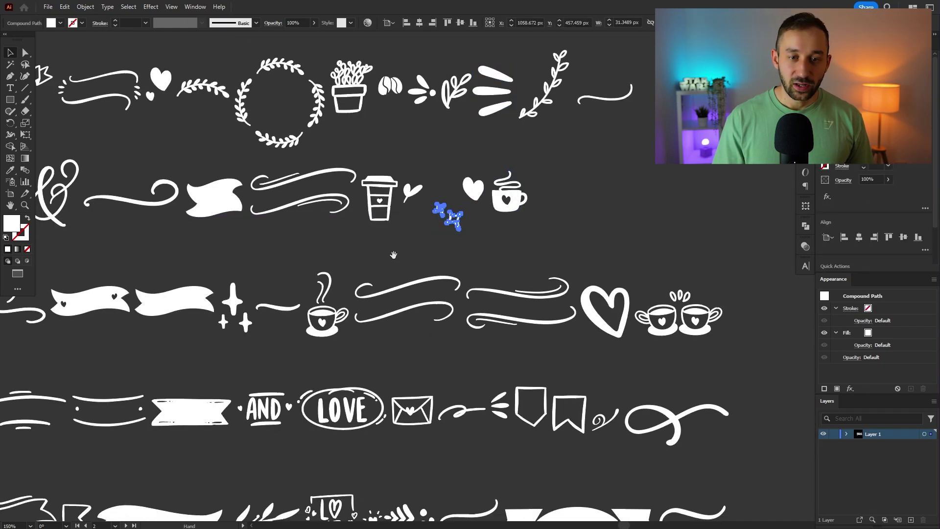
pyautogui.moveTo(394, 255); pyautogui.dragTo(475, 125)
pyautogui.moveTo(321, 172); pyautogui.dragTo(325, 180)
pyautogui.click(357, 154)
# Examine the lower ornament rows and the ornaments used in the cream and gold "Powered by Coffee" design
pyautogui.moveTo(418, 271); pyautogui.dragTo(423, 218)
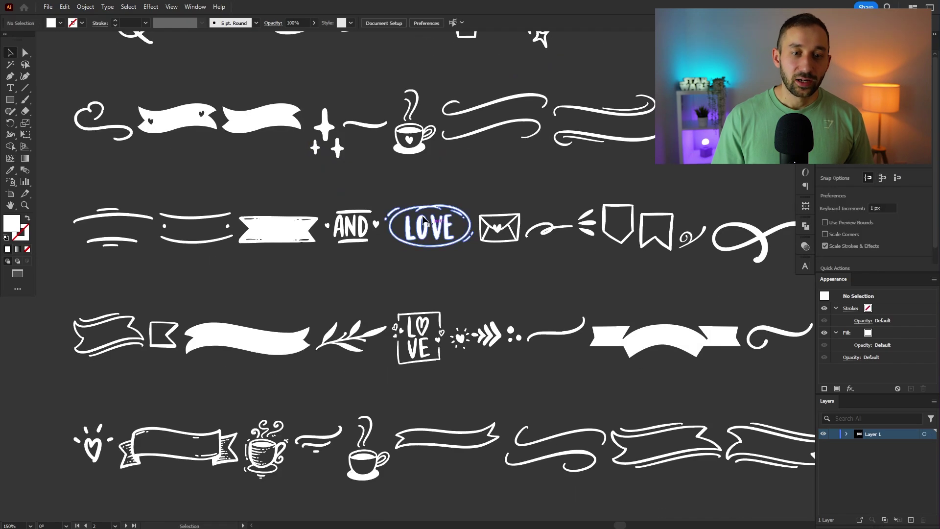
pyautogui.scroll(-1, 325, 146)
pyautogui.moveTo(235, 153); pyautogui.dragTo(532, 115)
pyautogui.scroll(2, 158, 321)
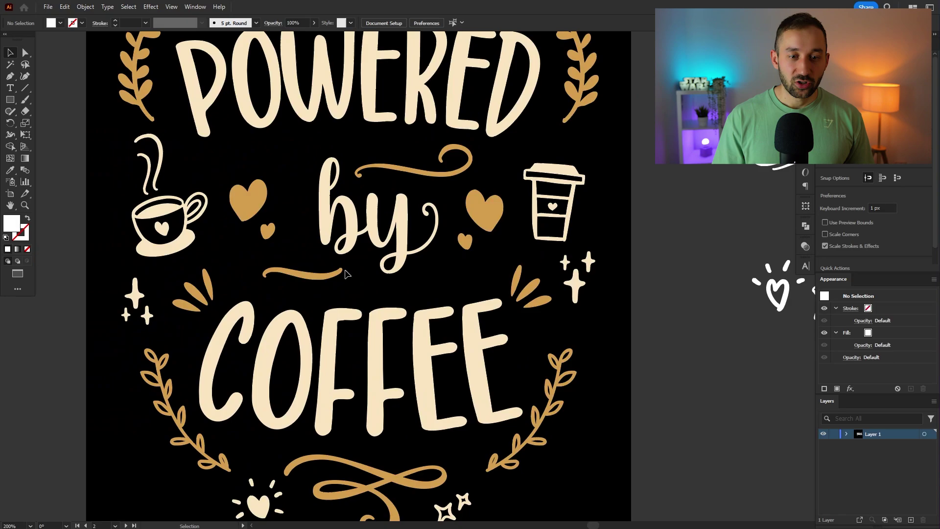
pyautogui.scroll(-2, 345, 273)
pyautogui.moveTo(642, 176); pyautogui.dragTo(155, 478)
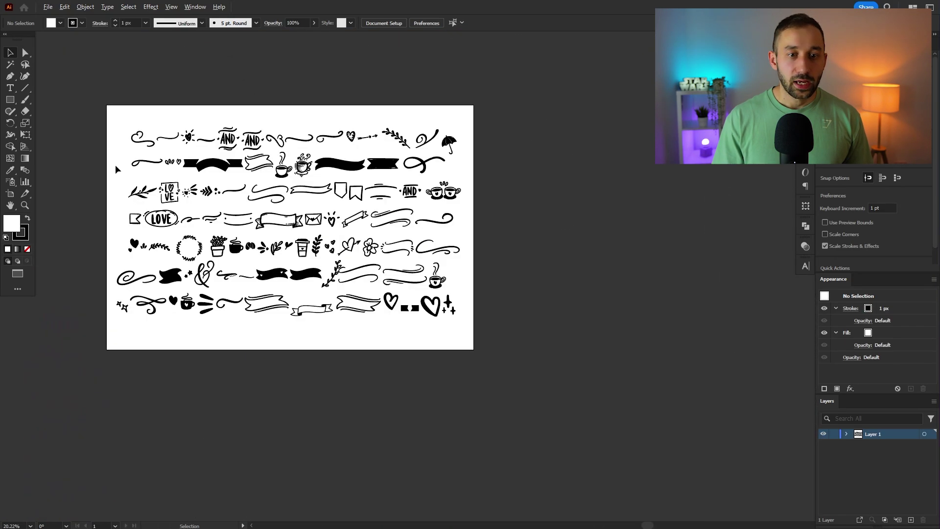
# Look over the sheet of black outlined ornaments on the white artboard, from the upper rows down to the last one
pyautogui.scroll(1, 186, 243)
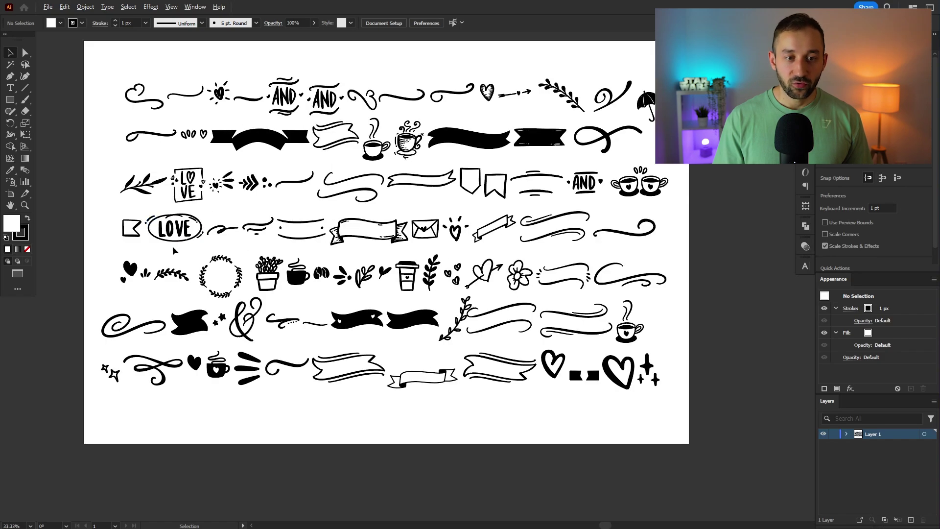
pyautogui.moveTo(588, 200); pyautogui.dragTo(578, 235)
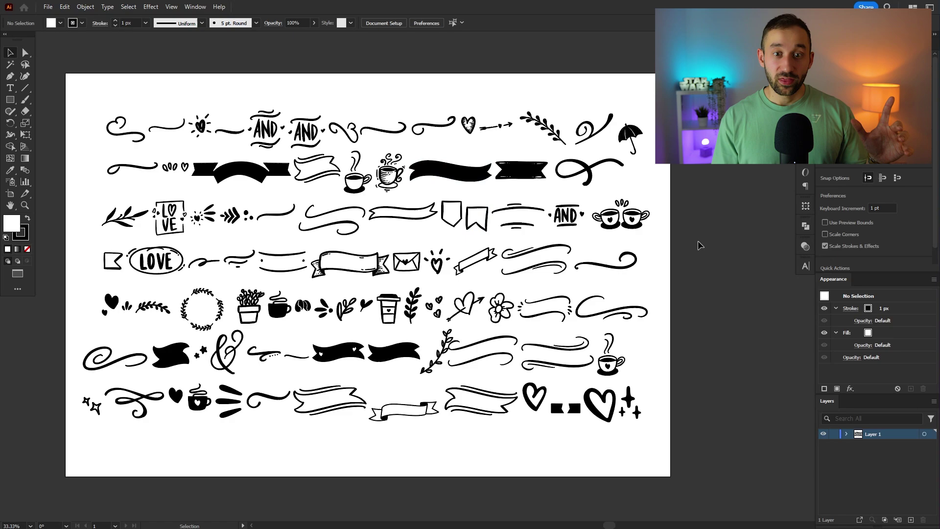
pyautogui.click(431, 177)
pyautogui.click(429, 198)
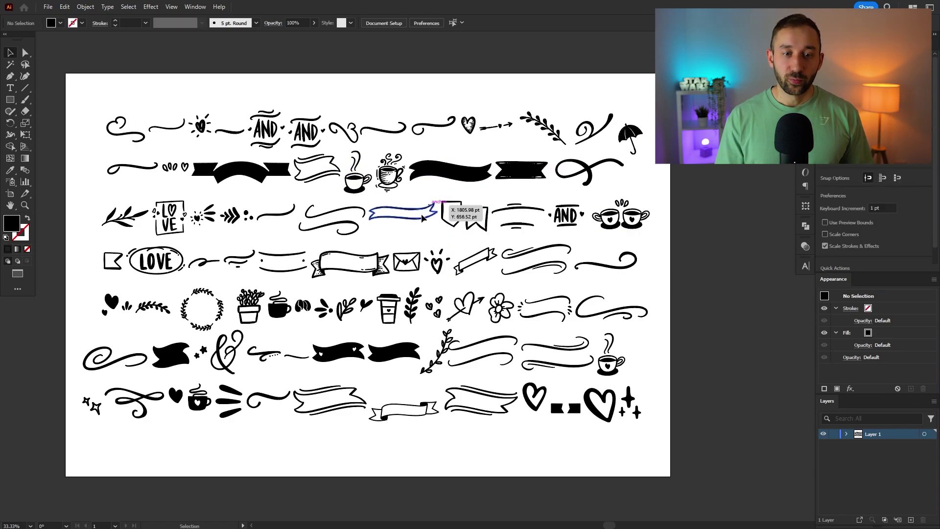
pyautogui.keyDown('alt'); pyautogui.scroll(2, 374, 263); pyautogui.keyUp('alt')
pyautogui.moveTo(386, 260)
pyautogui.mouseDown()
pyautogui.moveTo(395, 251)
pyautogui.moveTo(373, 254)
pyautogui.mouseUp()
pyautogui.click(415, 235)
pyautogui.moveTo(722, 412); pyautogui.dragTo(492, 266)
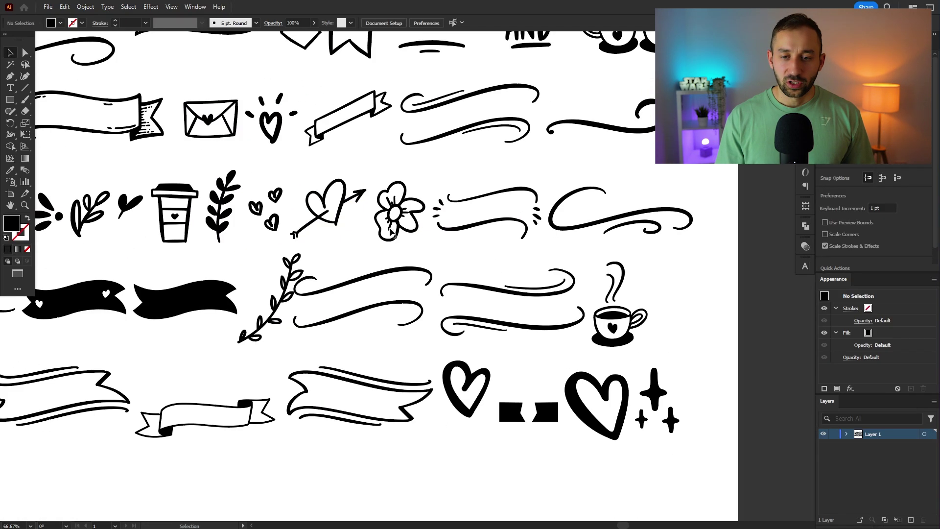
pyautogui.keyDown('alt'); pyautogui.scroll(-1, 493, 266); pyautogui.keyUp('alt')
pyautogui.moveTo(310, 238); pyautogui.dragTo(538, 273)
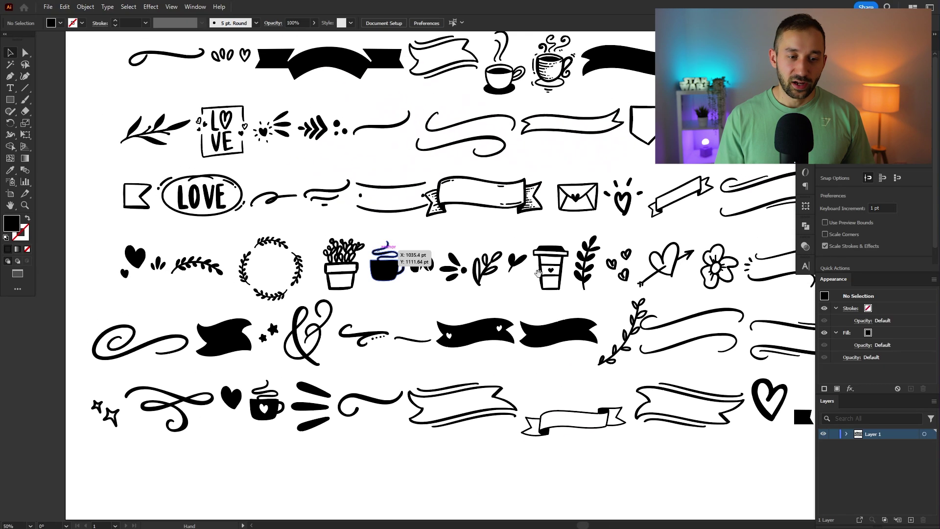
# Nudge the oval "LOVE" ornament on the white ornament sheet and clear the selection
pyautogui.moveTo(347, 169); pyautogui.dragTo(375, 277)
pyautogui.moveTo(250, 285); pyautogui.dragTo(251, 287)
pyautogui.moveTo(336, 261); pyautogui.dragTo(294, 337)
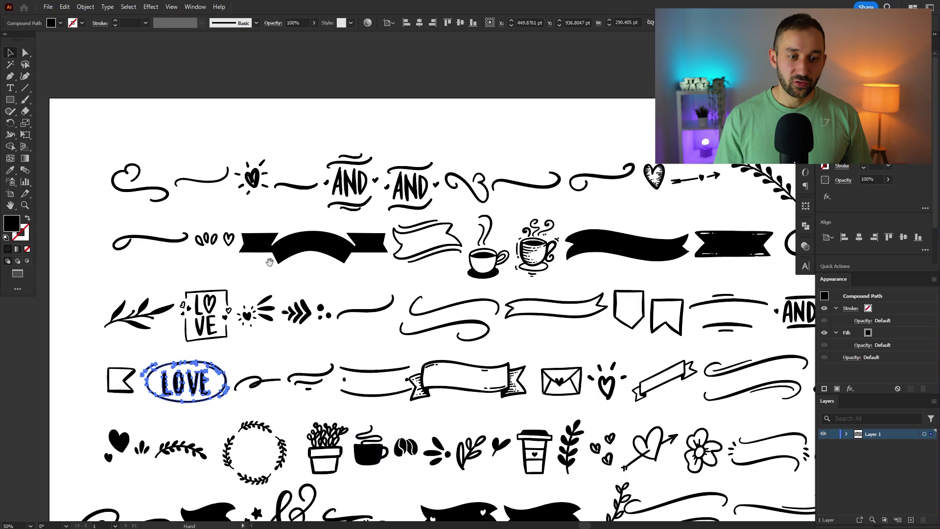
pyautogui.moveTo(224, 241)
pyautogui.mouseDown()
pyautogui.moveTo(211, 256)
pyautogui.moveTo(228, 238)
pyautogui.mouseUp()
pyautogui.click(230, 207)
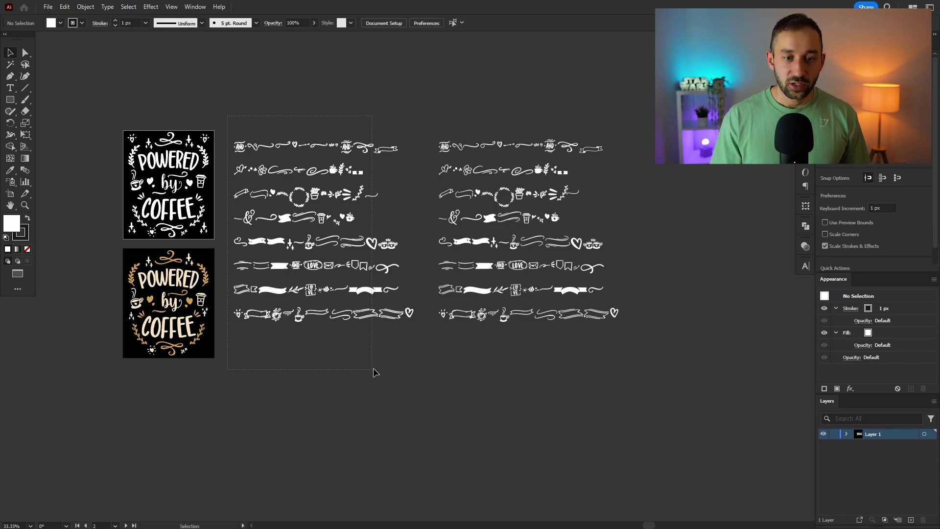
# Select all the outlined ornament rows and place them beside the blank black artboard, directly below the coffee quotes
pyautogui.moveTo(412, 365); pyautogui.dragTo(413, 365)
pyautogui.moveTo(318, 220); pyautogui.dragTo(142, 344)
pyautogui.moveTo(254, 381); pyautogui.dragTo(175, 304)
pyautogui.scroll(3, 115, 256)
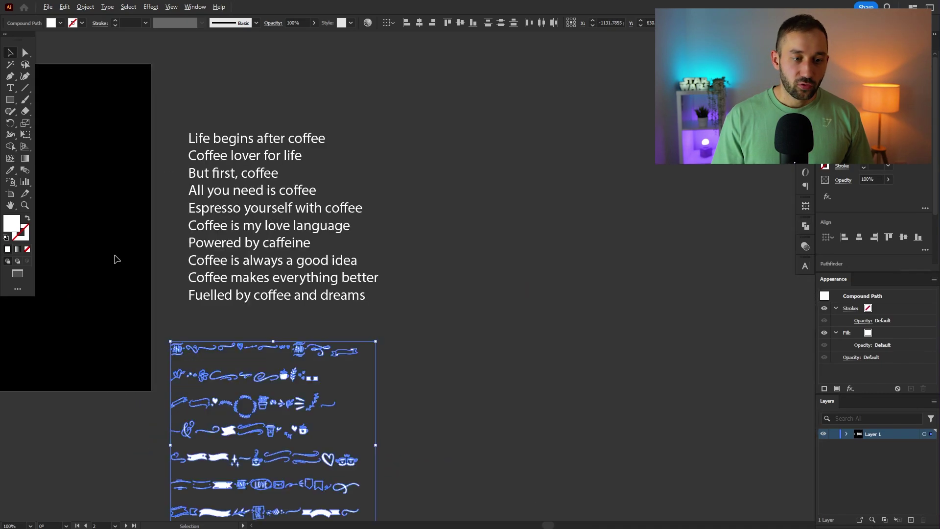
pyautogui.moveTo(130, 270); pyautogui.dragTo(283, 251)
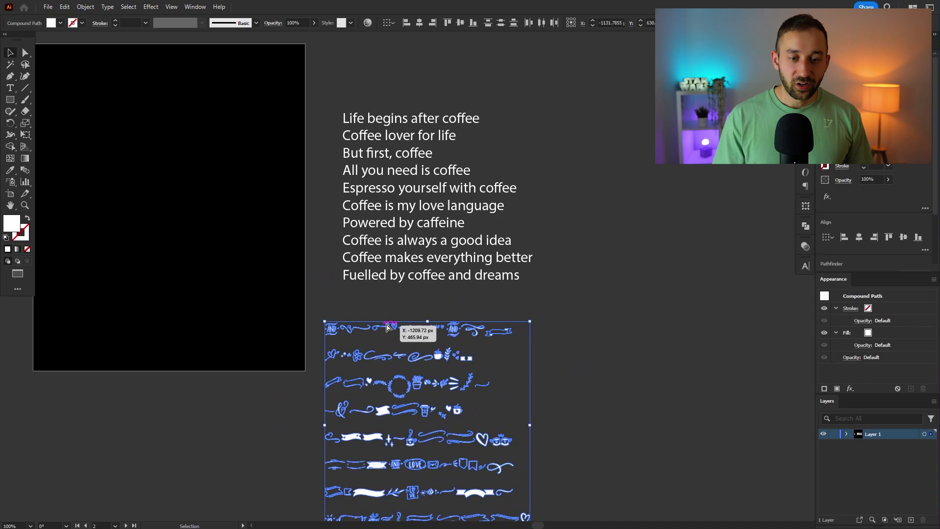
pyautogui.moveTo(387, 327); pyautogui.dragTo(412, 301)
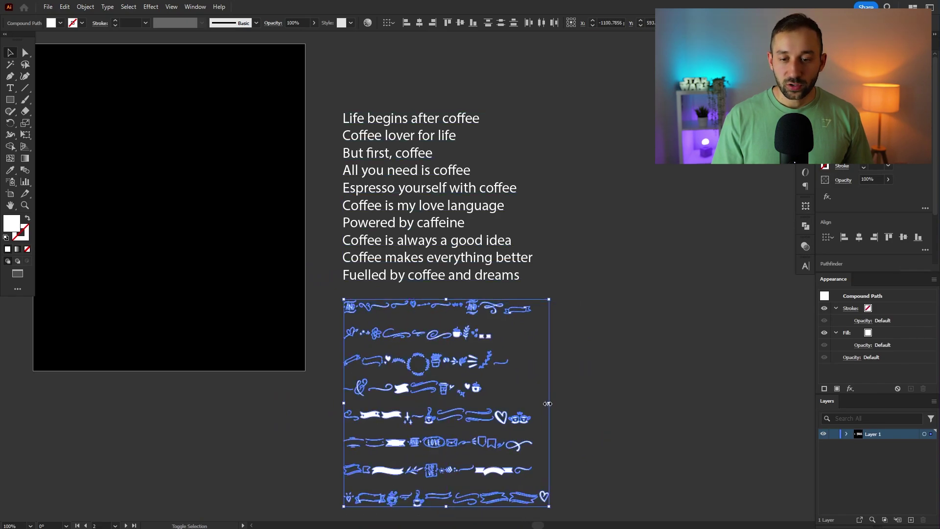
# Enlarge the ornament rows slightly, reposition them under the coffee quotes and deselect them
pyautogui.moveTo(548, 404); pyautogui.dragTo(574, 403)
pyautogui.moveTo(542, 406); pyautogui.dragTo(539, 423)
pyautogui.moveTo(269, 160); pyautogui.dragTo(346, 177)
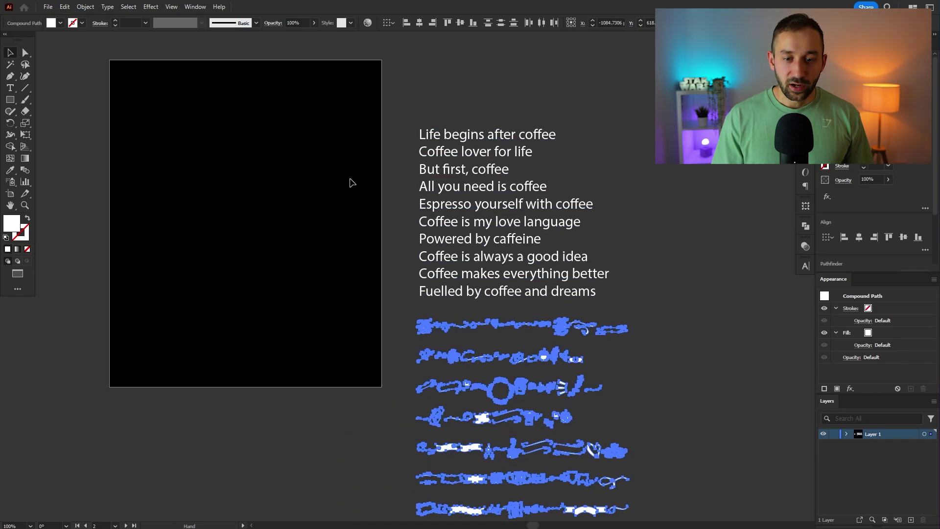
pyautogui.click(690, 218)
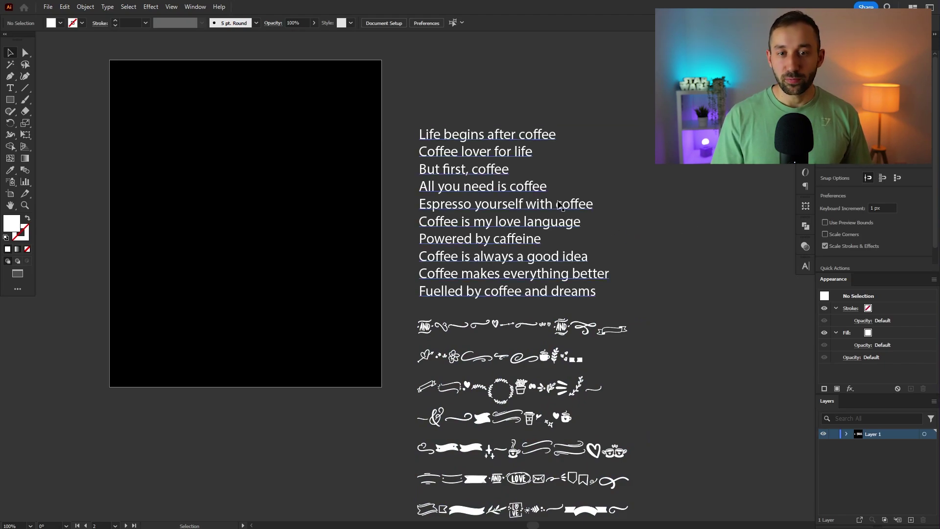
# Highlight the quote "Life begins after coffee" in the list, then deselect the list and bring the black artboard into view
pyautogui.press('t')
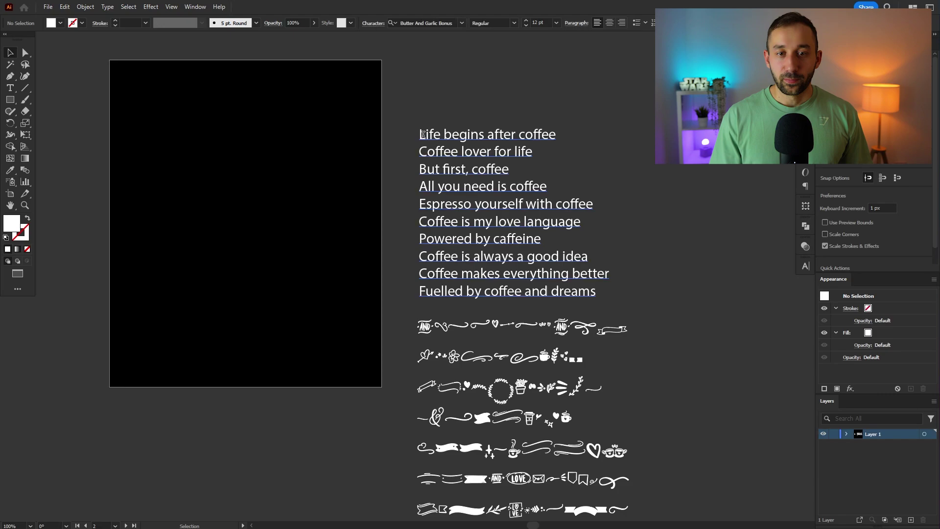
pyautogui.moveTo(420, 132); pyautogui.dragTo(557, 132)
pyautogui.click(11, 52)
pyautogui.scroll(1, 166, 135)
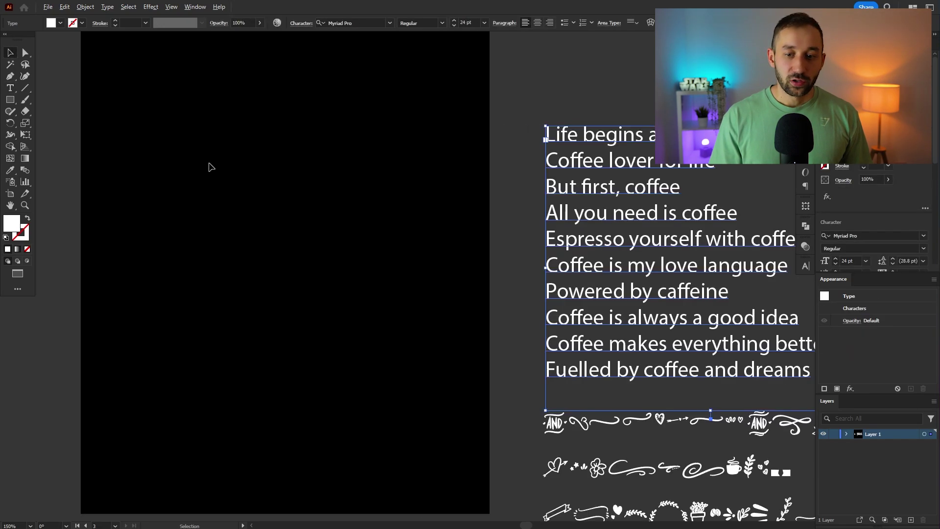
pyautogui.click(210, 165)
pyautogui.moveTo(210, 164); pyautogui.dragTo(260, 228)
# Add a placeholder text object in the Butter And Garlic Bonus font near the top of the black artboard and review the ornament rows
pyautogui.click(10, 87)
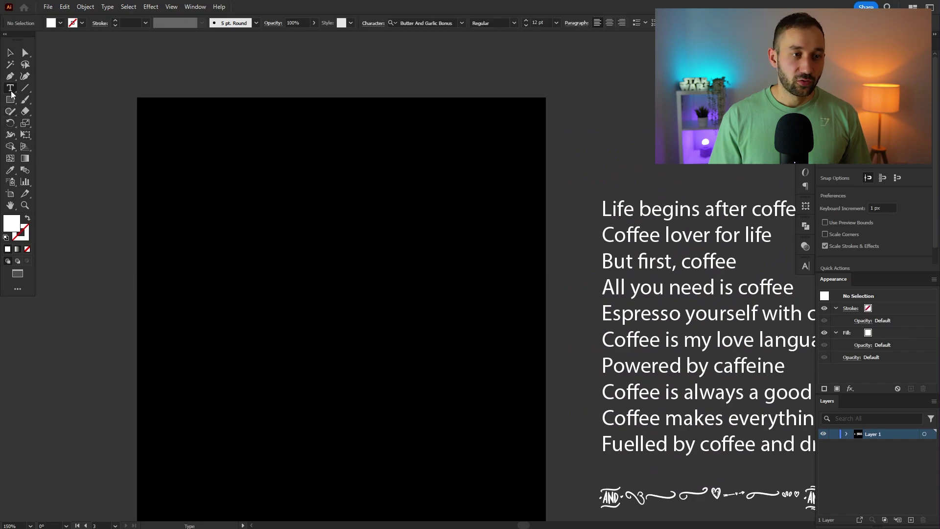
pyautogui.moveTo(465, 380); pyautogui.dragTo(231, 80)
pyautogui.moveTo(549, 260); pyautogui.dragTo(487, 199)
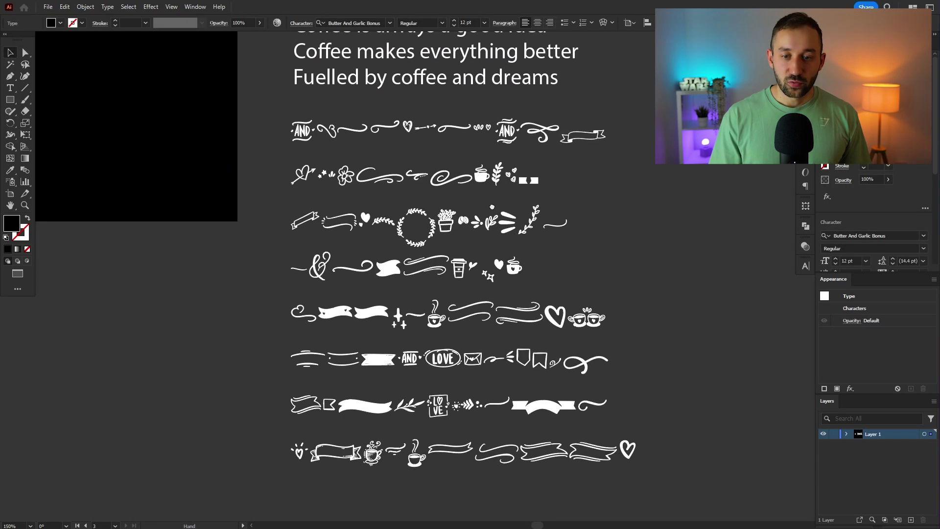
pyautogui.scroll(1, 487, 199)
pyautogui.scroll(1, 511, 292)
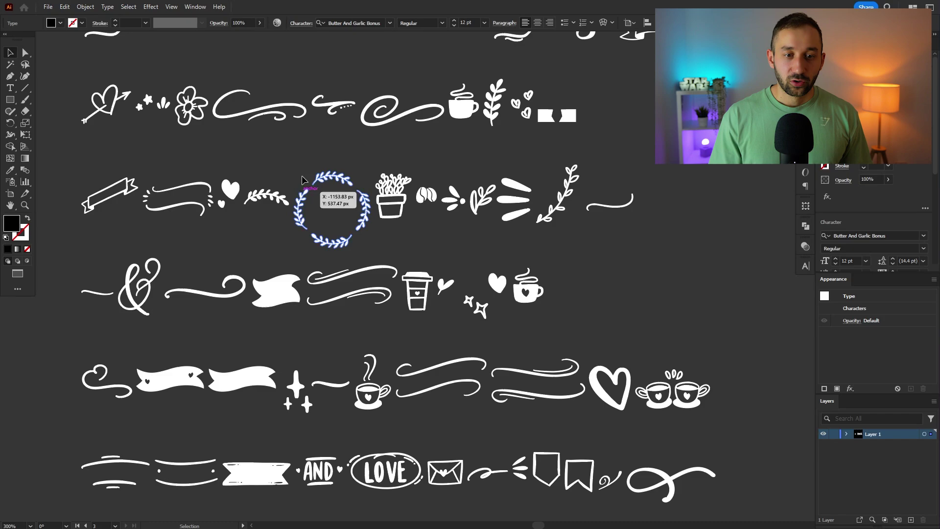
pyautogui.scroll(-2, 279, 226)
pyautogui.moveTo(222, 149); pyautogui.dragTo(581, 316)
pyautogui.moveTo(273, 191); pyautogui.dragTo(303, 344)
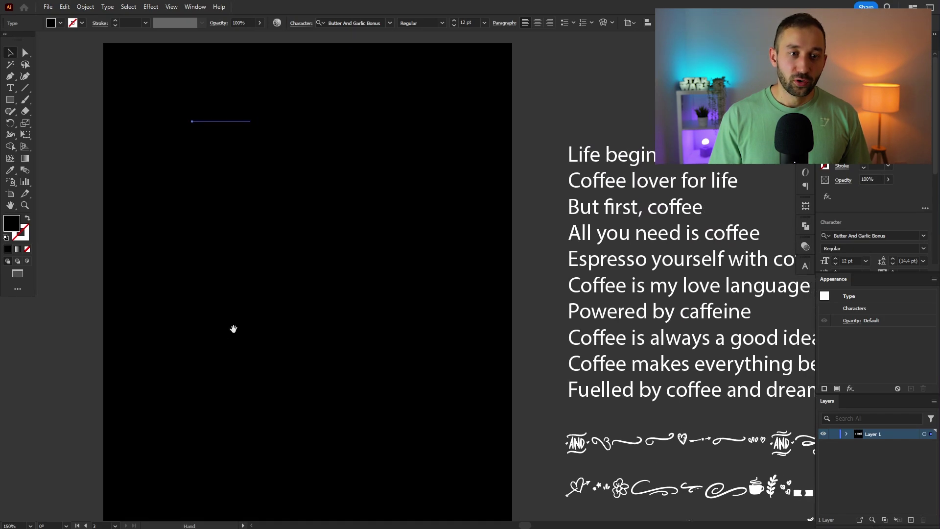
# Fill the new placeholder text with white and scale it up to about 49.75 pt
pyautogui.click(51, 24)
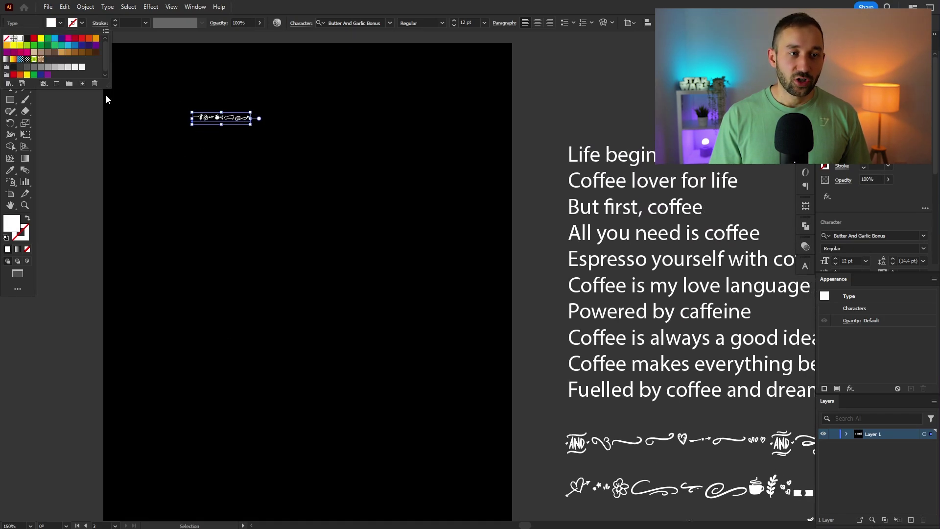
pyautogui.moveTo(256, 118); pyautogui.dragTo(388, 96)
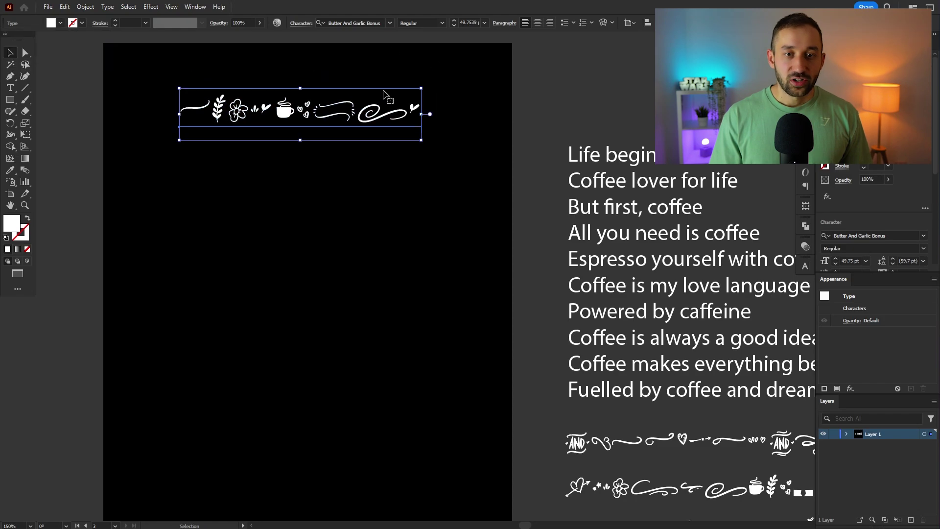
# Change the placeholder text's font to Butter And Garlic Cute Caps and scale it up to about 80.4 pt
pyautogui.click(388, 23)
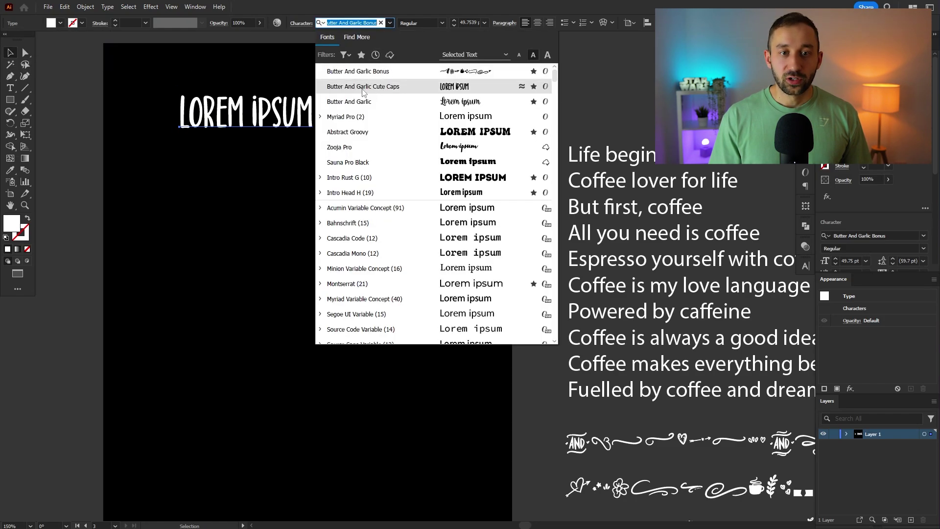
pyautogui.click(393, 91)
pyautogui.moveTo(324, 124); pyautogui.dragTo(410, 122)
# Replace the placeholder text with "Life begins" and finish editing it
pyautogui.press('t')
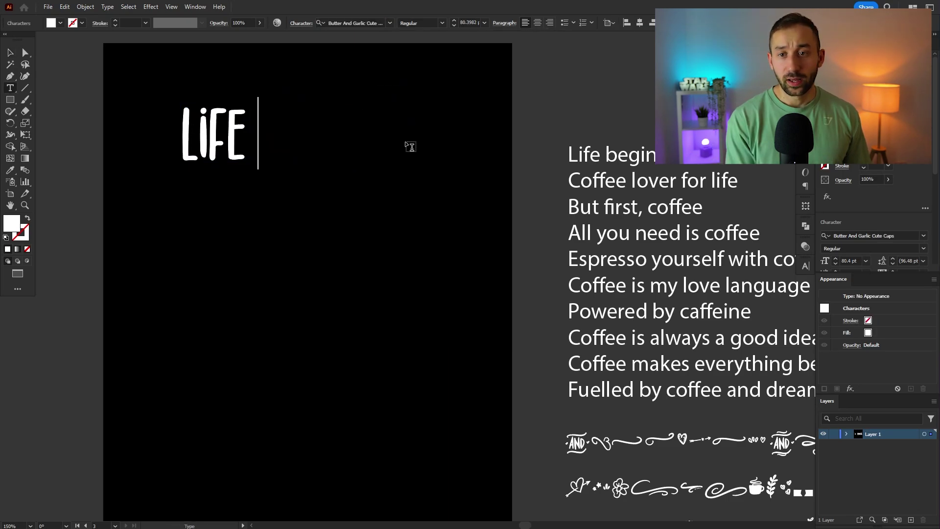
pyautogui.write('begin')
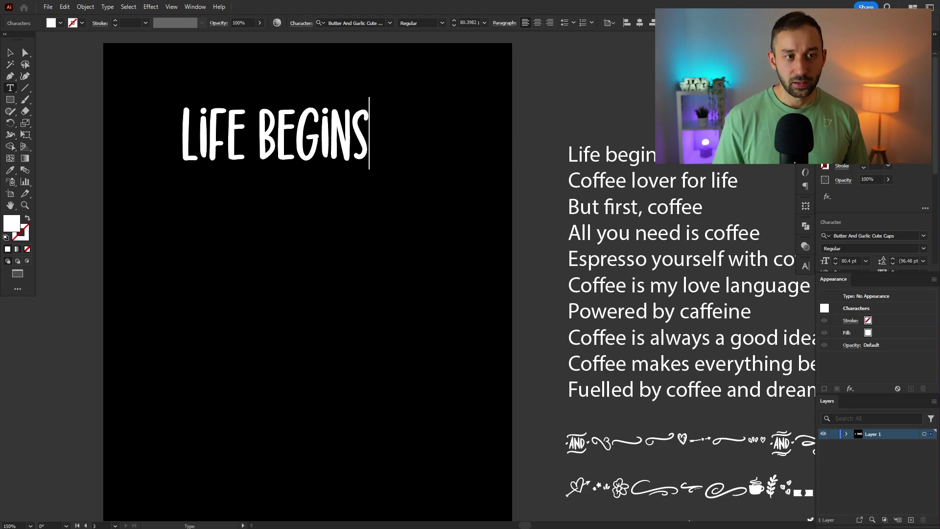
pyautogui.press('Escape')
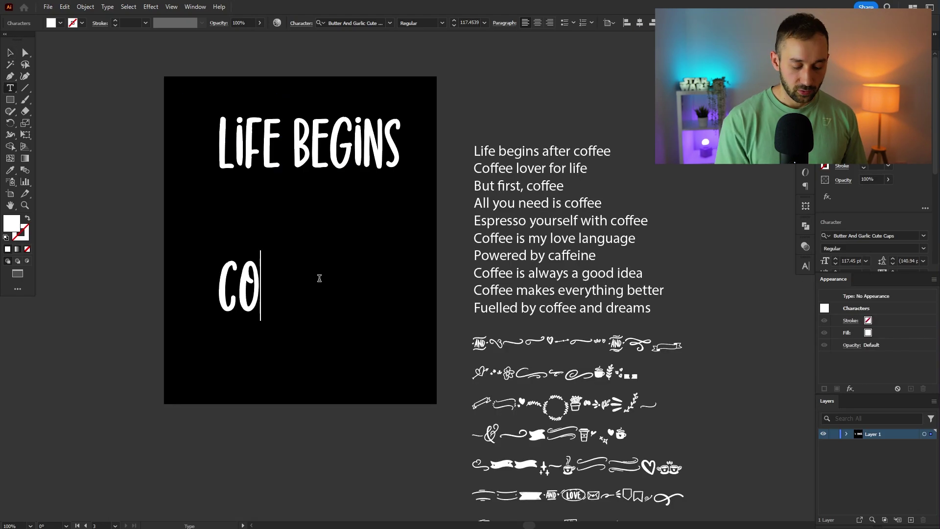
# Complete the lower text line as "COFFee", using the lowercase variants for the final two letters, and finish editing
pyautogui.write('FFE')
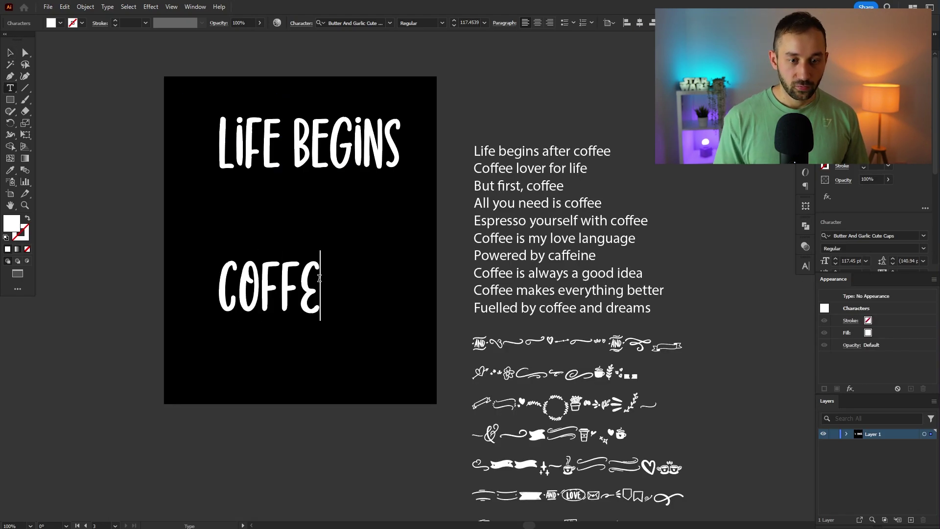
pyautogui.hotkey('shift', 'Left')
pyautogui.hotkey('shift', 'Left')
pyautogui.write('ee')
pyautogui.press('Escape')
# Try an extra E, Y, L and S at the end of the COFFEE text, removing each one again
pyautogui.scroll(1, 366, 299)
pyautogui.moveTo(340, 286); pyautogui.dragTo(362, 303)
pyautogui.doubleClick(365, 293)
pyautogui.write('e')
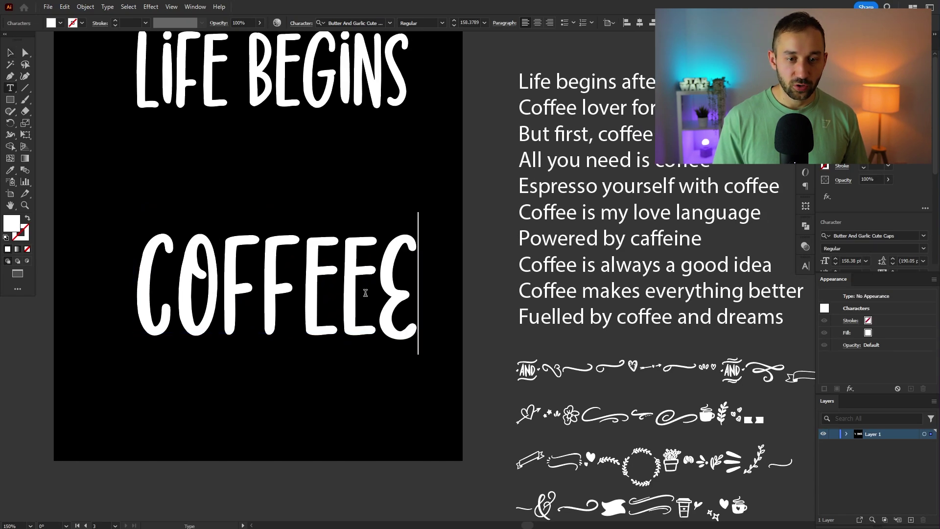
pyautogui.press('BackSpace')
pyautogui.write('y')
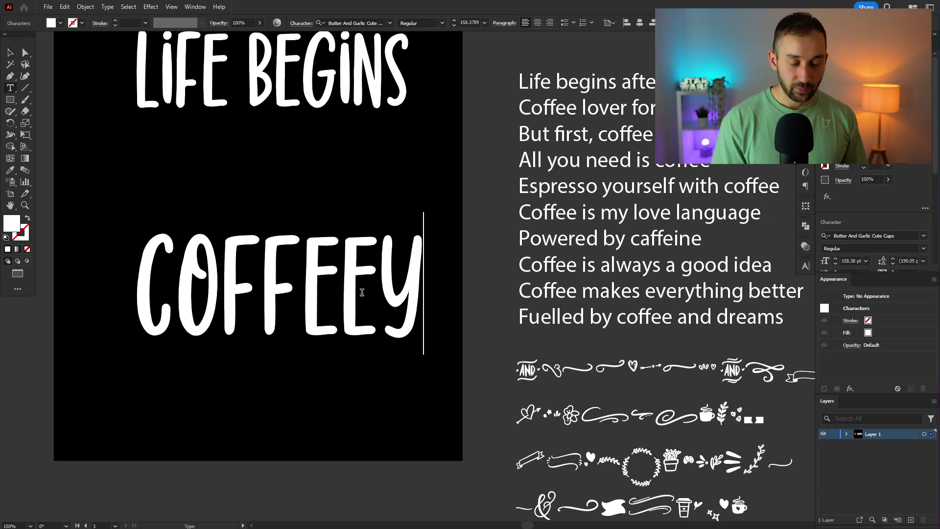
pyautogui.press('BackSpace')
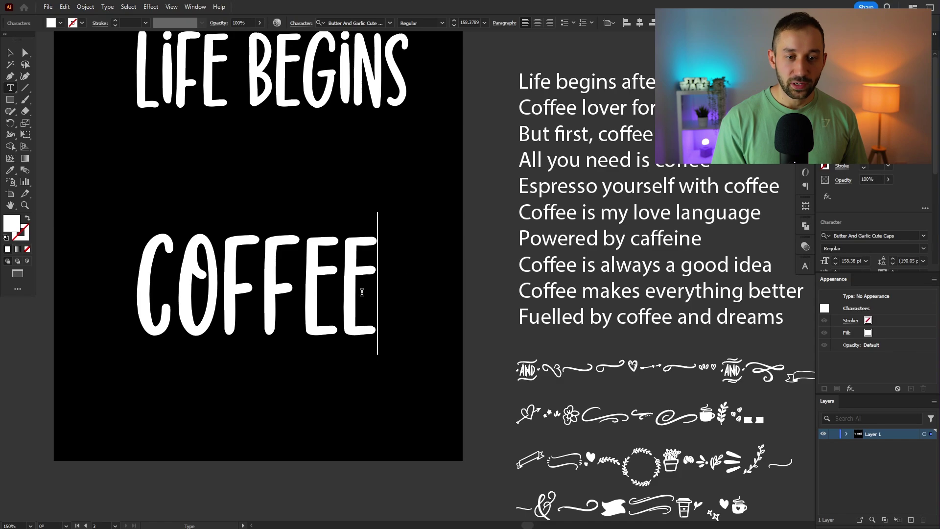
pyautogui.write('l')
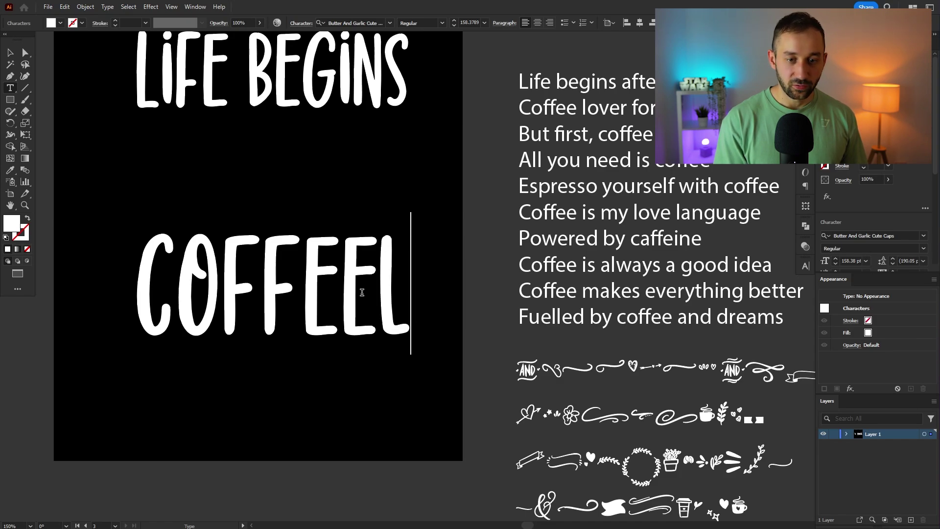
pyautogui.press('BackSpace')
pyautogui.write('s')
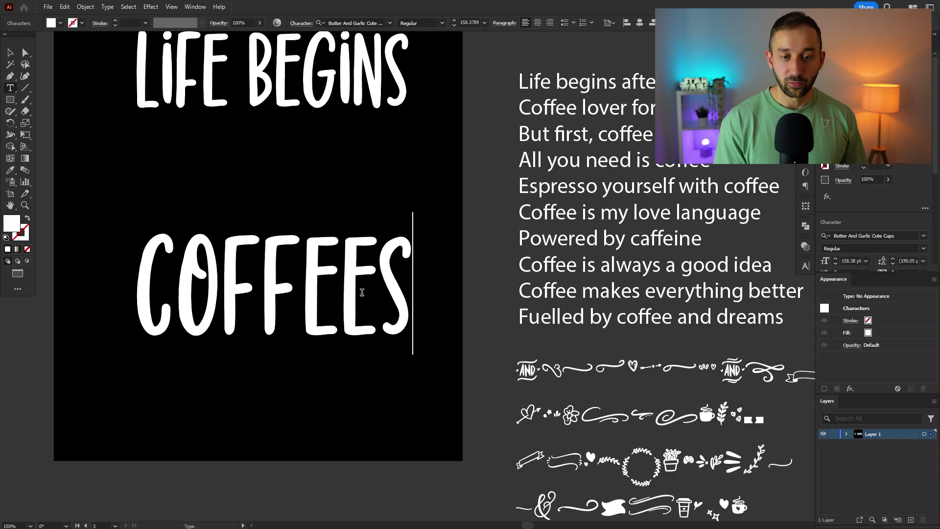
pyautogui.press('BackSpace')
# Spread the two lines apart by moving "LIFE BEGINS" up and "COFFEE" down on the artboard
pyautogui.click(11, 53)
pyautogui.scroll(2, 356, 315)
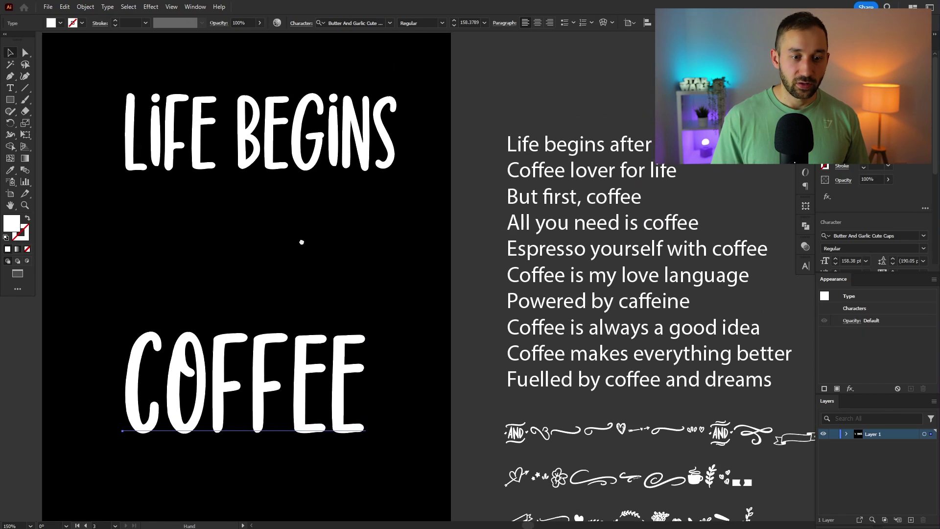
pyautogui.click(345, 159)
pyautogui.moveTo(345, 159); pyautogui.dragTo(338, 145)
pyautogui.moveTo(315, 336); pyautogui.dragTo(315, 357)
pyautogui.click(296, 265)
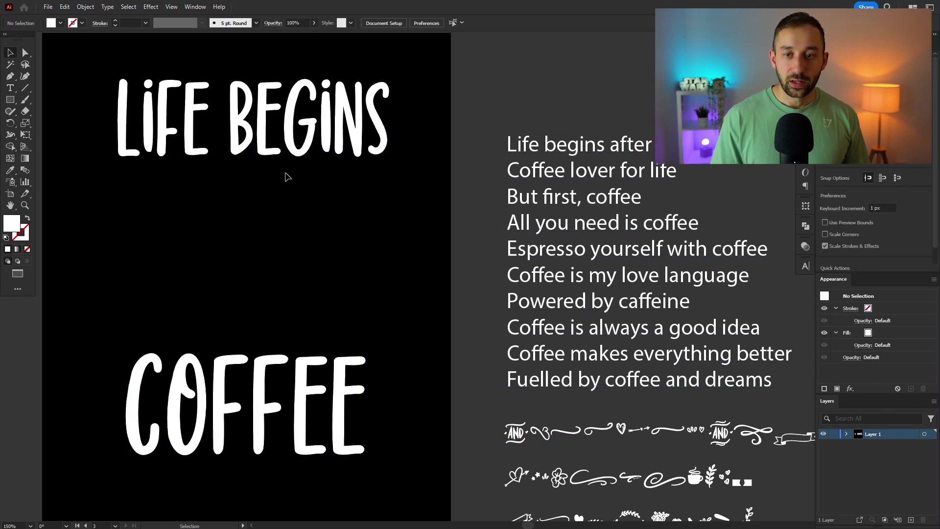
# Duplicate "LIFE BEGINS" into the gap below, set the copy in Butter And Garlic and replace its text with "after"
pyautogui.keyDown('alt'); pyautogui.keyDown('shift'); pyautogui.moveTo(278, 137); pyautogui.dragTo(278, 242); pyautogui.keyUp('shift'); pyautogui.keyUp('alt')
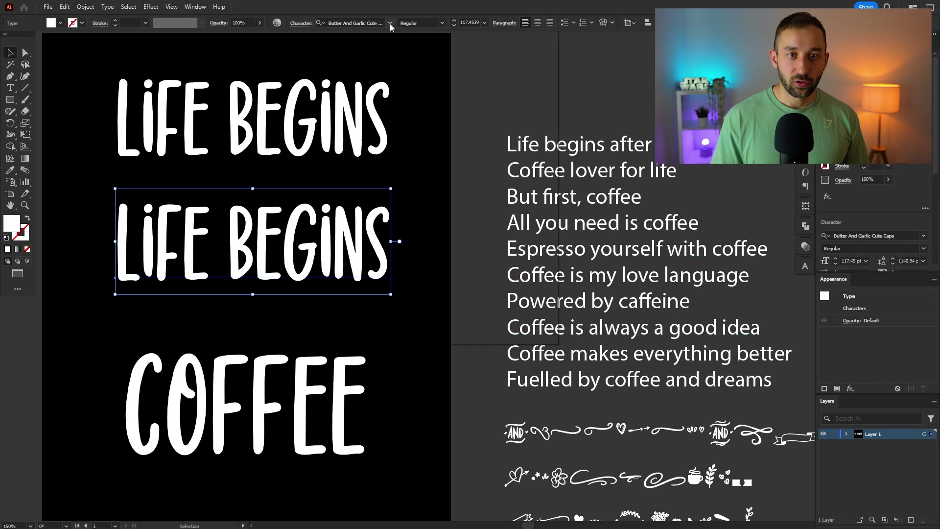
pyautogui.click(390, 23)
pyautogui.click(398, 101)
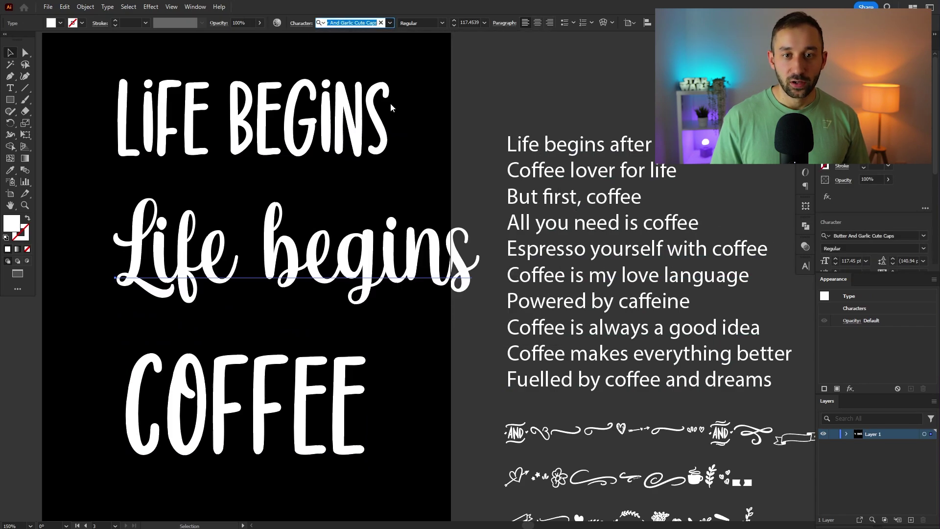
pyautogui.tripleClick(306, 251)
pyautogui.write('after')
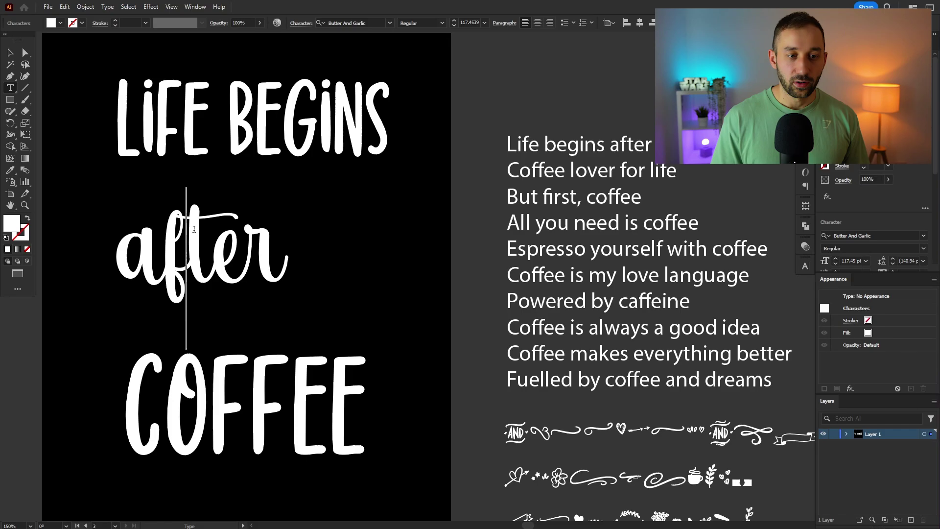
# Swap the t in "after" for the alternate glyph with the long looped crossbar and finish editing
pyautogui.moveTo(186, 240); pyautogui.dragTo(169, 239)
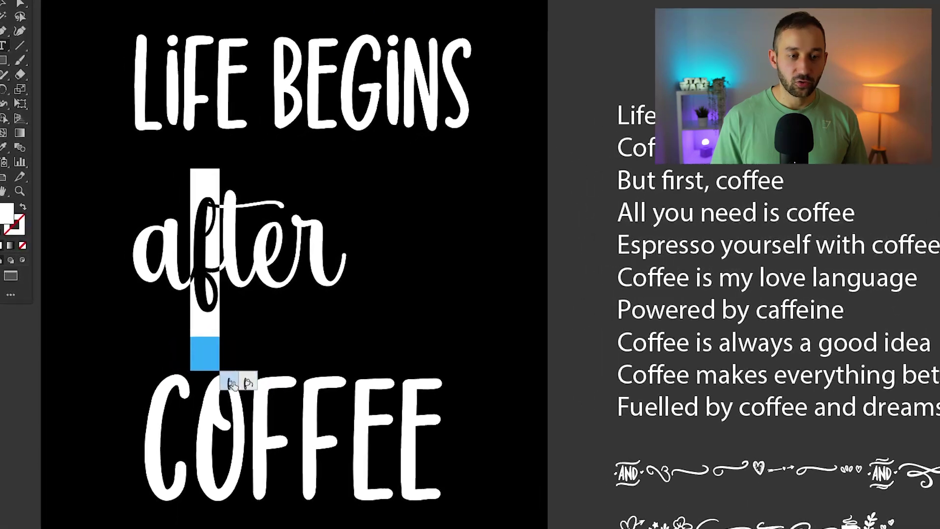
pyautogui.click(192, 247)
pyautogui.moveTo(277, 245); pyautogui.dragTo(252, 245)
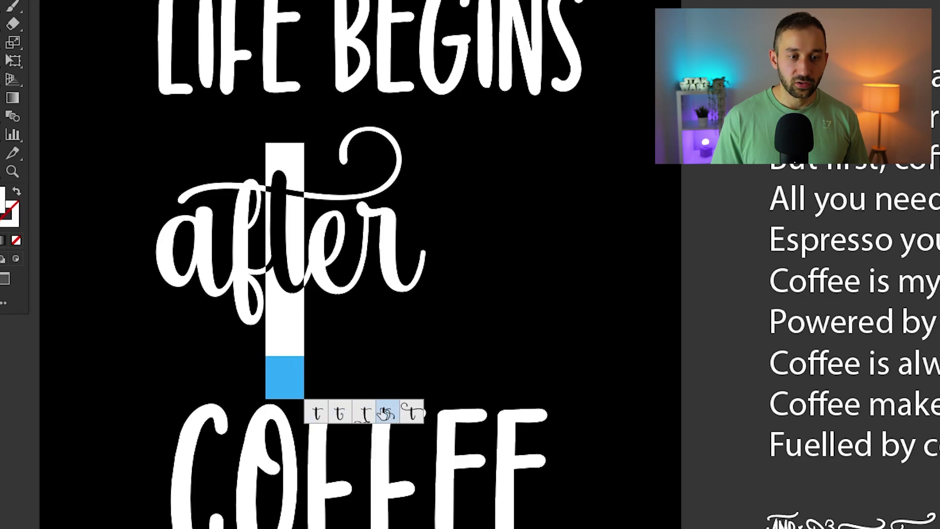
pyautogui.click(385, 413)
pyautogui.press('Escape')
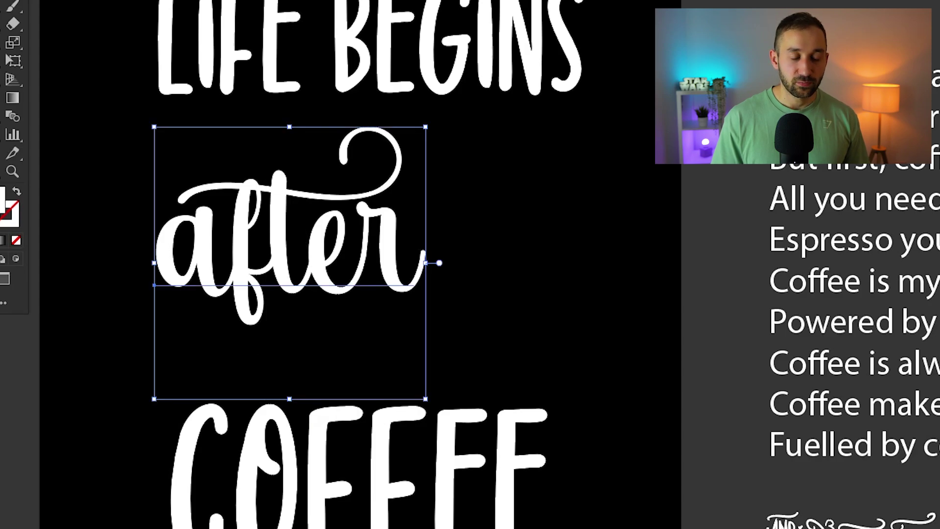
# Position "after" midway between the other lines and copy the Butter And Garlic Cute Caps formatting from "LIFE BEGINS" onto it
pyautogui.moveTo(480, 292); pyautogui.dragTo(554, 279)
pyautogui.click(580, 269)
pyautogui.moveTo(455, 241)
pyautogui.mouseDown()
pyautogui.moveTo(526, 247)
pyautogui.moveTo(453, 251)
pyautogui.mouseUp()
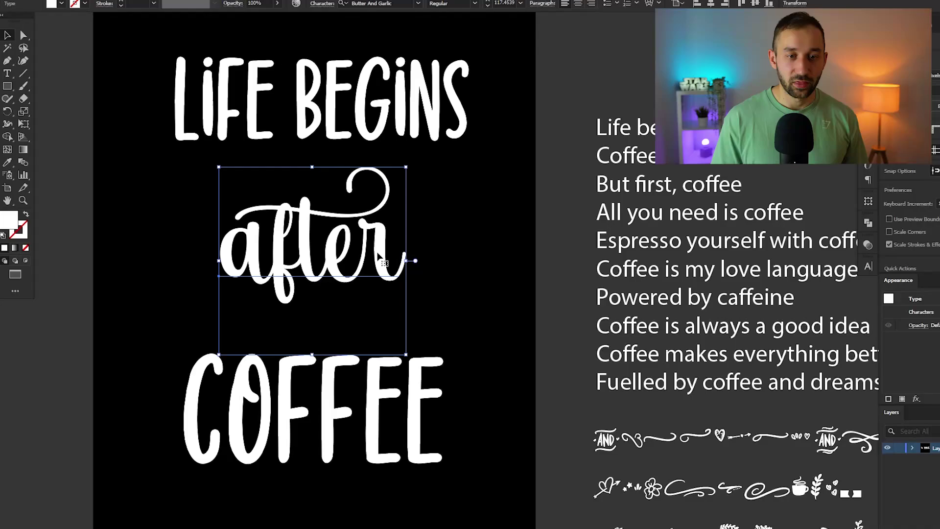
pyautogui.press('i')
pyautogui.click(439, 81)
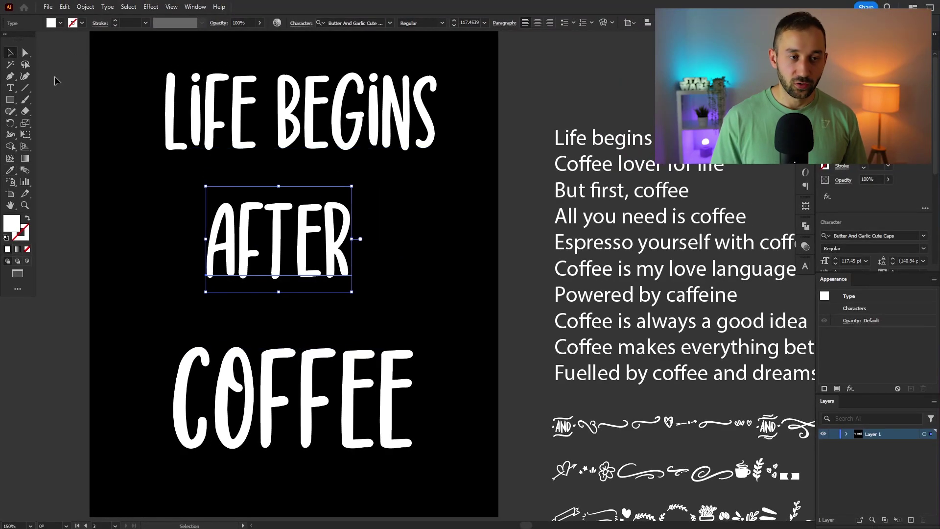
pyautogui.click(419, 235)
# Change the "COFFEE" line's font to Butter And Garlic, scale it up to about 185.5 pt and shift it toward the artboard's center
pyautogui.click(294, 392)
pyautogui.click(390, 23)
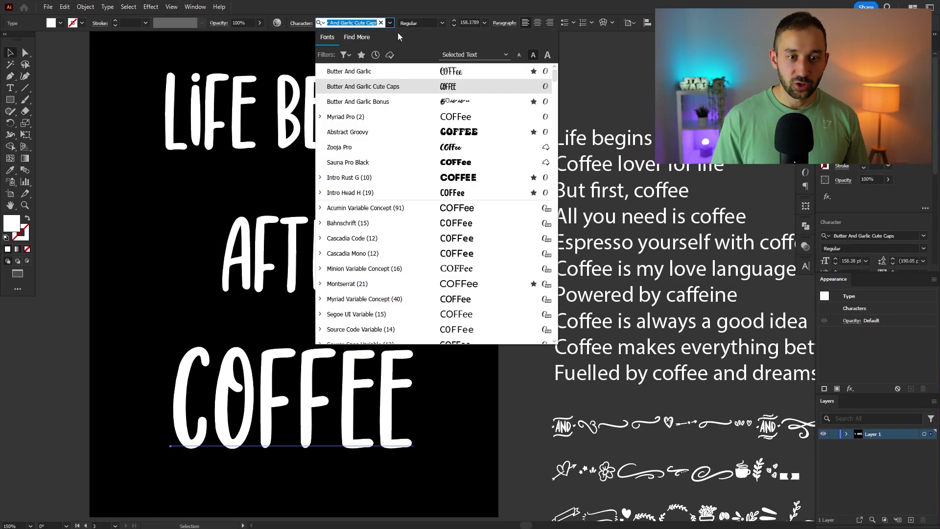
pyautogui.click(412, 71)
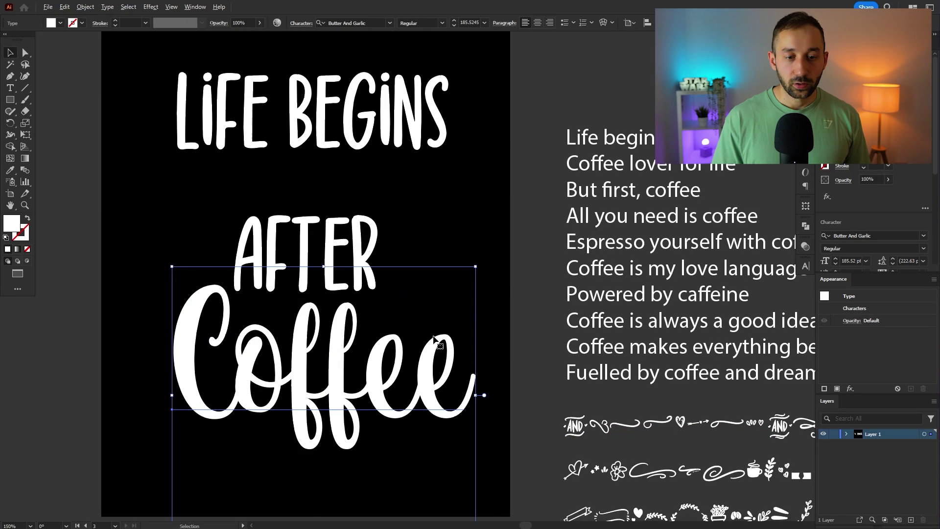
pyautogui.moveTo(384, 338); pyautogui.dragTo(368, 337)
# Tighten the three lines into a centered stack, scaling "LIFE BEGINS" to about 124.8 pt and slightly enlarging "AFTER"
pyautogui.moveTo(326, 262); pyautogui.dragTo(333, 244)
pyautogui.moveTo(320, 119); pyautogui.dragTo(324, 147)
pyautogui.moveTo(454, 140); pyautogui.dragTo(462, 139)
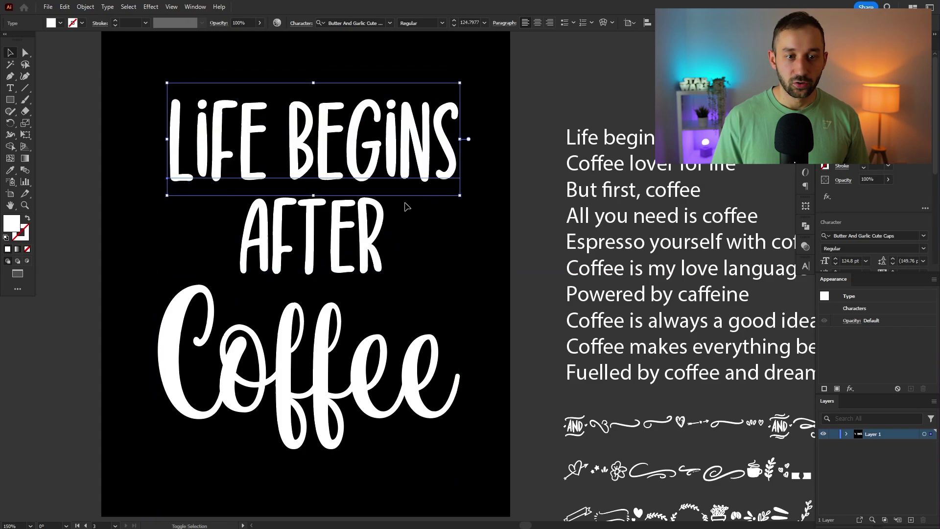
pyautogui.moveTo(349, 236); pyautogui.dragTo(390, 233)
pyautogui.moveTo(341, 377); pyautogui.dragTo(343, 371)
pyautogui.click(396, 222)
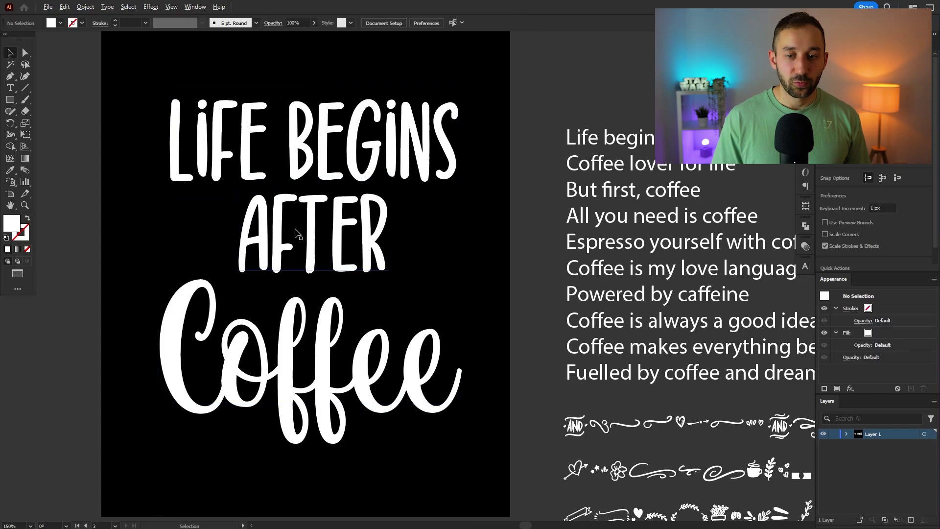
# Move the "Coffee" line closer beneath "AFTER", leaving a small gap above the capital C
pyautogui.moveTo(689, 470); pyautogui.dragTo(552, 321)
pyautogui.moveTo(522, 349); pyautogui.dragTo(491, 242)
pyautogui.scroll(1, 491, 241)
pyautogui.scroll(-3, 452, 232)
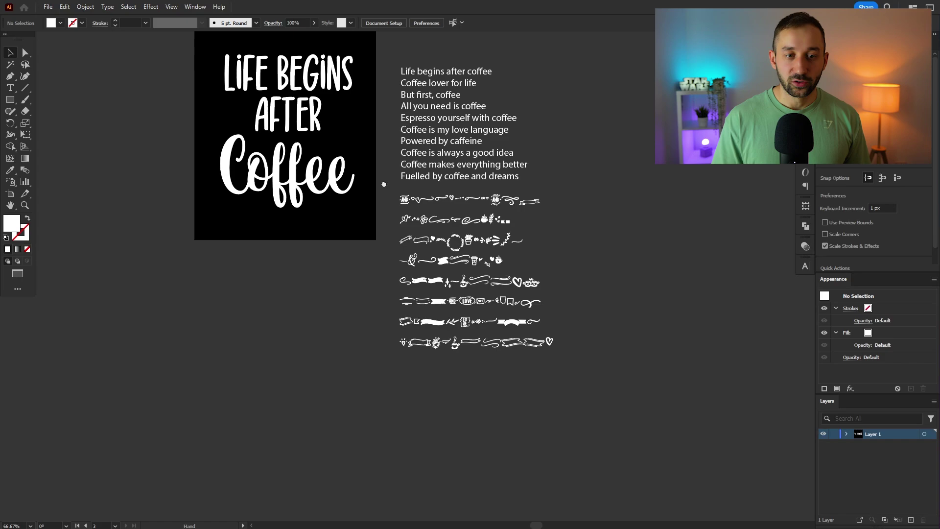
pyautogui.moveTo(383, 185); pyautogui.dragTo(434, 245)
pyautogui.scroll(2, 327, 201)
pyautogui.moveTo(348, 239); pyautogui.dragTo(348, 235)
pyautogui.moveTo(542, 113); pyautogui.dragTo(516, 205)
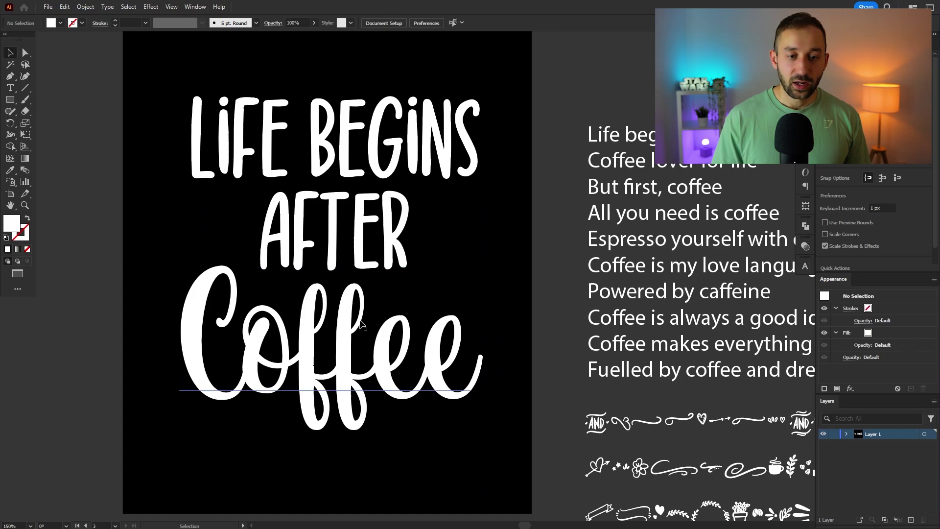
pyautogui.moveTo(359, 321); pyautogui.dragTo(361, 329)
pyautogui.click(314, 294)
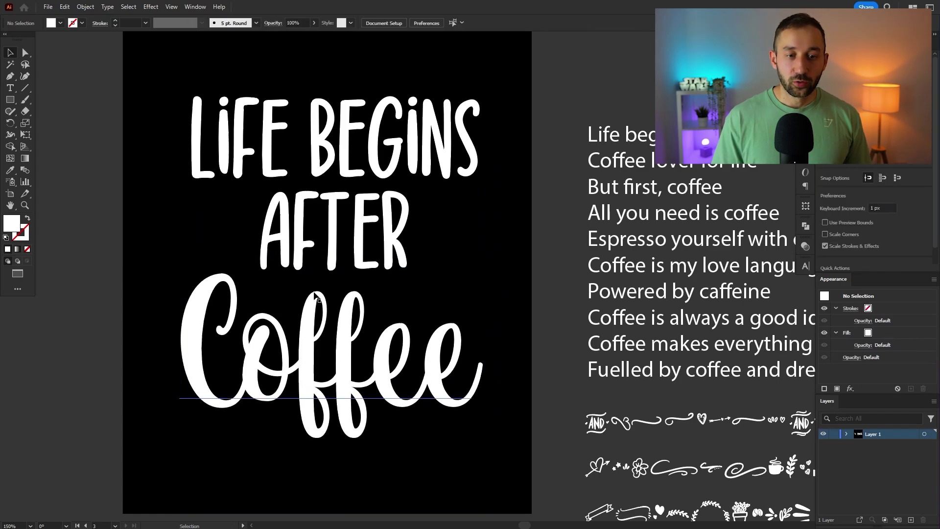
# Nudge the "LIFE BEGINS" line slightly upward to widen its gap above "AFTER"
pyautogui.moveTo(336, 325); pyautogui.dragTo(341, 357)
pyautogui.scroll(-1, 512, 251)
pyautogui.click(510, 252)
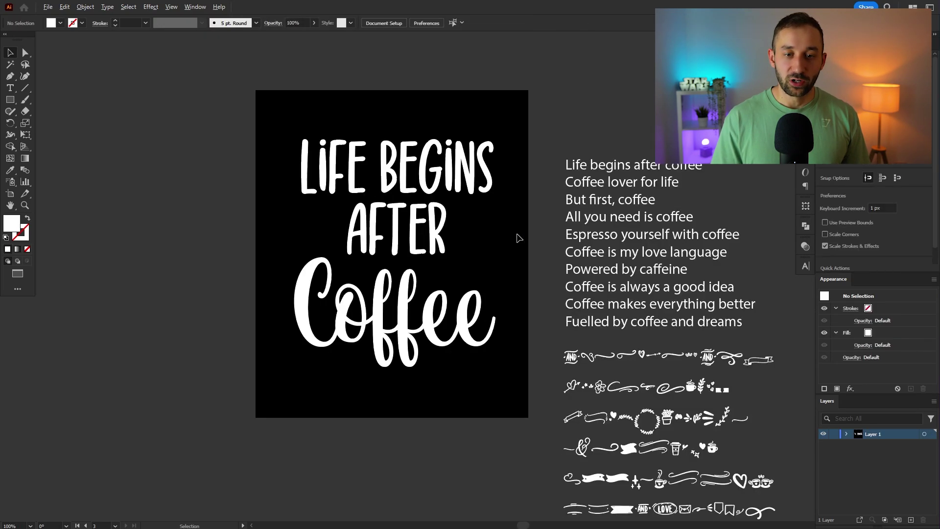
pyautogui.scroll(1, 519, 238)
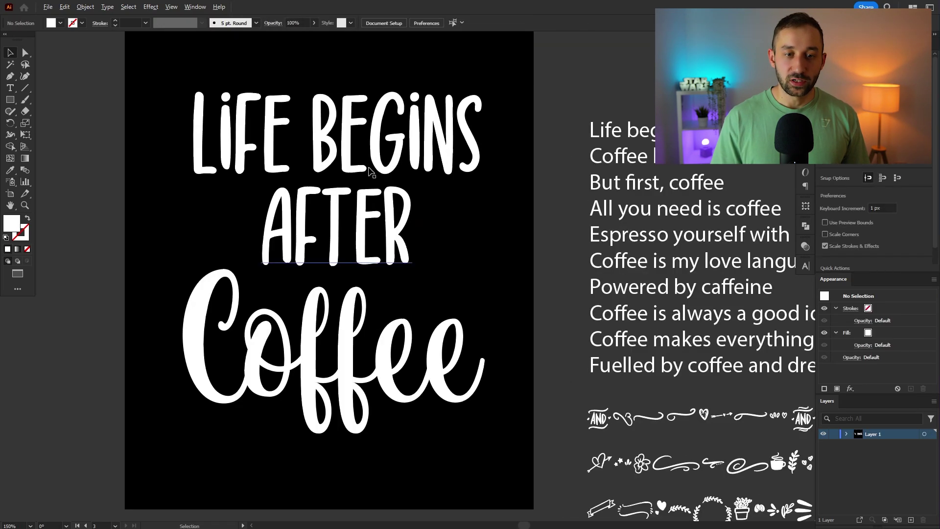
pyautogui.moveTo(372, 167); pyautogui.dragTo(374, 162)
# Replace the final e in "Coffee" with the alternate glyph that has a small curled tail
pyautogui.moveTo(390, 288); pyautogui.dragTo(436, 288)
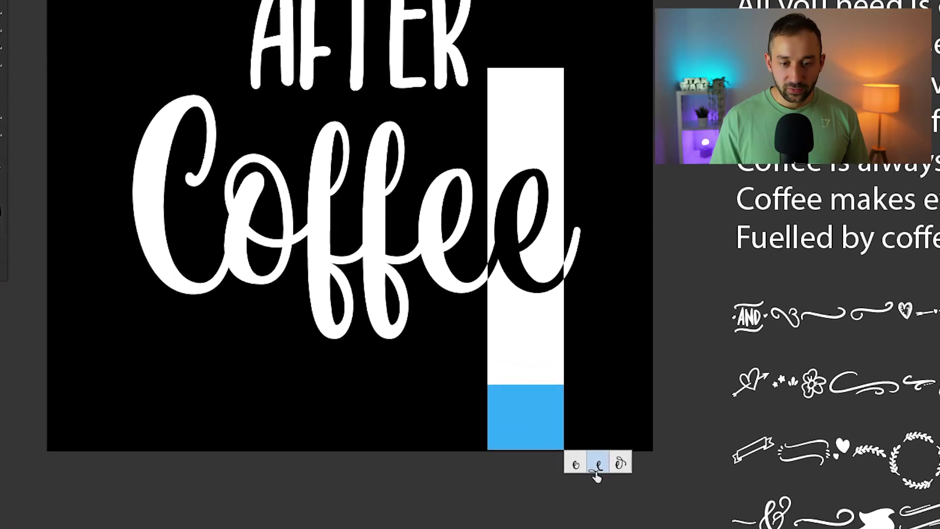
pyautogui.click(545, 448)
pyautogui.click(623, 464)
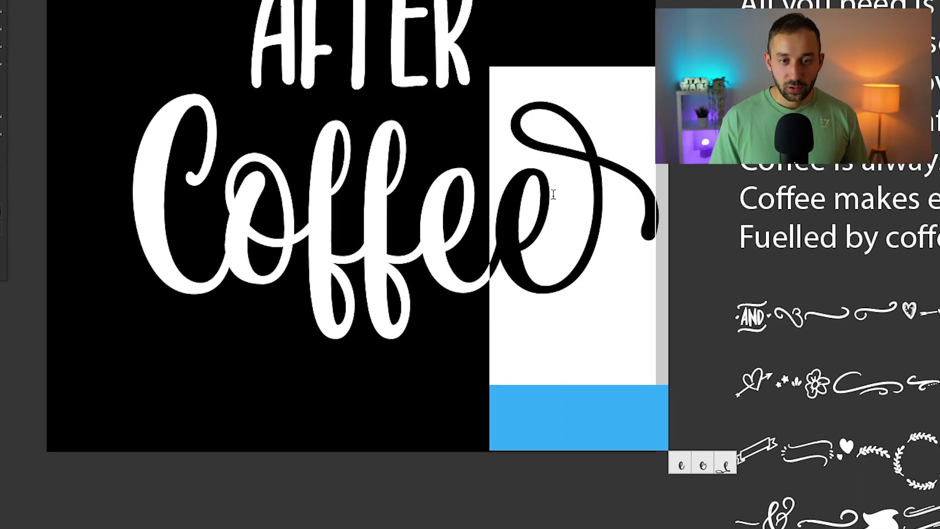
pyautogui.click(681, 465)
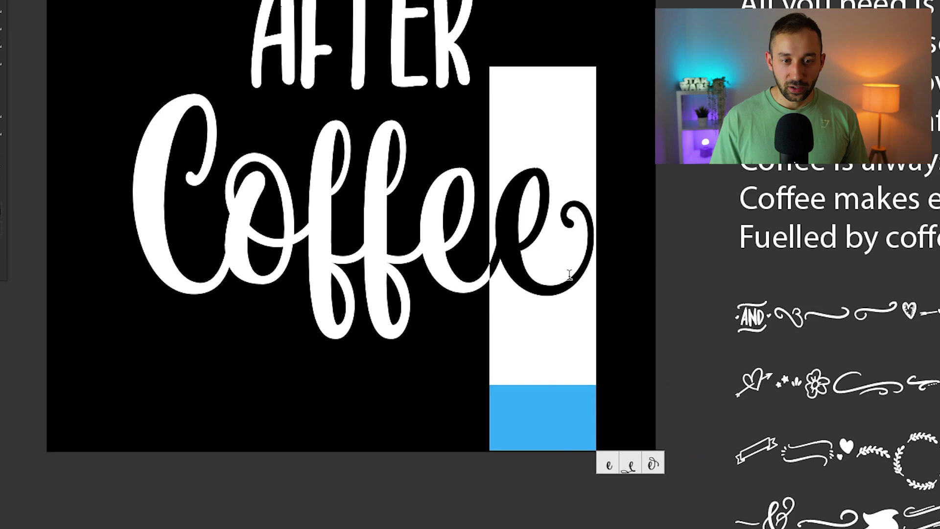
pyautogui.press('Right')
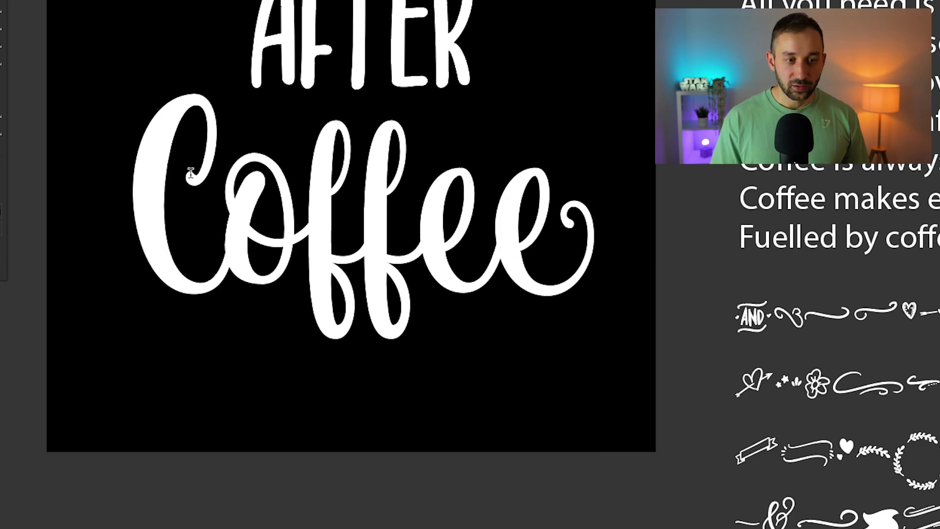
# Check the alternate glyphs offered for the o and the second f in "Coffee", leaving both letters as they are
pyautogui.moveTo(240, 207); pyautogui.dragTo(286, 214)
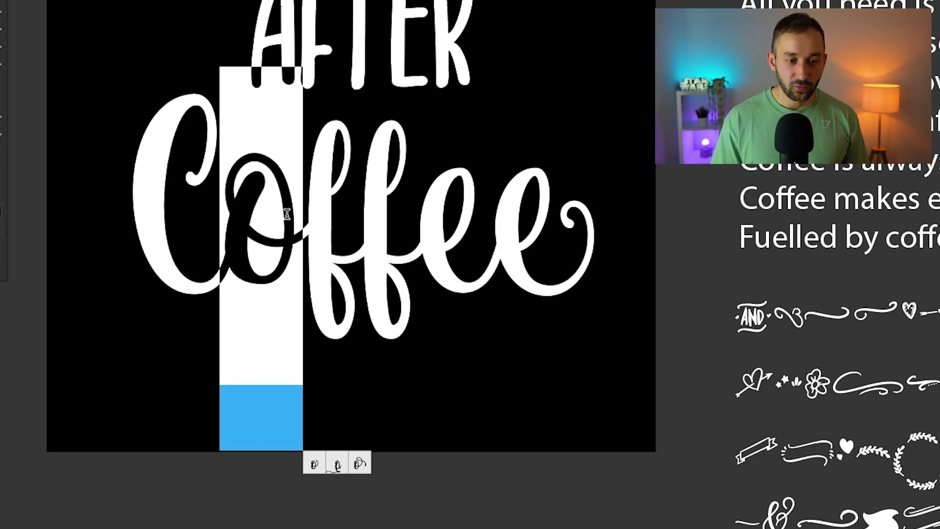
pyautogui.moveTo(483, 220); pyautogui.dragTo(368, 207)
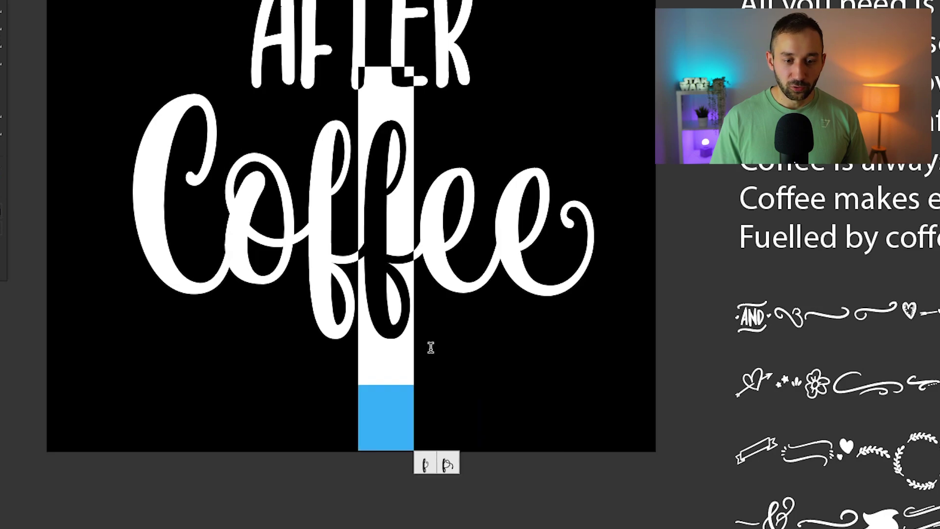
pyautogui.press('Escape')
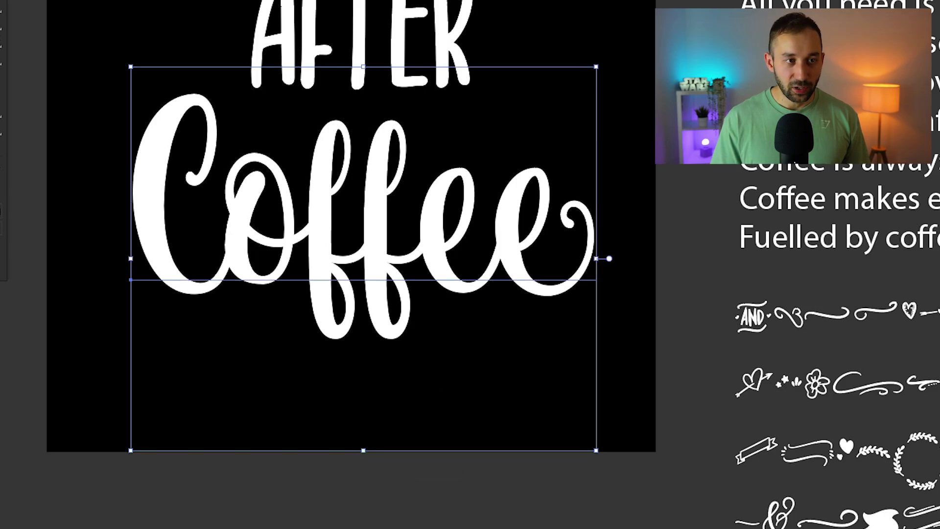
# Nudge the "Coffee" line slightly so that it sits centered beneath "AFTER", and deselect it
pyautogui.click(597, 15)
pyautogui.moveTo(596, 16); pyautogui.dragTo(642, 176)
pyautogui.moveTo(580, 395); pyautogui.dragTo(578, 390)
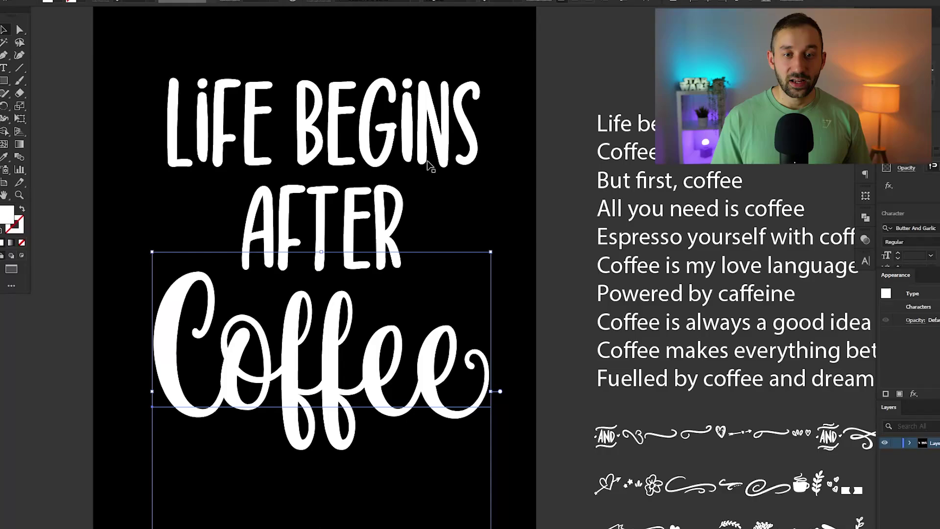
pyautogui.click(581, 156)
# Select all three text lines and shift them together slightly to center them across the black artboard
pyautogui.scroll(-1, 588, 167)
pyautogui.moveTo(495, 208); pyautogui.dragTo(461, 193)
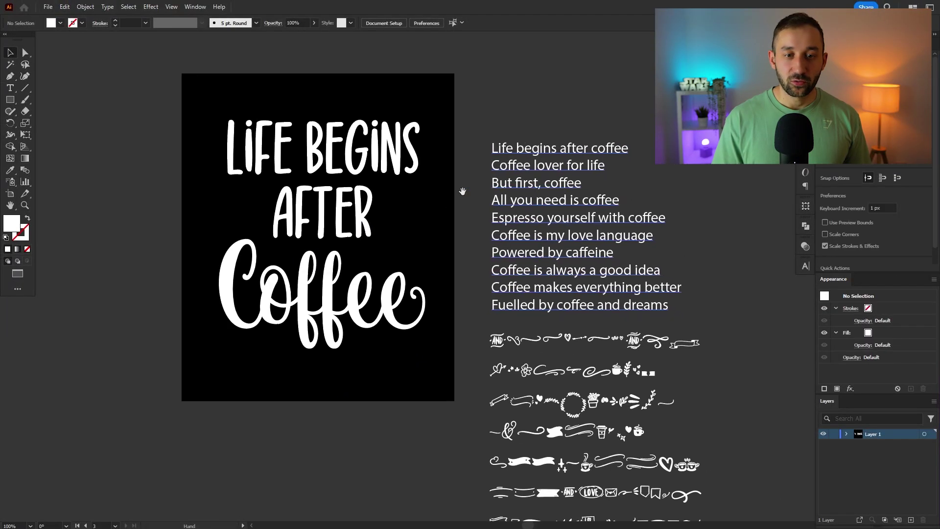
pyautogui.moveTo(190, 108); pyautogui.dragTo(437, 399)
pyautogui.moveTo(359, 243); pyautogui.dragTo(353, 245)
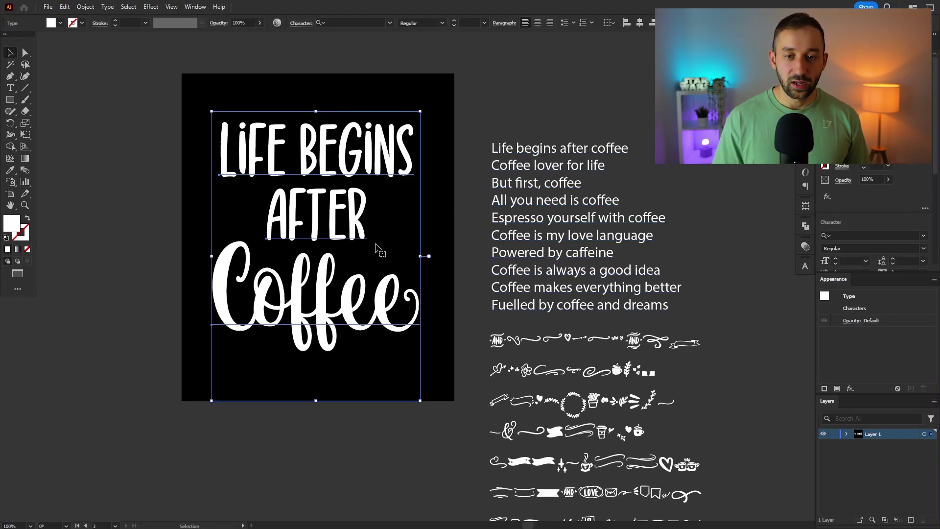
# Remove the list of coffee phrases and move the whole sheet of ornaments up beside the black artboard
pyautogui.moveTo(526, 277); pyautogui.dragTo(617, 155)
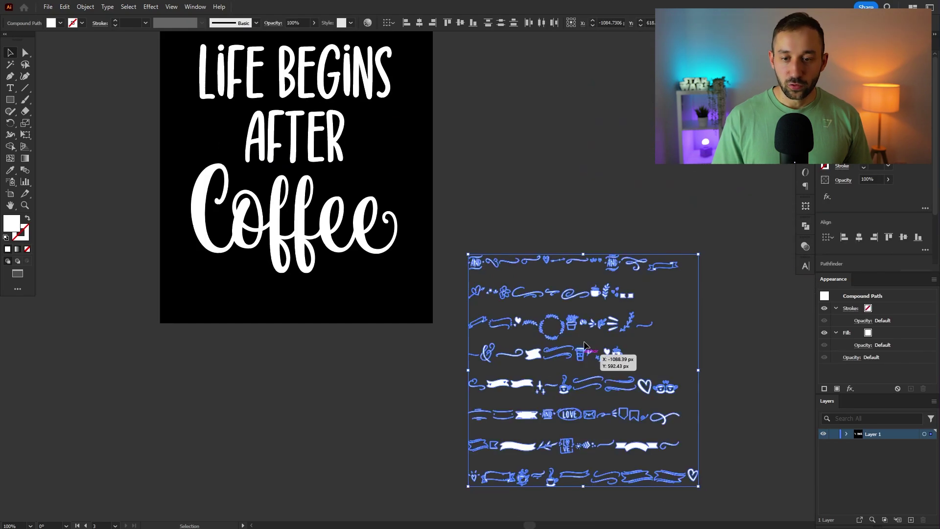
pyautogui.moveTo(584, 342); pyautogui.dragTo(582, 161)
pyautogui.moveTo(672, 176); pyautogui.dragTo(652, 272)
pyautogui.click(265, 248)
pyautogui.scroll(1, 266, 248)
pyautogui.moveTo(265, 248); pyautogui.dragTo(400, 269)
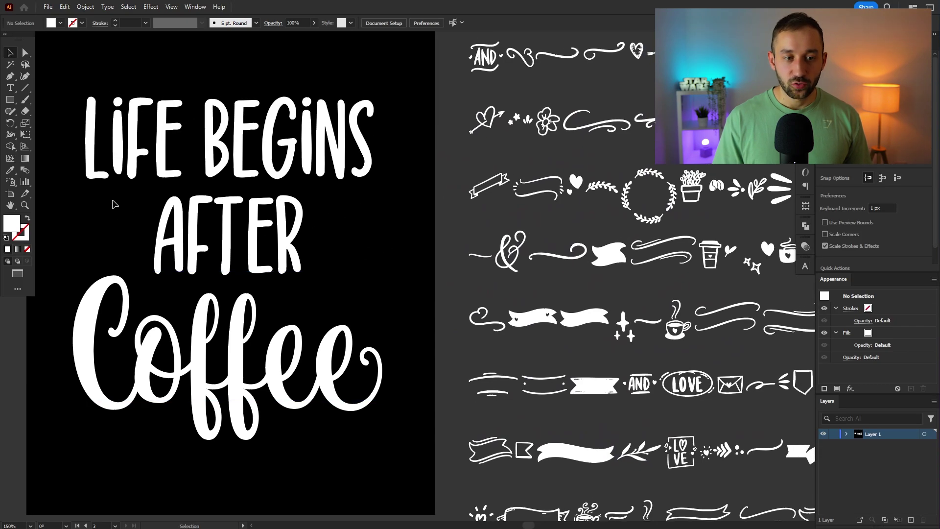
pyautogui.scroll(-1, 376, 235)
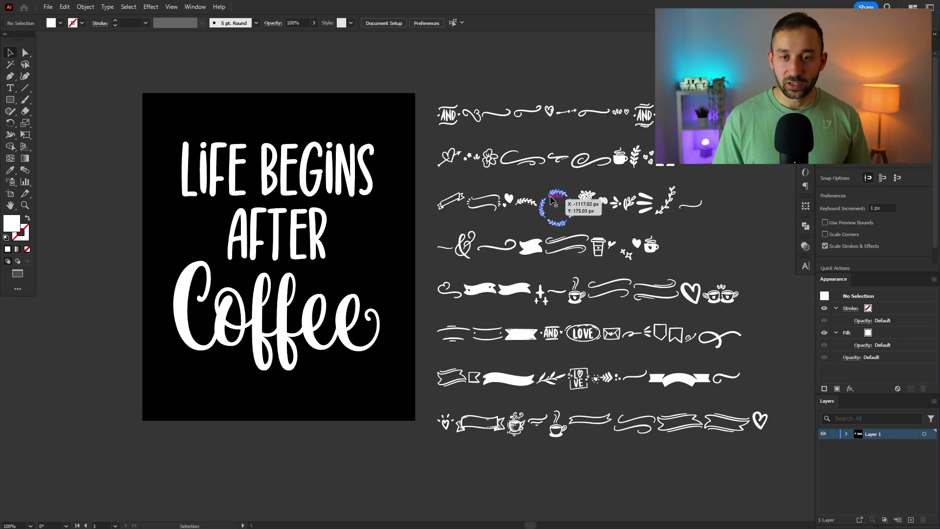
pyautogui.scroll(1, 660, 195)
# Place a copy of the three-stroke burst ornament in front of the word "AFTER"
pyautogui.click(637, 212)
pyautogui.moveTo(636, 215)
pyautogui.mouseDown()
pyautogui.moveTo(729, 201)
pyautogui.moveTo(749, 208)
pyautogui.moveTo(661, 257)
pyautogui.moveTo(226, 258)
pyautogui.moveTo(213, 247)
pyautogui.mouseUp()
pyautogui.scroll(2, 214, 250)
pyautogui.scroll(-1, 211, 250)
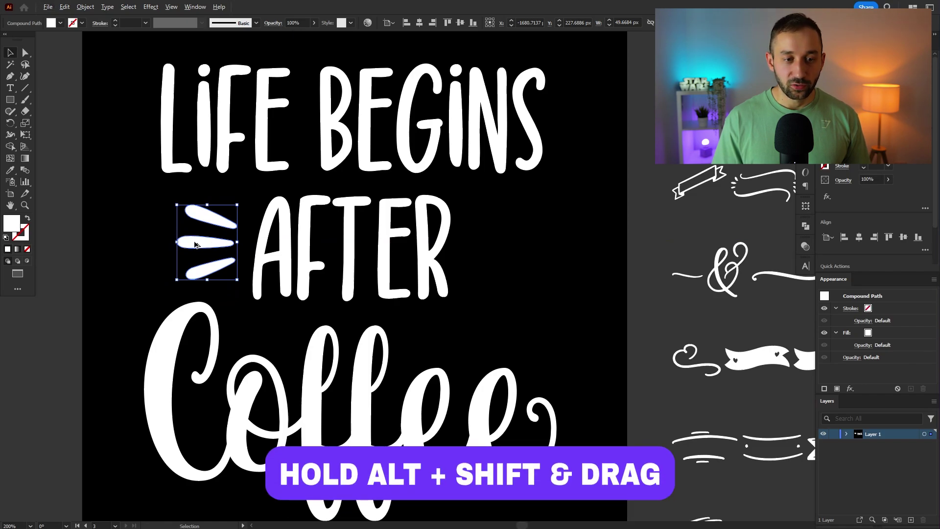
# Duplicate the burst in a straight line to the other end of "AFTER" and rotate the copy 180° so it points outward
pyautogui.moveTo(191, 246)
pyautogui.mouseDown()
pyautogui.moveTo(503, 247)
pyautogui.moveTo(218, 247)
pyautogui.moveTo(518, 231)
pyautogui.moveTo(368, 230)
pyautogui.moveTo(519, 230)
pyautogui.moveTo(534, 202)
pyautogui.moveTo(557, 265)
pyautogui.moveTo(551, 274)
pyautogui.mouseUp()
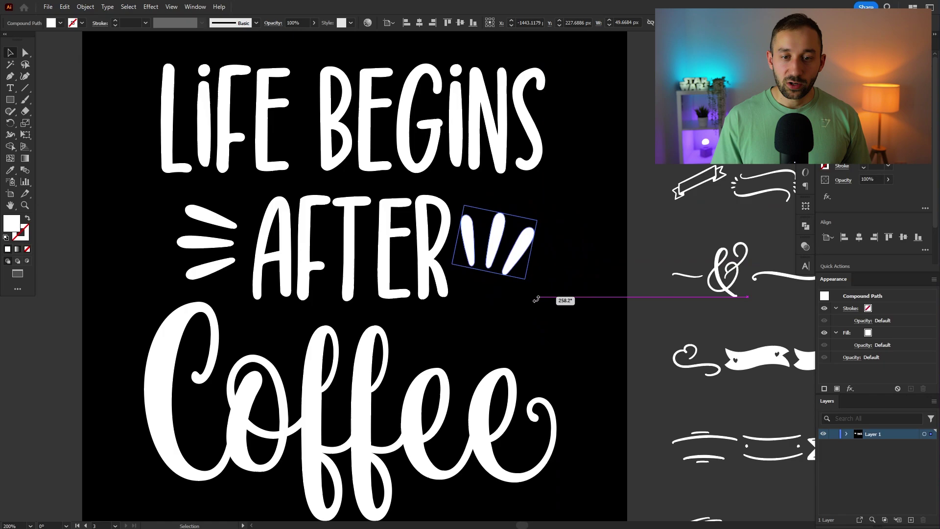
pyautogui.moveTo(536, 299)
pyautogui.mouseDown()
pyautogui.moveTo(518, 313)
pyautogui.moveTo(462, 319)
pyautogui.mouseUp()
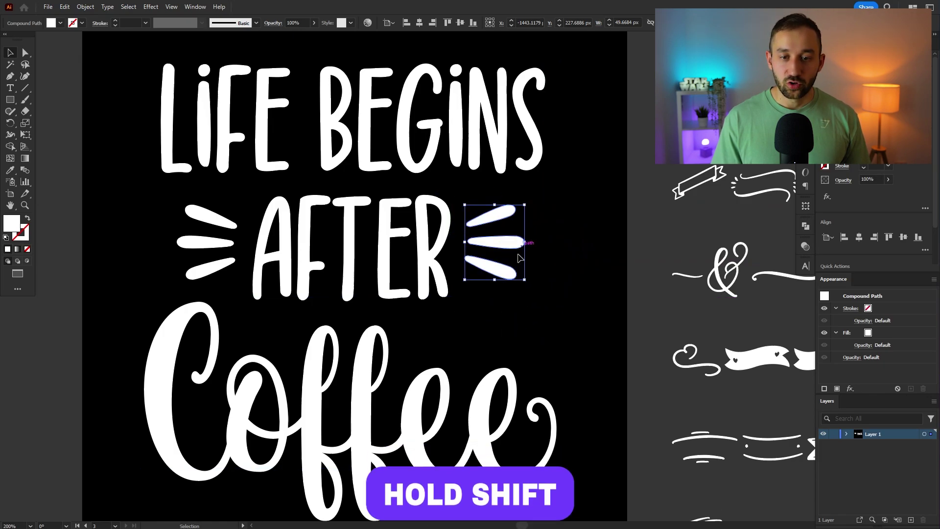
pyautogui.click(566, 266)
pyautogui.scroll(-2, 566, 266)
pyautogui.scroll(-1, 563, 269)
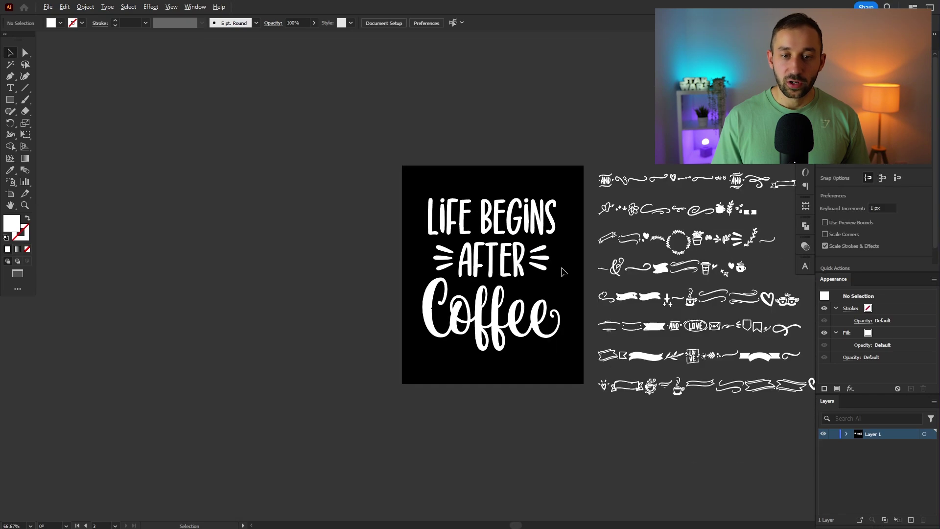
pyautogui.scroll(2, 563, 269)
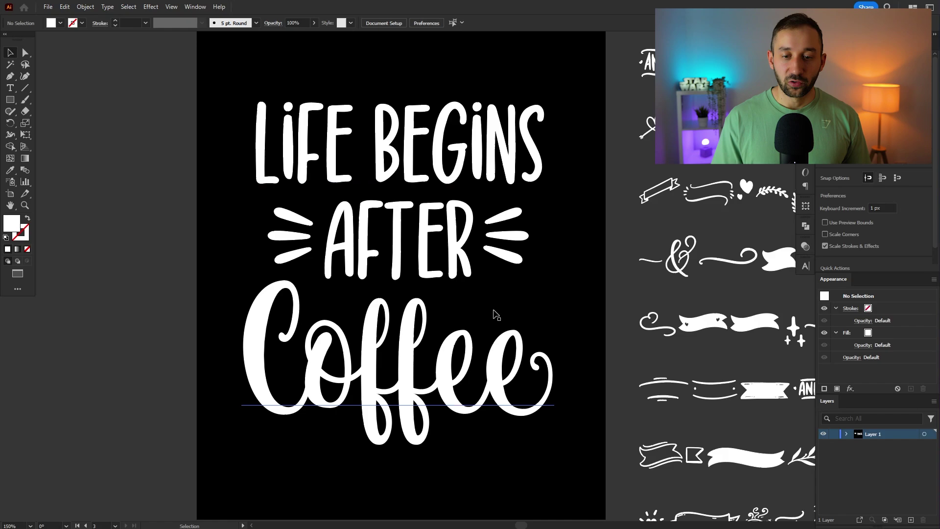
# Bring the three-sparkle ornament from the sheet onto the artboard and place it above the double e in "Coffee"
pyautogui.moveTo(423, 312); pyautogui.dragTo(138, 302)
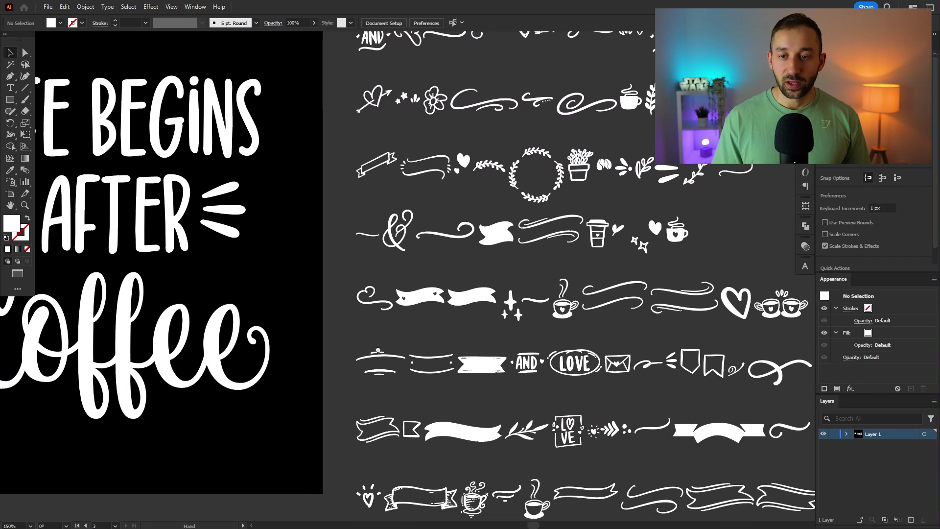
pyautogui.scroll(2, 465, 361)
pyautogui.scroll(-2, 547, 271)
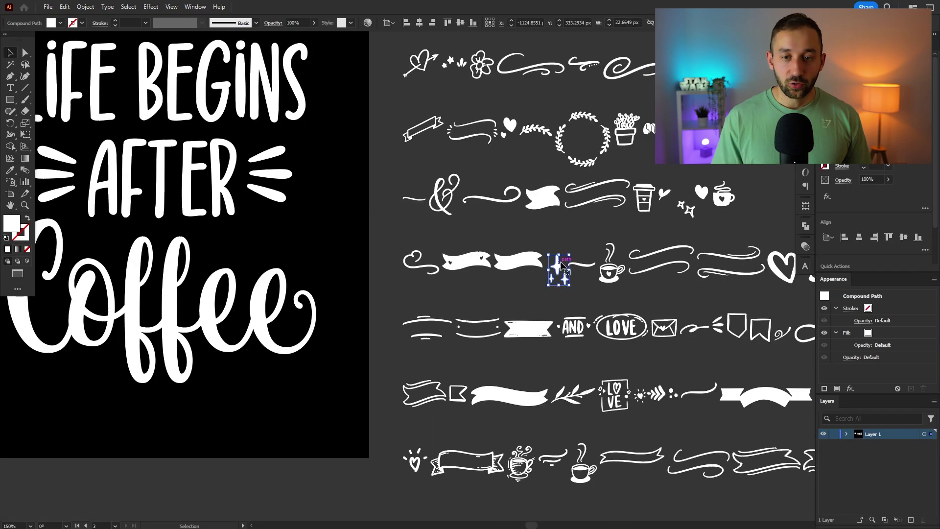
pyautogui.moveTo(553, 270); pyautogui.dragTo(334, 179)
pyautogui.scroll(-1, 420, 279)
pyautogui.scroll(1, 420, 279)
pyautogui.hotkey('ctrl', 'z')
pyautogui.moveTo(509, 271); pyautogui.dragTo(485, 281)
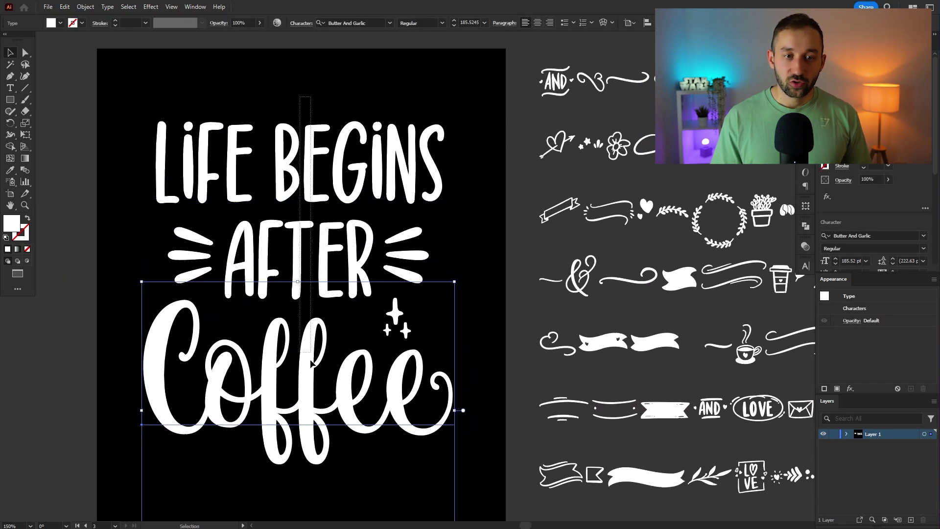
# Lock the three text lines so that only the ornaments can be selected
pyautogui.hotkey('ctrl', '2')
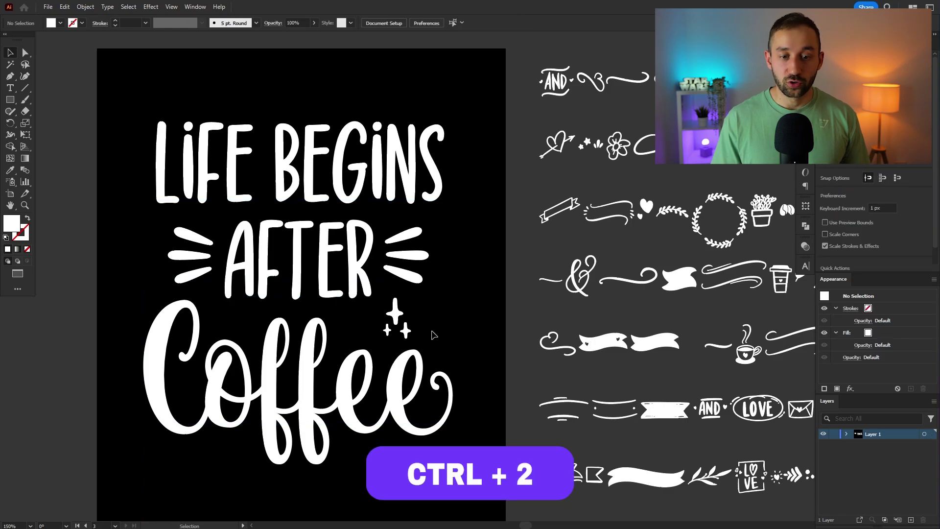
pyautogui.moveTo(399, 303); pyautogui.dragTo(394, 308)
pyautogui.click(307, 345)
pyautogui.moveTo(263, 264); pyautogui.dragTo(443, 380)
pyautogui.click(443, 314)
# Move the sparkles in front of "LIFE", enlarge them slightly, and place a duplicate just after "BEGINS"
pyautogui.moveTo(378, 327); pyautogui.dragTo(210, 88)
pyautogui.scroll(2, 202, 122)
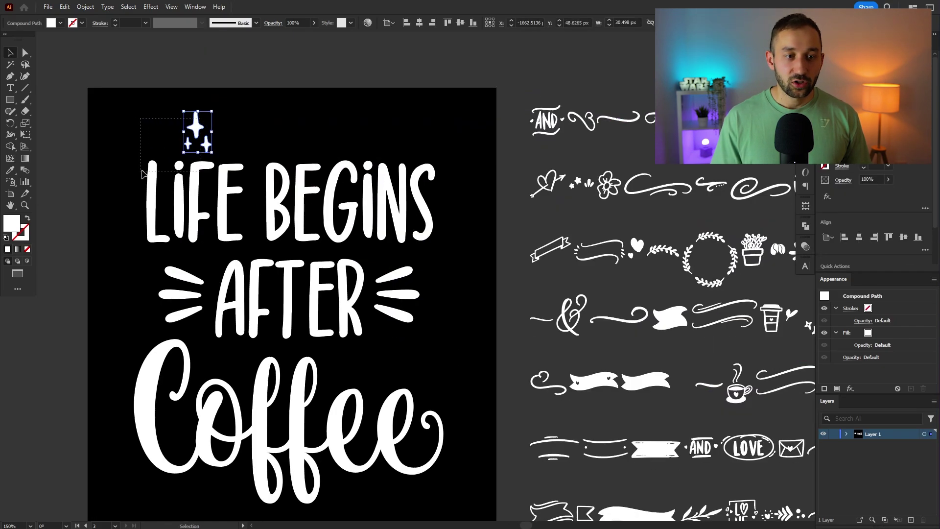
pyautogui.moveTo(196, 130); pyautogui.dragTo(451, 206)
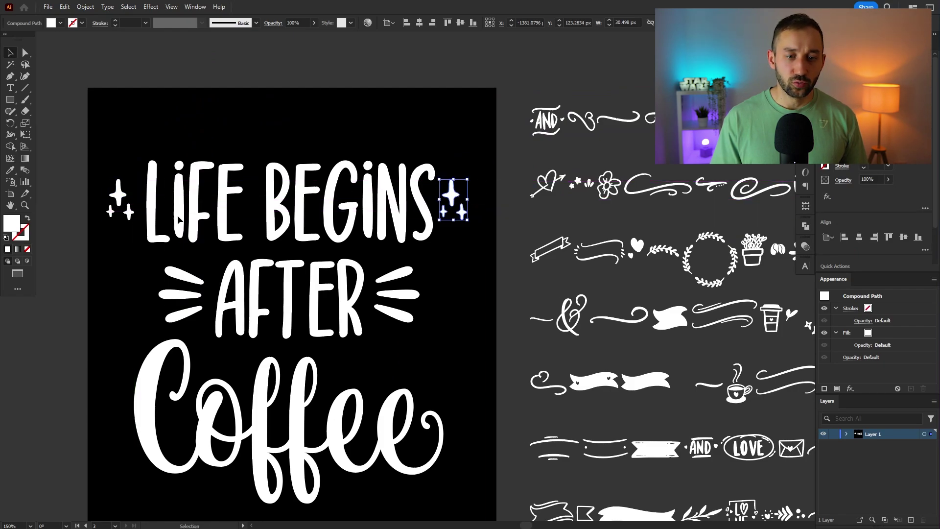
pyautogui.moveTo(472, 173); pyautogui.dragTo(441, 228)
pyautogui.click(510, 342)
pyautogui.scroll(-1, 509, 341)
pyautogui.scroll(1, 494, 296)
# Reflect the sparkles after "BEGINS" horizontally so they mirror the ones before "LIFE"
pyautogui.click(470, 211)
pyautogui.hotkey('ctrl', '+')
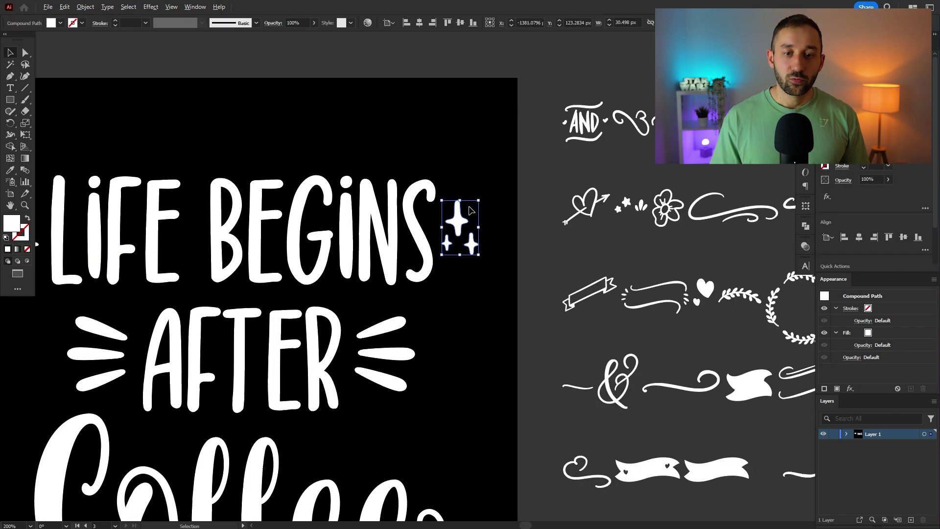
pyautogui.moveTo(416, 273); pyautogui.dragTo(498, 274)
pyautogui.press('o')
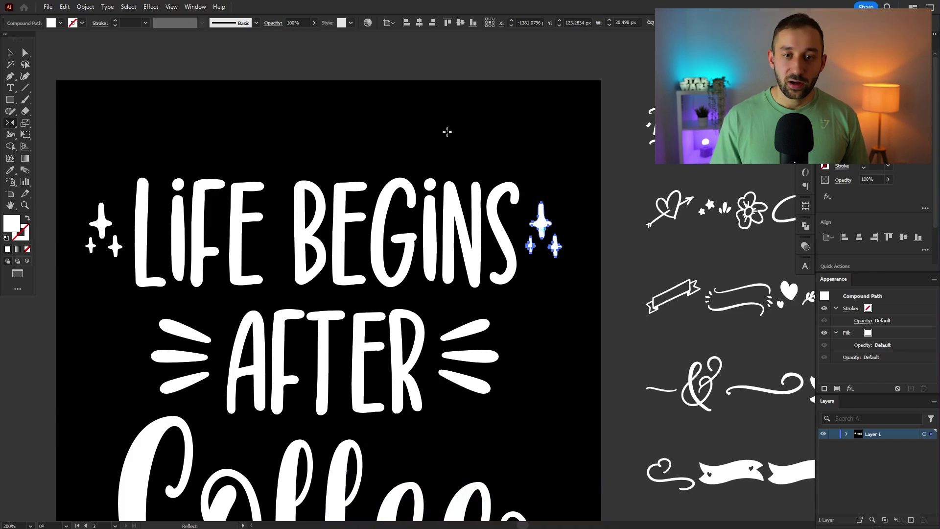
pyautogui.moveTo(472, 116); pyautogui.dragTo(417, 153)
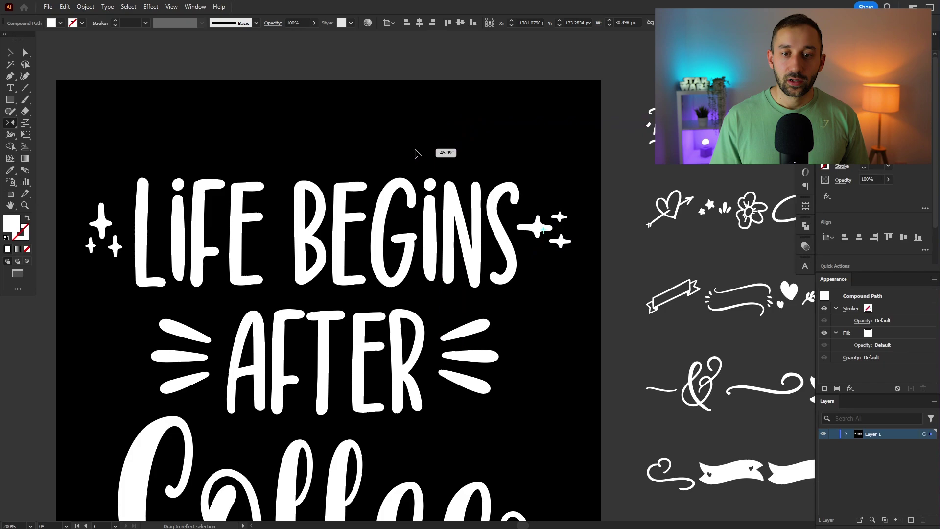
pyautogui.moveTo(399, 191); pyautogui.dragTo(428, 301)
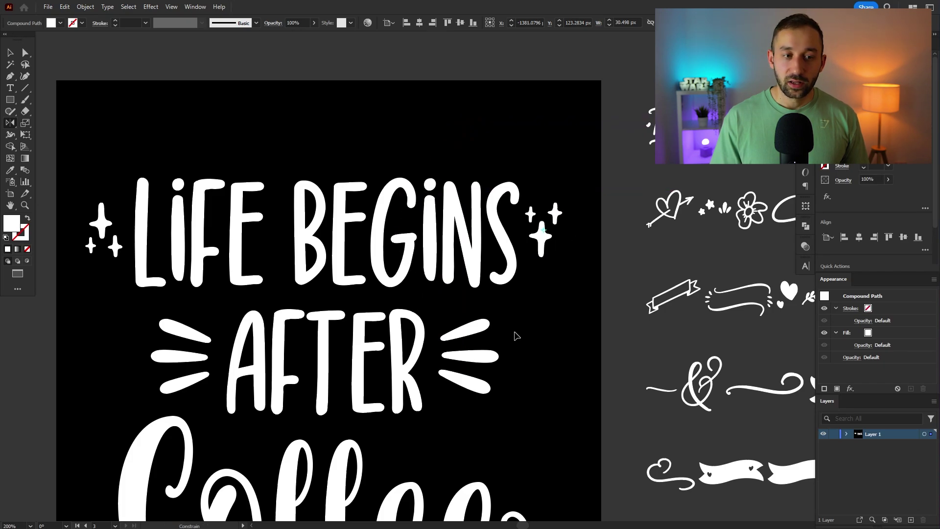
pyautogui.moveTo(549, 335); pyautogui.dragTo(103, 116)
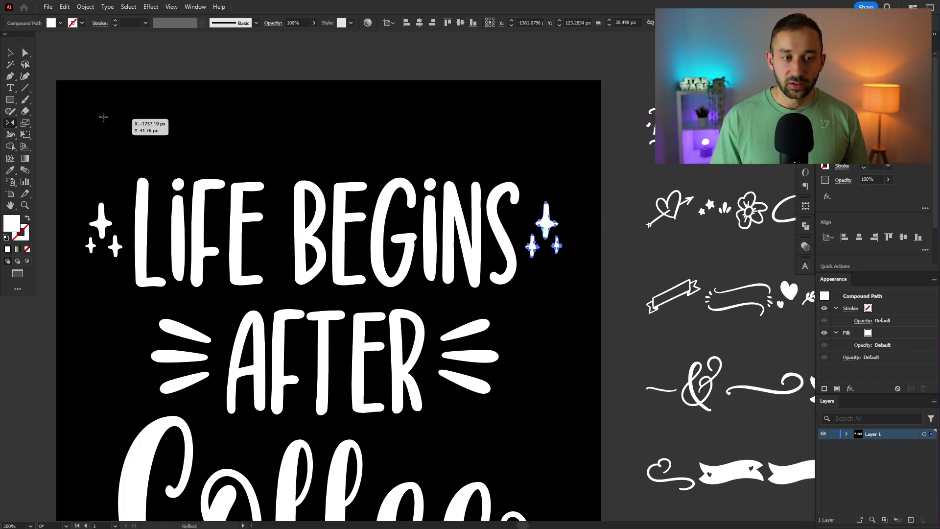
pyautogui.click(576, 317)
pyautogui.scroll(-3, 562, 252)
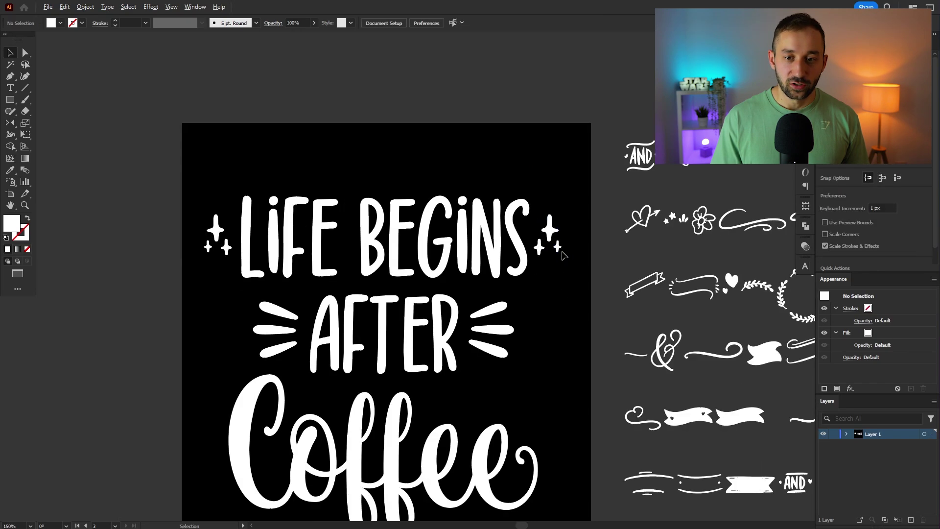
# Move the looped swirl ornament from the sheet's first row above "LIFE BEGINS" and rotate it 180°
pyautogui.scroll(1, 588, 281)
pyautogui.moveTo(602, 296); pyautogui.dragTo(474, 260)
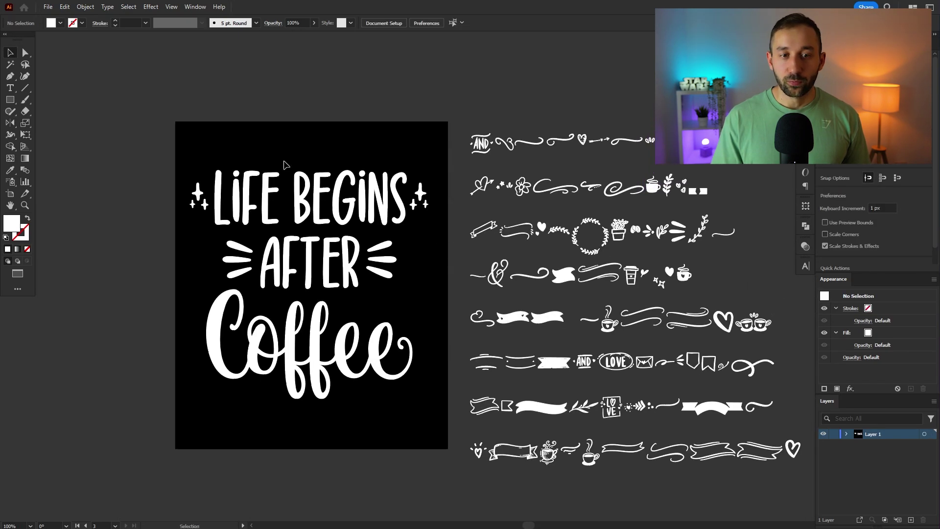
pyautogui.scroll(3, 311, 421)
pyautogui.scroll(-3, 311, 421)
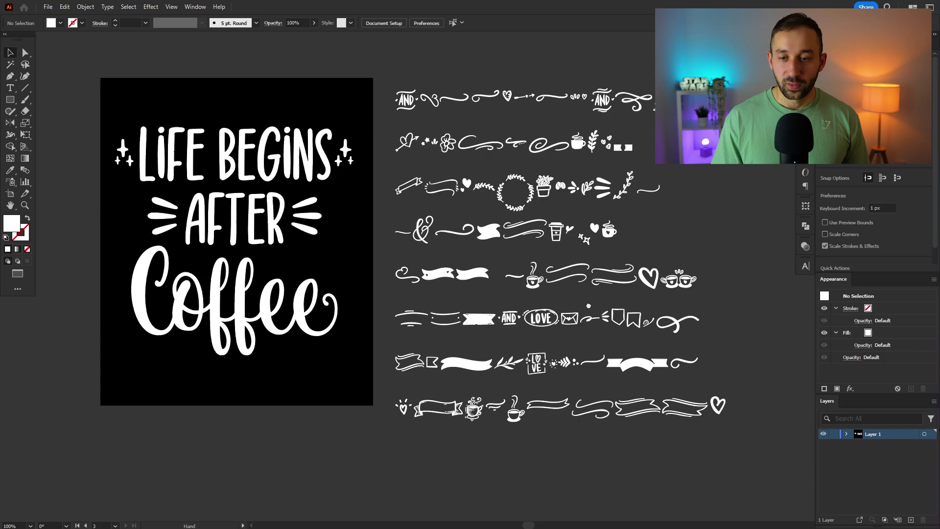
pyautogui.scroll(2, 596, 393)
pyautogui.moveTo(444, 157); pyautogui.dragTo(465, 483)
pyautogui.moveTo(648, 240); pyautogui.dragTo(593, 294)
pyautogui.scroll(2, 605, 164)
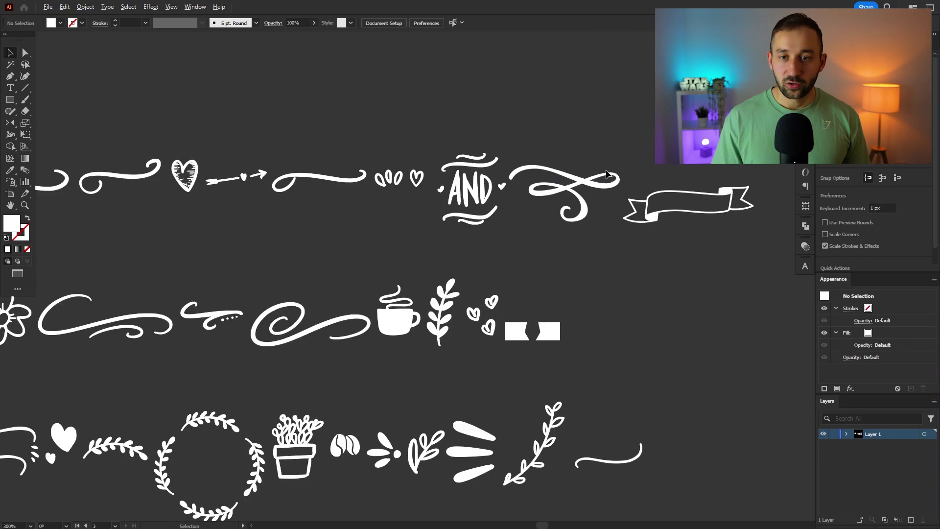
pyautogui.click(593, 200)
pyautogui.moveTo(580, 186); pyautogui.dragTo(304, 223)
pyautogui.scroll(-4, 568, 234)
pyautogui.moveTo(288, 262); pyautogui.dragTo(207, 254)
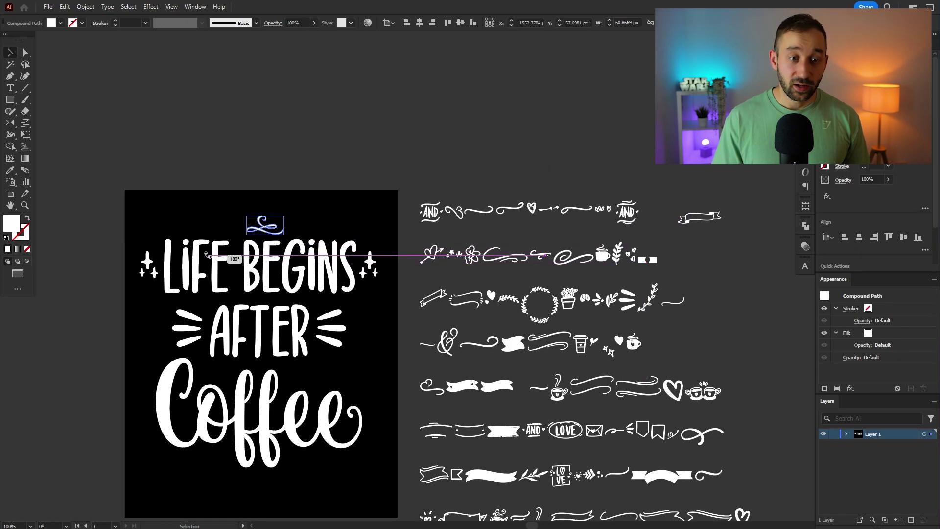
# Enlarge the looped swirl to about 120 px wide and duplicate it straight down beneath "Coffee"
pyautogui.moveTo(265, 215); pyautogui.dragTo(317, 402)
pyautogui.click(277, 184)
pyautogui.scroll(1, 298, 210)
pyautogui.scroll(-1, 334, 120)
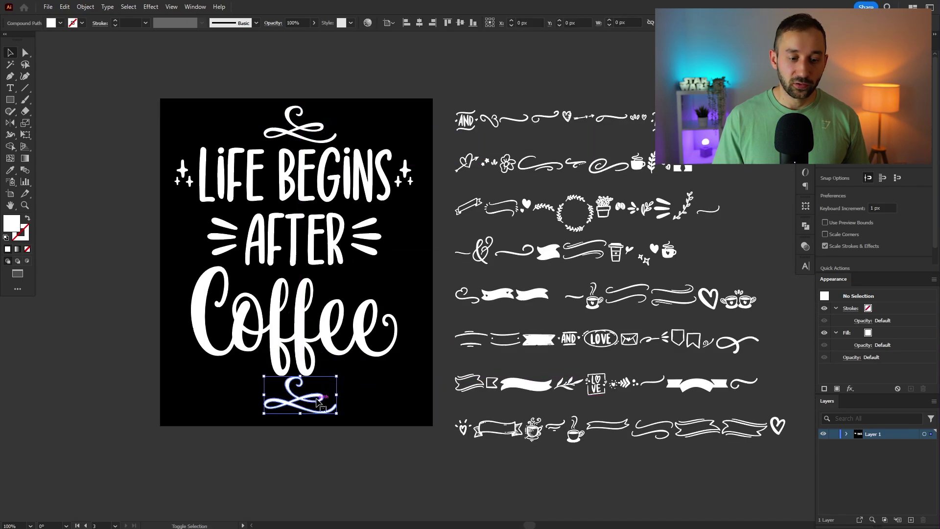
pyautogui.scroll(1, 288, 461)
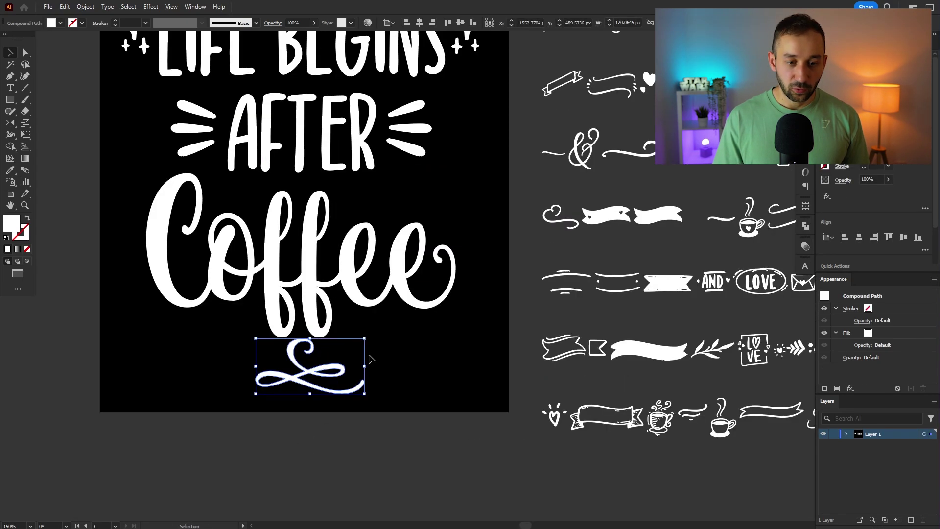
# Rotate the swirl beneath "Coffee" 180° so that its curl points downward, and undo the small shift made after it
pyautogui.moveTo(368, 338); pyautogui.dragTo(221, 433)
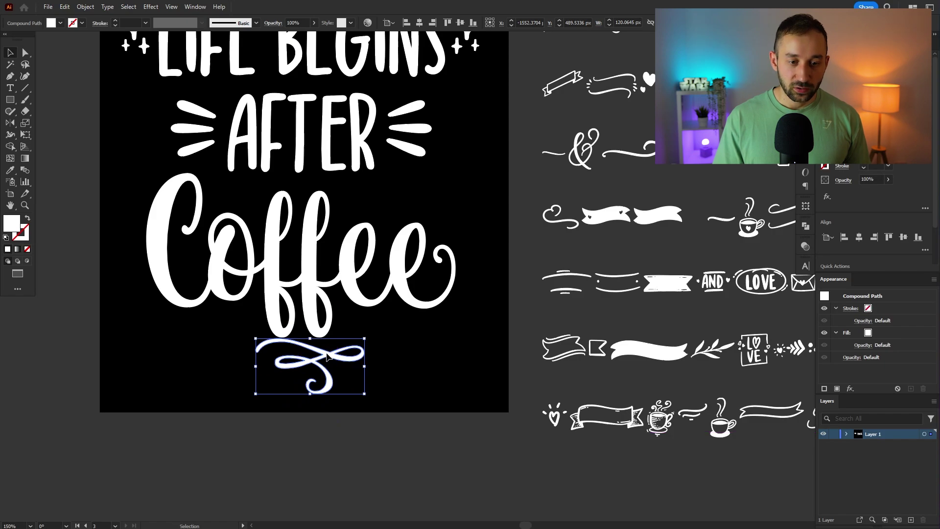
pyautogui.moveTo(327, 357)
pyautogui.mouseDown()
pyautogui.moveTo(317, 362)
pyautogui.moveTo(348, 355)
pyautogui.moveTo(338, 371)
pyautogui.moveTo(329, 357)
pyautogui.mouseUp()
pyautogui.hotkey('ctrl', 'z')
pyautogui.click(350, 354)
pyautogui.click(442, 344)
pyautogui.scroll(-3, 443, 345)
pyautogui.scroll(3, 428, 346)
pyautogui.scroll(-1, 425, 346)
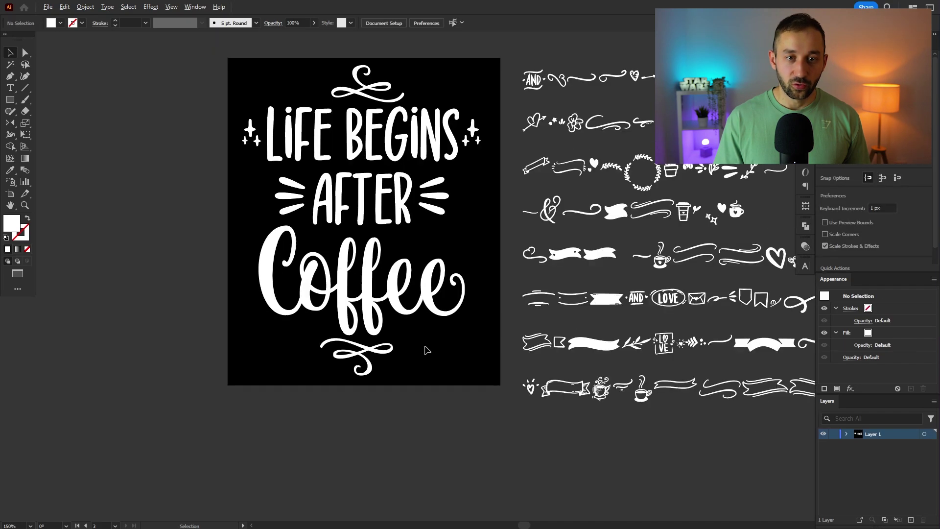
# Align the upper swirl to the horizontal center of the artboard
pyautogui.click(376, 85)
pyautogui.scroll(2, 421, 64)
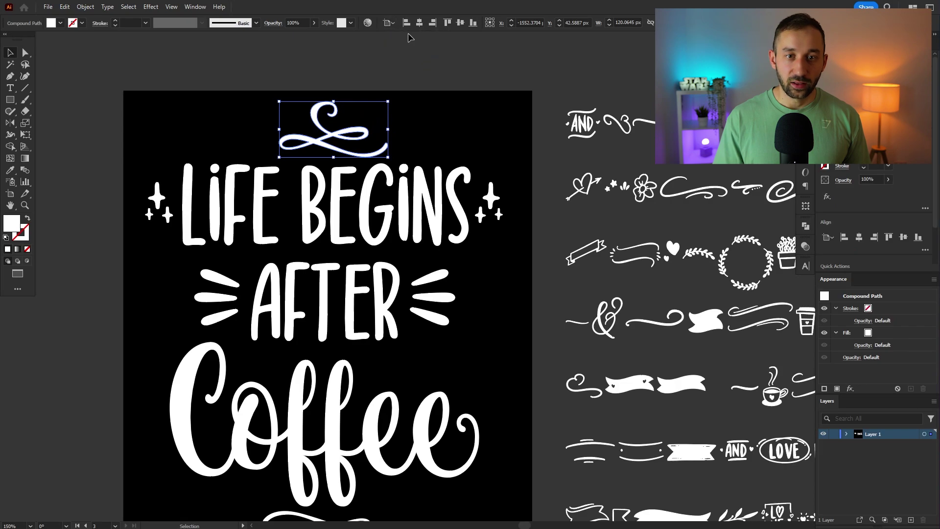
pyautogui.click(418, 23)
# Show the rulers and place a vertical guide through the center of the upper swirl
pyautogui.hotkey('ctrl', 'r')
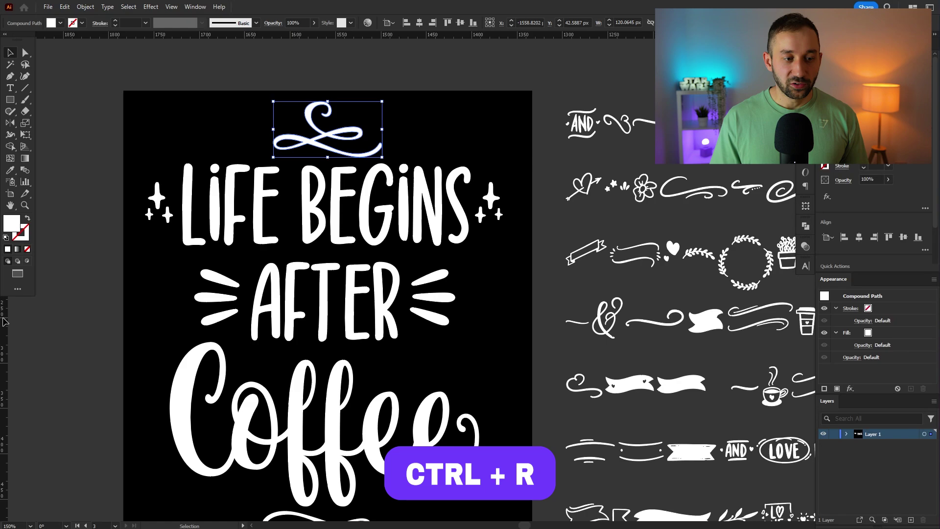
pyautogui.moveTo(230, 255); pyautogui.dragTo(328, 105)
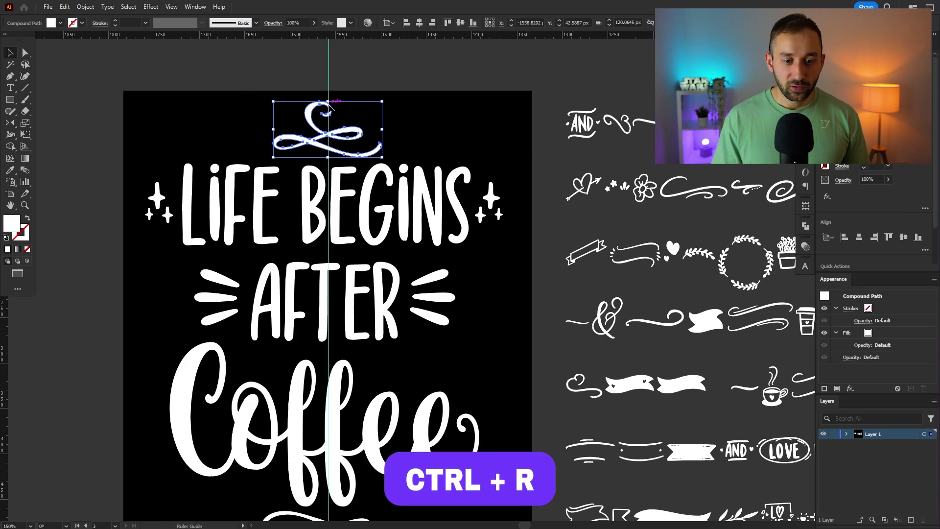
pyautogui.moveTo(405, 354); pyautogui.dragTo(380, 171)
pyautogui.click(395, 348)
pyautogui.scroll(-1, 326, 346)
pyautogui.scroll(-1, 326, 346)
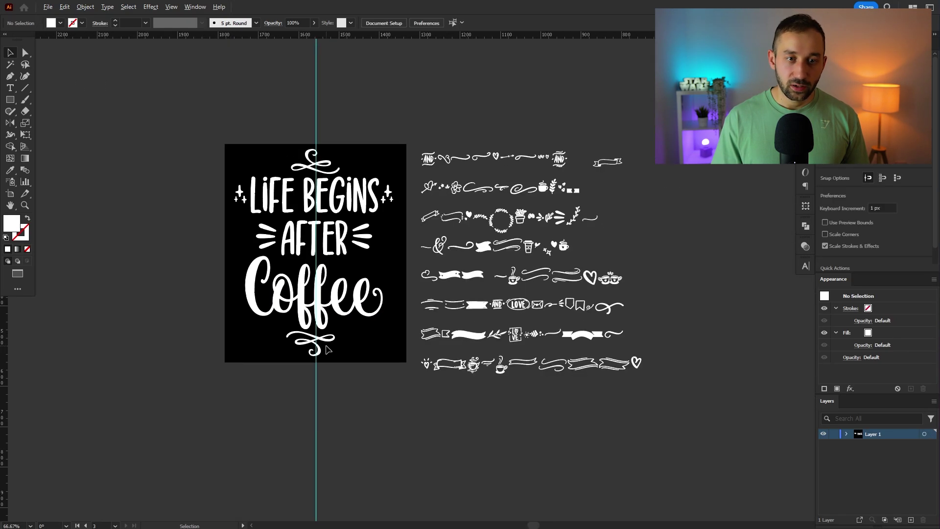
# Shift the lower swirl slightly sideways to center it on the guide, and check the upper swirl against the same guide
pyautogui.scroll(3, 324, 346)
pyautogui.moveTo(319, 326); pyautogui.dragTo(332, 324)
pyautogui.click(424, 353)
pyautogui.scroll(-2, 492, 370)
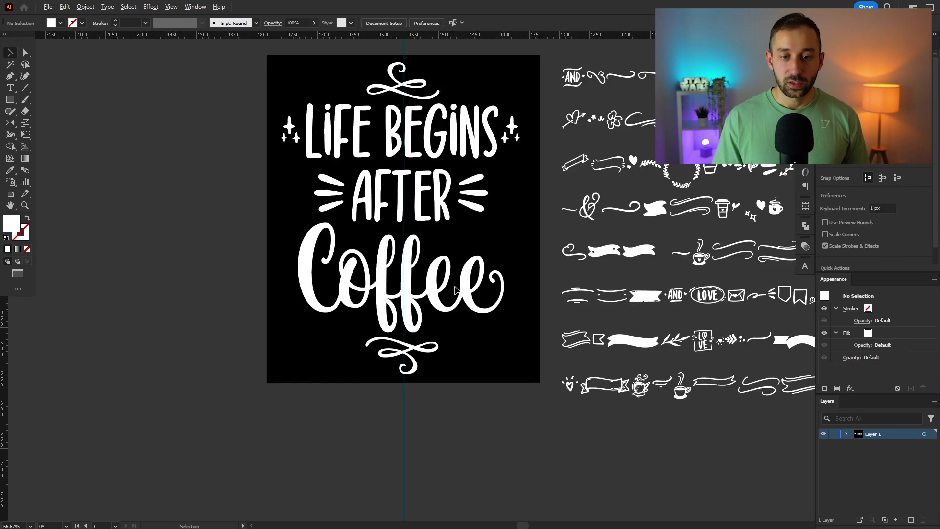
pyautogui.scroll(1, 454, 287)
pyautogui.moveTo(439, 161); pyautogui.dragTo(426, 339)
pyautogui.scroll(1, 391, 191)
pyautogui.click(402, 195)
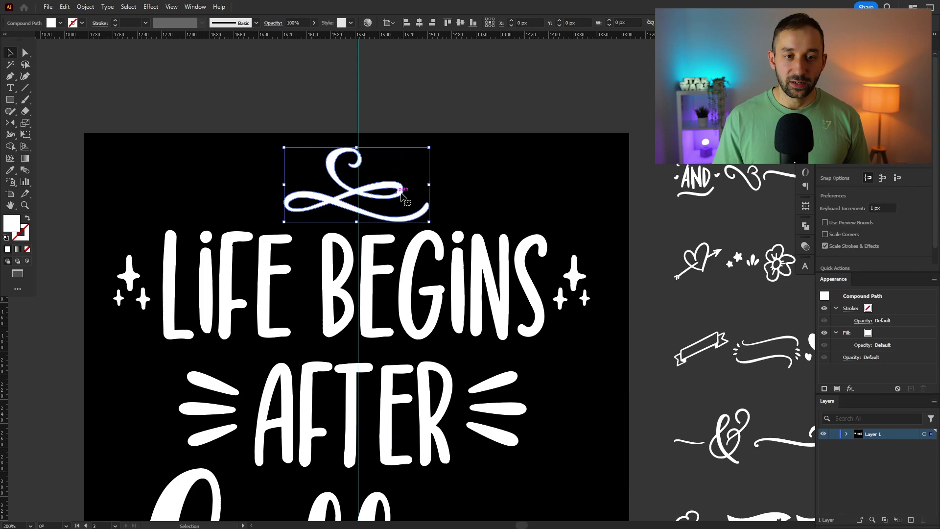
pyautogui.click(456, 181)
# Try the long open-curled flourish as decoration above the "ee" of "Coffee", adjusting its position slightly
pyautogui.scroll(-1, 455, 180)
pyautogui.moveTo(805, 339)
pyautogui.mouseDown()
pyautogui.moveTo(467, 214)
pyautogui.moveTo(488, 210)
pyautogui.moveTo(471, 309)
pyautogui.moveTo(582, 261)
pyautogui.mouseUp()
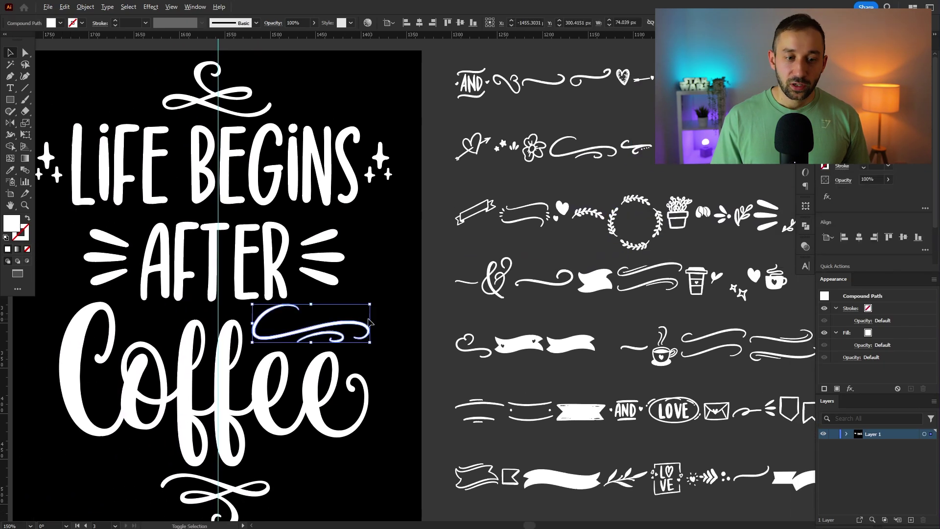
pyautogui.moveTo(372, 321); pyautogui.dragTo(378, 327)
pyautogui.scroll(-4, 402, 312)
pyautogui.scroll(-1, 478, 460)
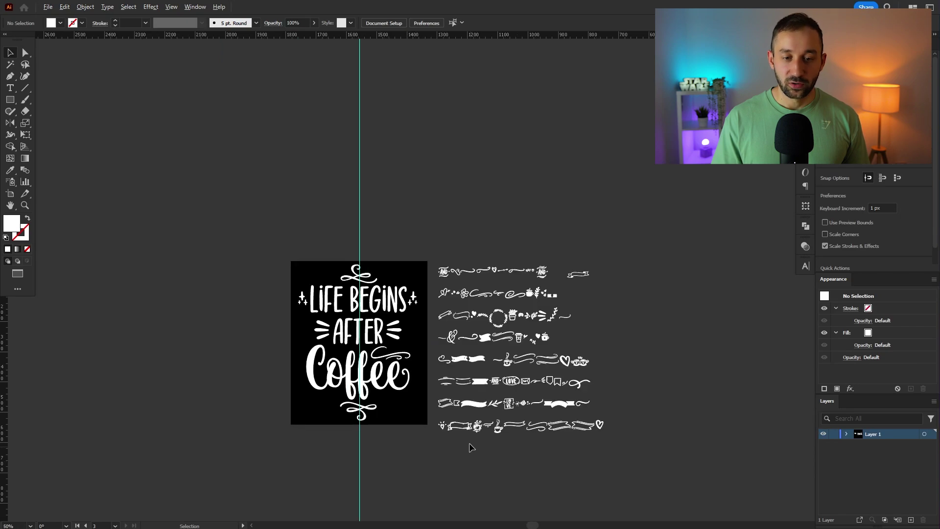
pyautogui.scroll(2, 415, 378)
pyautogui.scroll(3, 415, 378)
pyautogui.moveTo(370, 318); pyautogui.dragTo(373, 311)
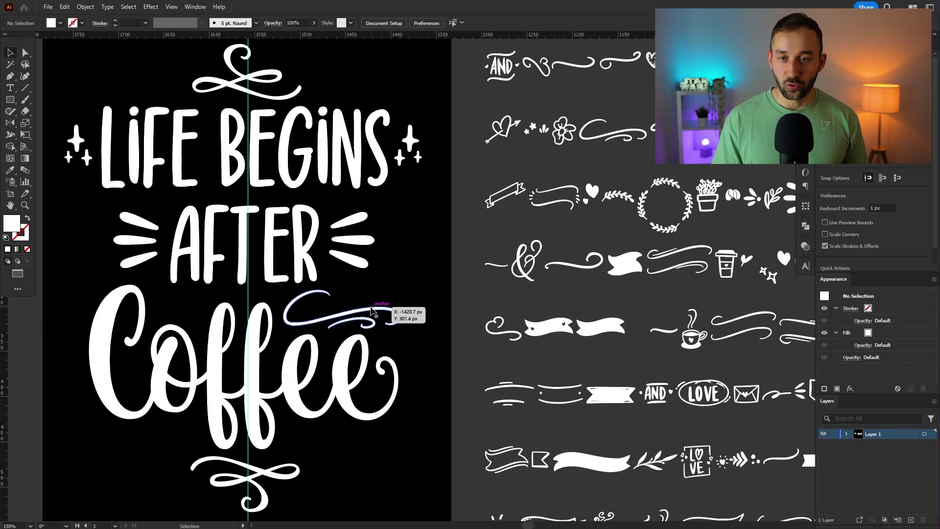
pyautogui.moveTo(457, 283); pyautogui.dragTo(412, 297)
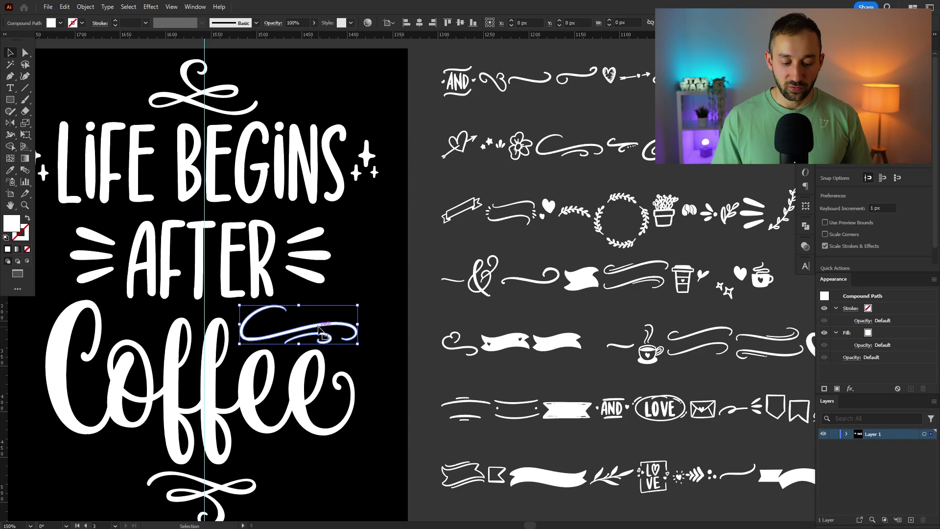
# Replace the flourish above the "ee" of "Coffee" with the spiral-ended swirl from the ornament sheet
pyautogui.moveTo(320, 330); pyautogui.dragTo(279, 345)
pyautogui.moveTo(535, 322); pyautogui.dragTo(351, 294)
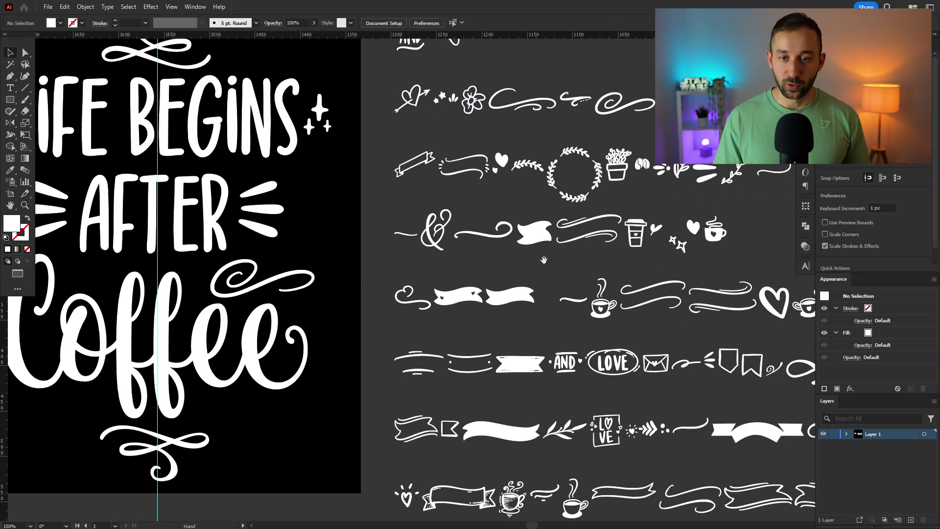
pyautogui.moveTo(598, 263); pyautogui.dragTo(548, 270)
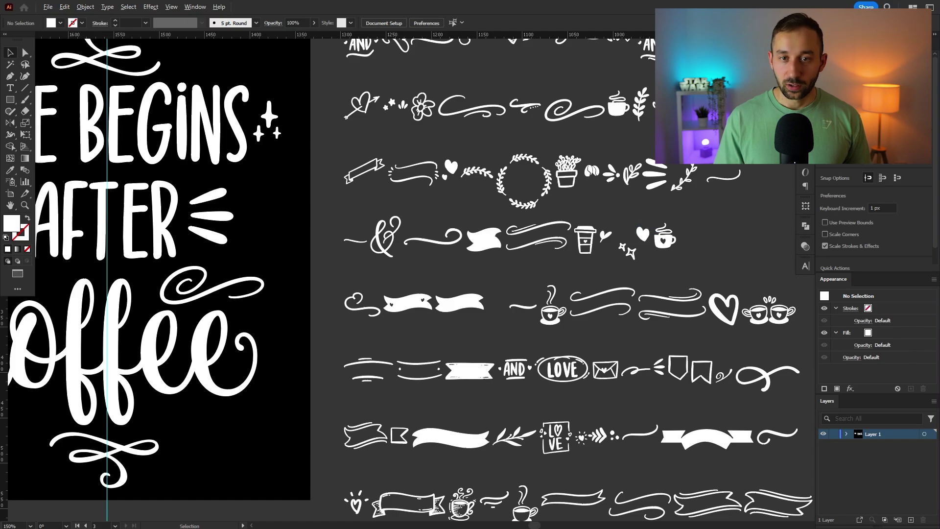
# Copy the solid steaming coffee cup from the second row of ornaments and paste it onto the artboard
pyautogui.scroll(-1, 681, 105)
pyautogui.scroll(3, 632, 93)
pyautogui.click(641, 142)
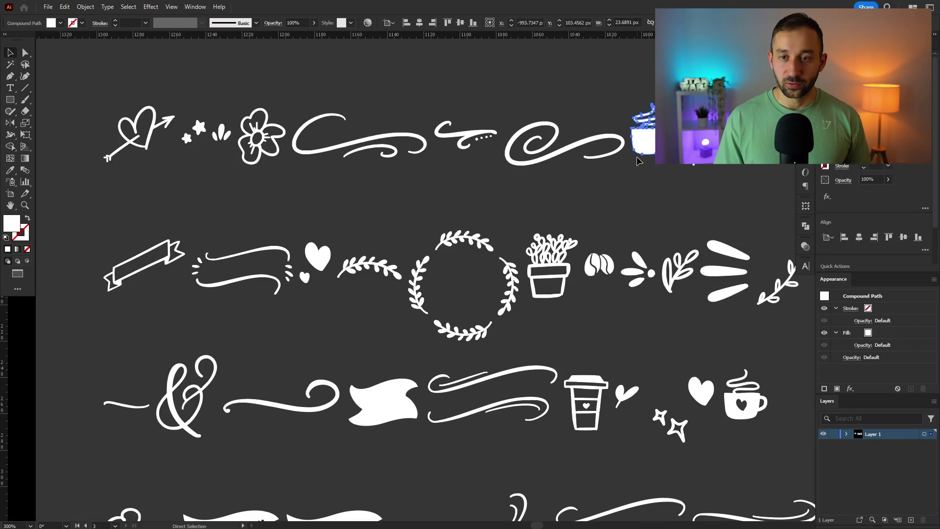
pyautogui.scroll(-3, 638, 161)
pyautogui.scroll(4, 221, 100)
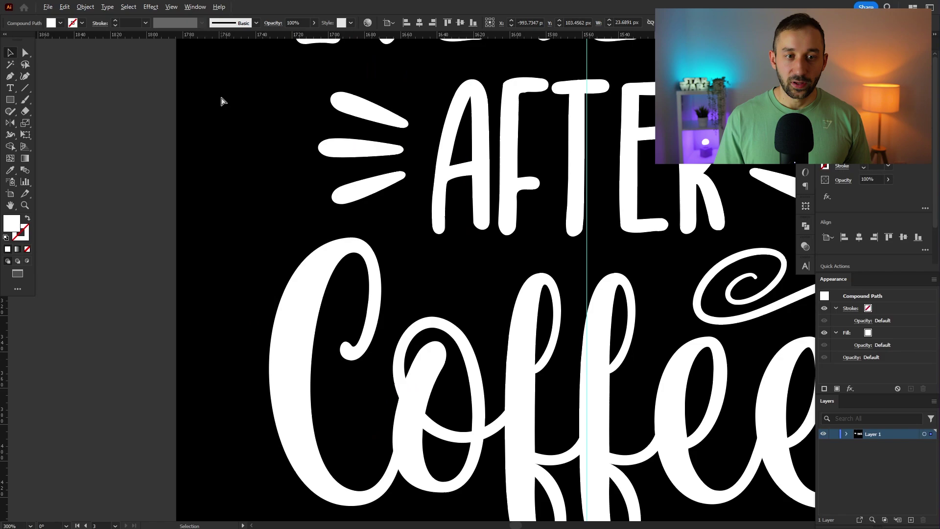
pyautogui.hotkey('ctrl', 'v')
pyautogui.hotkey('ctrl', 'shift', 'a')
pyautogui.scroll(-5, 463, 286)
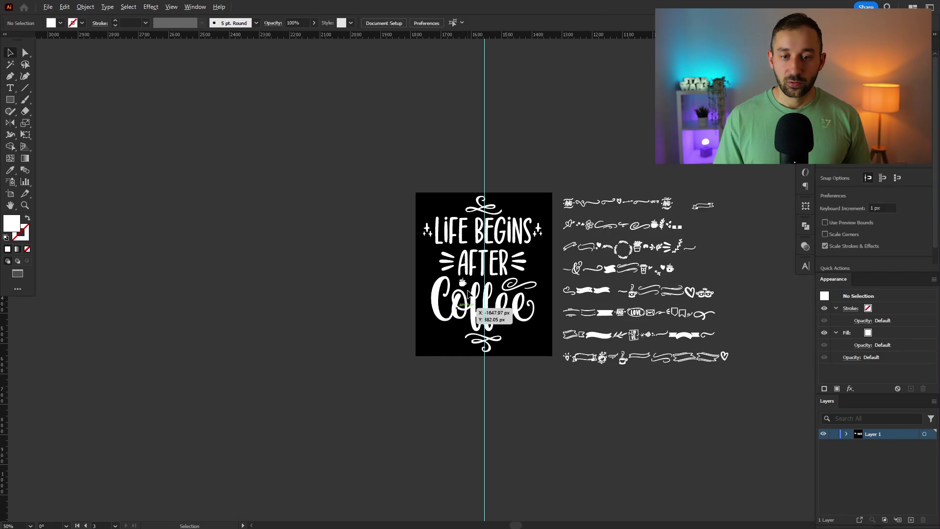
# Move the pasted cup to the left of the upper swirl, above "LiFE", and enlarge it to about 39 px wide
pyautogui.scroll(4, 467, 290)
pyautogui.scroll(-2, 659, 285)
pyautogui.moveTo(719, 253); pyautogui.dragTo(558, 290)
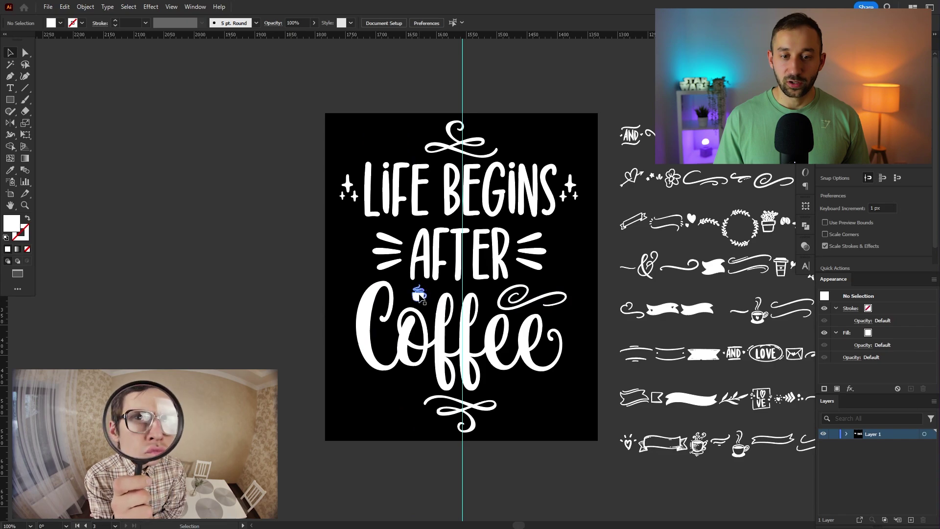
pyautogui.scroll(2, 420, 293)
pyautogui.moveTo(418, 296); pyautogui.dragTo(339, 242)
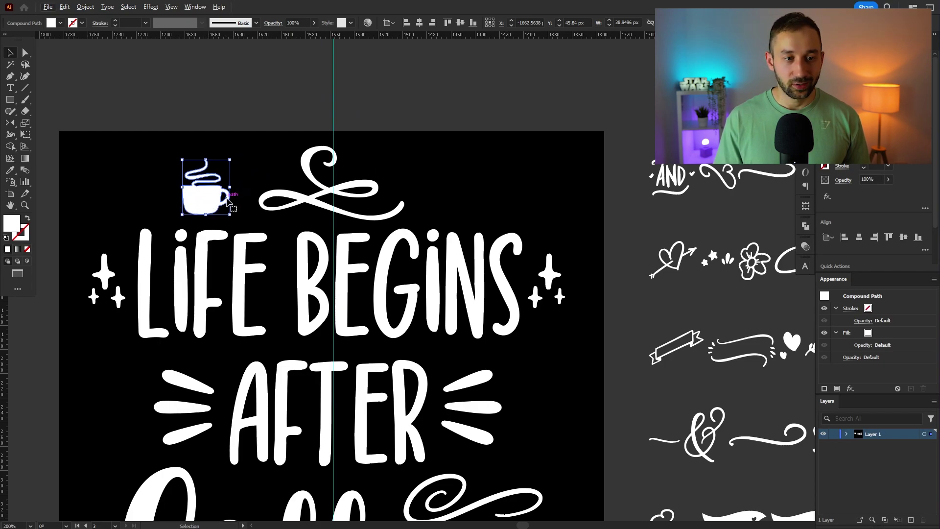
# Place a mirrored copy of the cup on the other side of the upper swirl and adjust both cups' spacing from it
pyautogui.moveTo(200, 206); pyautogui.dragTo(478, 206)
pyautogui.press('o')
pyautogui.moveTo(551, 154); pyautogui.dragTo(235, 142)
pyautogui.press('v')
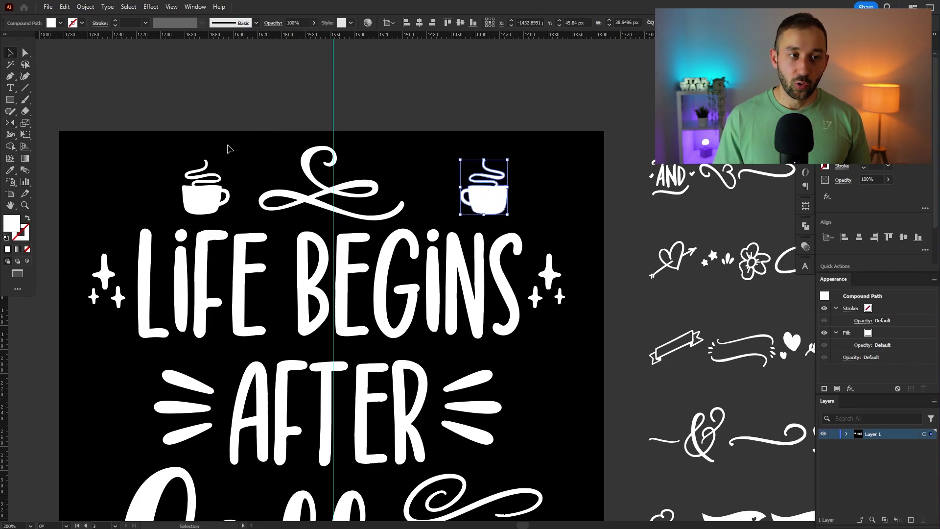
pyautogui.moveTo(473, 201); pyautogui.dragTo(464, 201)
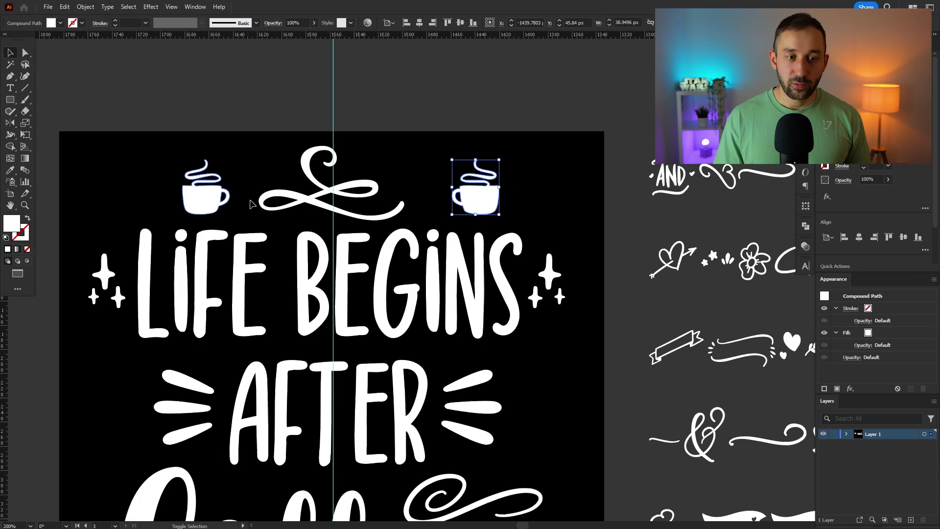
pyautogui.moveTo(211, 196); pyautogui.dragTo(204, 197)
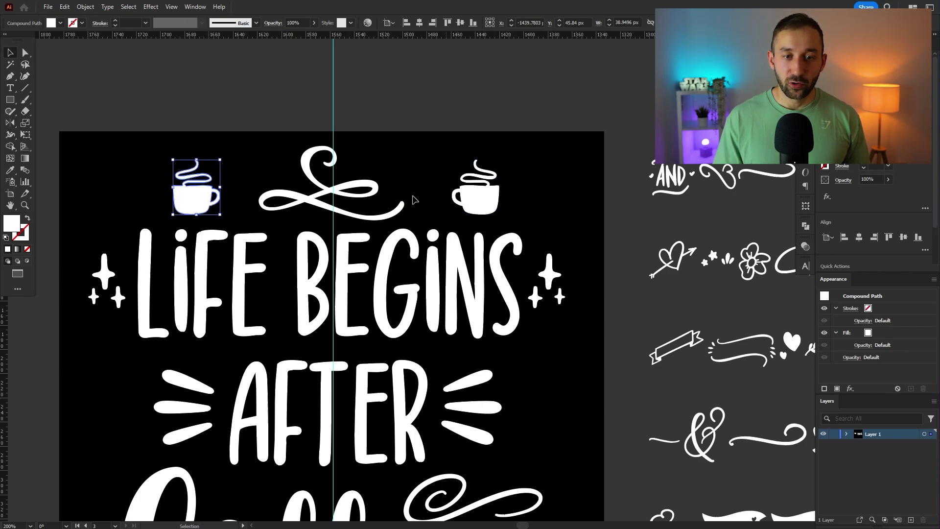
# Group the two coffee cups and align the group to the horizontal center of the artboard
pyautogui.keyDown('shift'); pyautogui.click(487, 194); pyautogui.keyUp('shift')
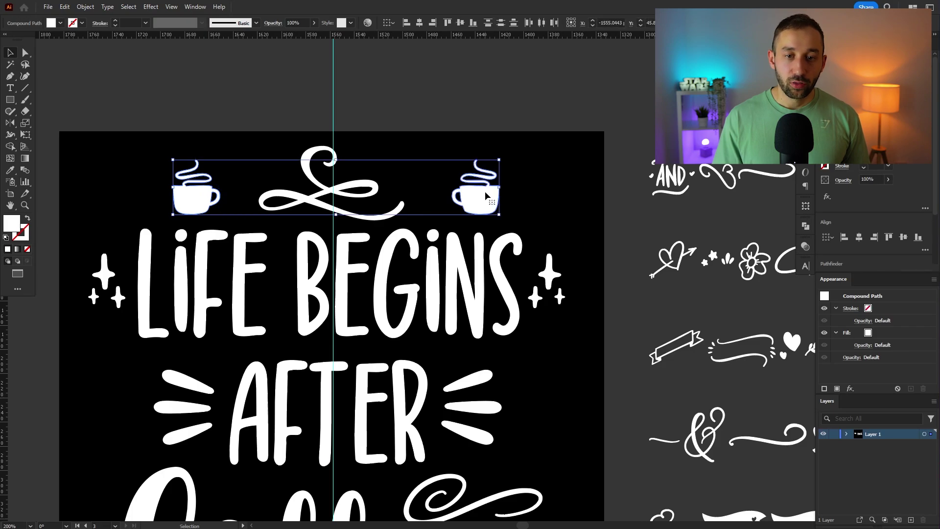
pyautogui.hotkey('ctrl', 'g')
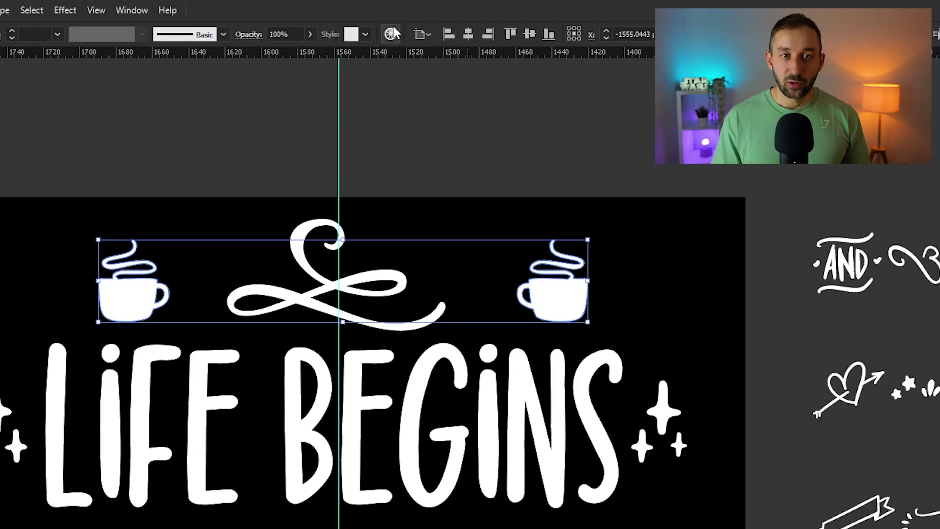
pyautogui.click(428, 33)
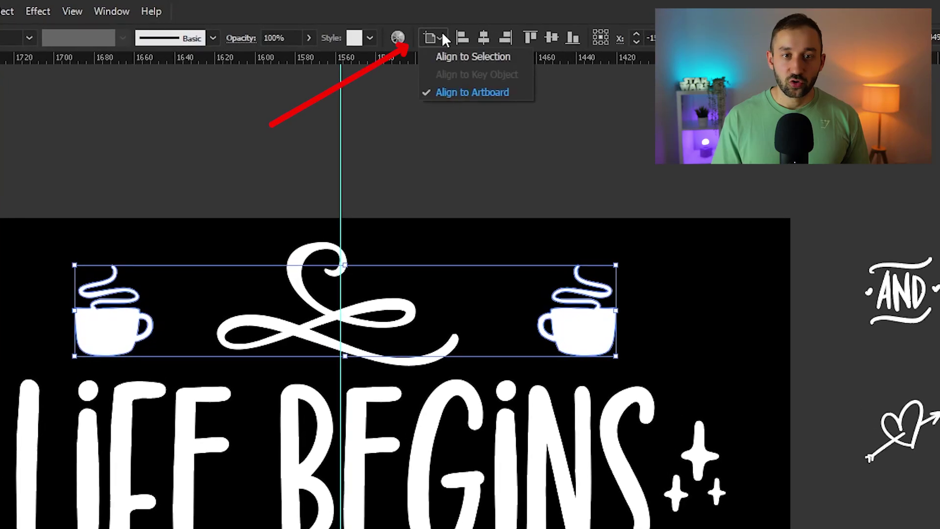
pyautogui.click(472, 93)
pyautogui.click(484, 38)
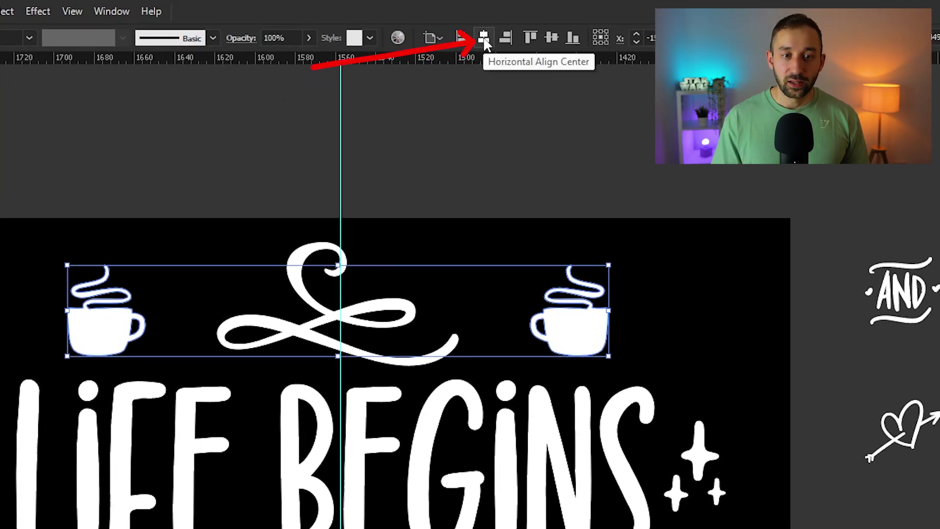
pyautogui.click(511, 139)
pyautogui.hotkey('ctrl', '0')
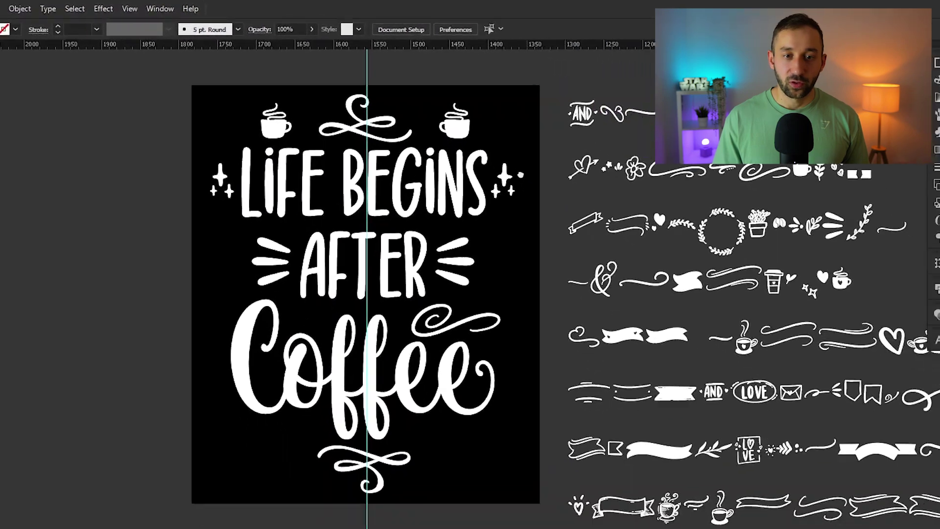
# Place a copy of the leafy branch ornament beneath the "ee" of "Coffee", tilted so that it points outward
pyautogui.moveTo(521, 175); pyautogui.dragTo(320, 188)
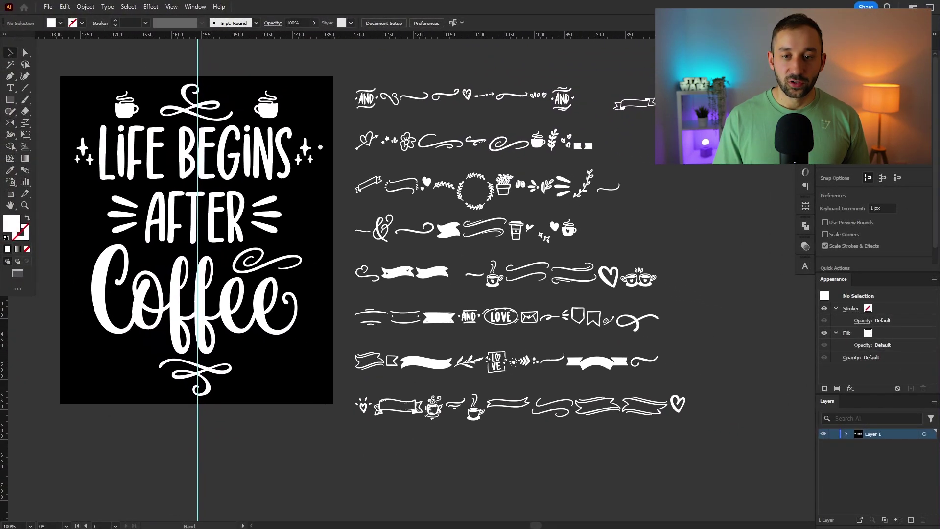
pyautogui.moveTo(320, 147); pyautogui.dragTo(317, 146)
pyautogui.scroll(2, 210, 443)
pyautogui.moveTo(751, 268); pyautogui.dragTo(382, 273)
pyautogui.moveTo(335, 275); pyautogui.dragTo(493, 231)
pyautogui.scroll(1, 407, 227)
pyautogui.click(415, 229)
pyautogui.scroll(2, 422, 230)
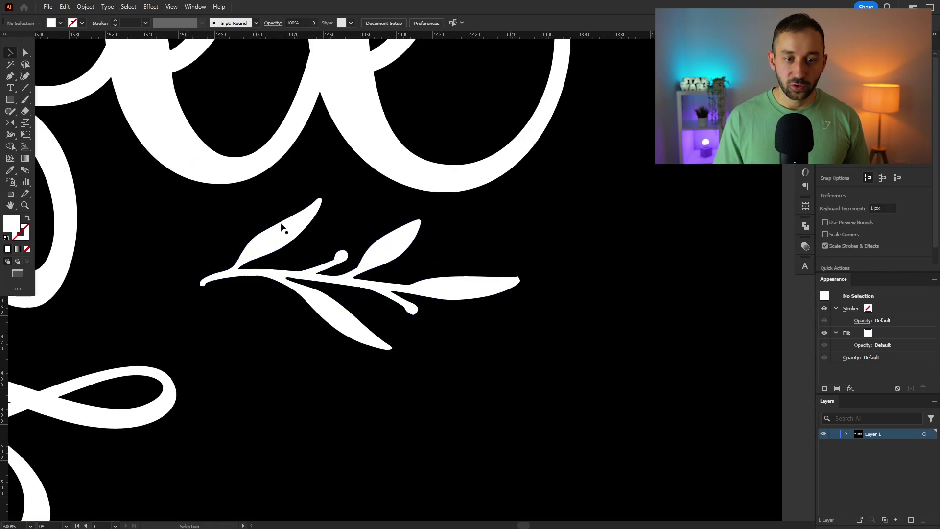
pyautogui.scroll(2, 282, 226)
pyautogui.hscroll(-2, 282, 226)
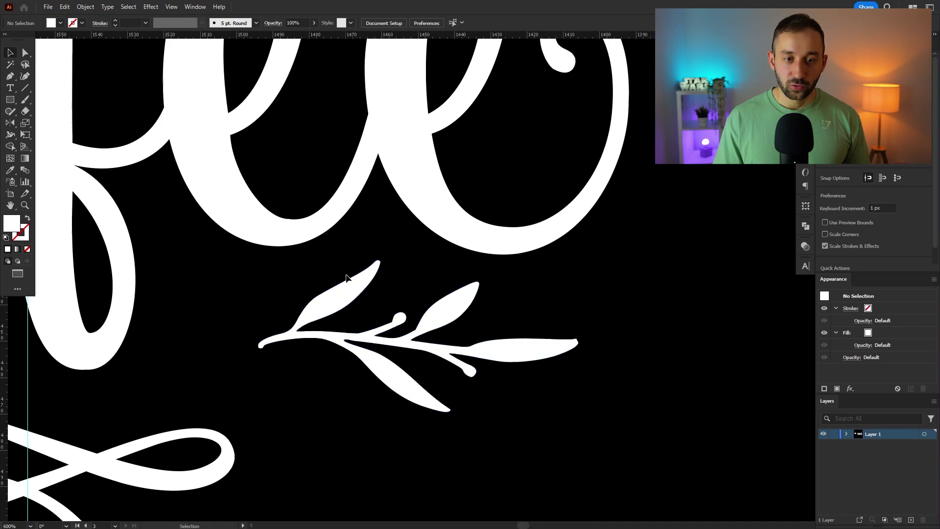
pyautogui.moveTo(367, 188); pyautogui.dragTo(368, 307)
pyautogui.scroll(-4, 408, 373)
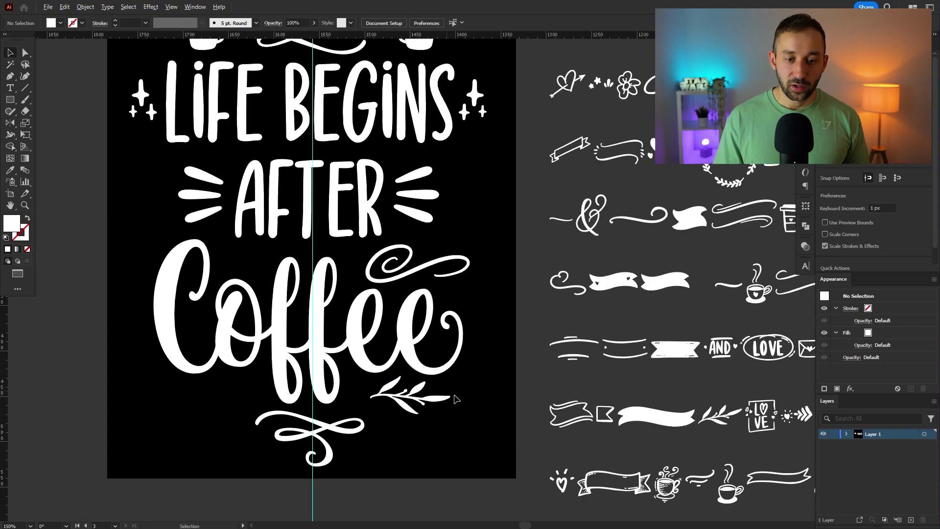
# Duplicate the leafy branch to the opposite side beneath "Coffee" and mirror it so that it points outward
pyautogui.scroll(1, 396, 424)
pyautogui.moveTo(396, 424); pyautogui.dragTo(451, 372)
pyautogui.scroll(1, 529, 377)
pyautogui.hscroll(-3, 491, 367)
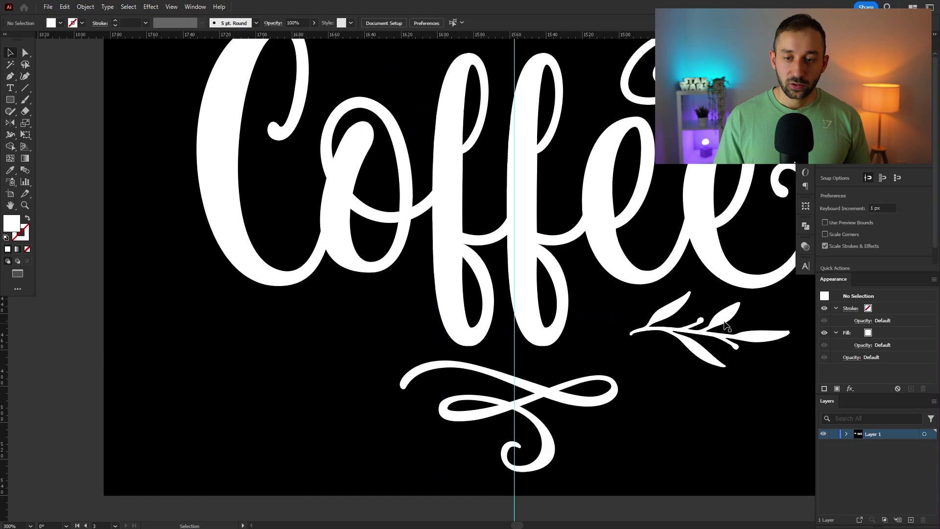
pyautogui.moveTo(723, 320); pyautogui.dragTo(360, 311)
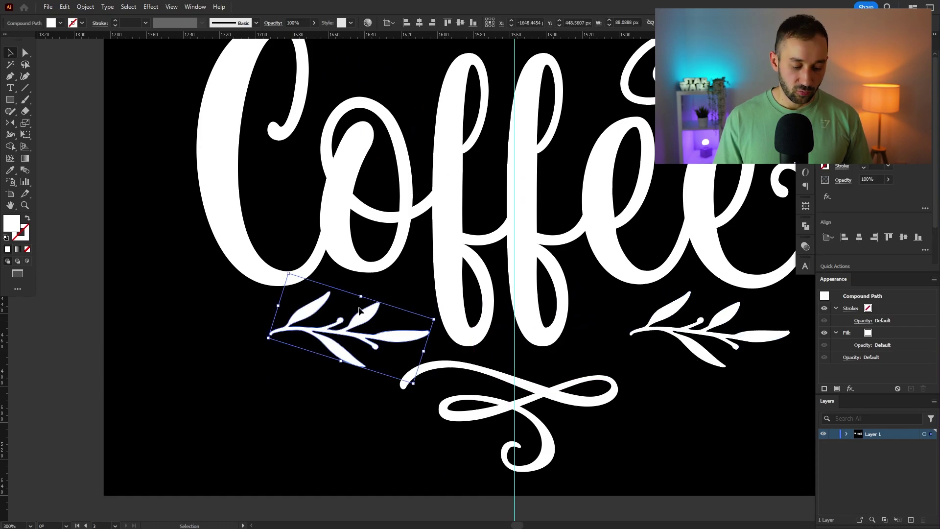
pyautogui.press('o')
pyautogui.moveTo(401, 275); pyautogui.dragTo(235, 284)
pyautogui.press('v')
pyautogui.moveTo(385, 334); pyautogui.dragTo(376, 332)
pyautogui.click(309, 425)
pyautogui.scroll(-4, 315, 425)
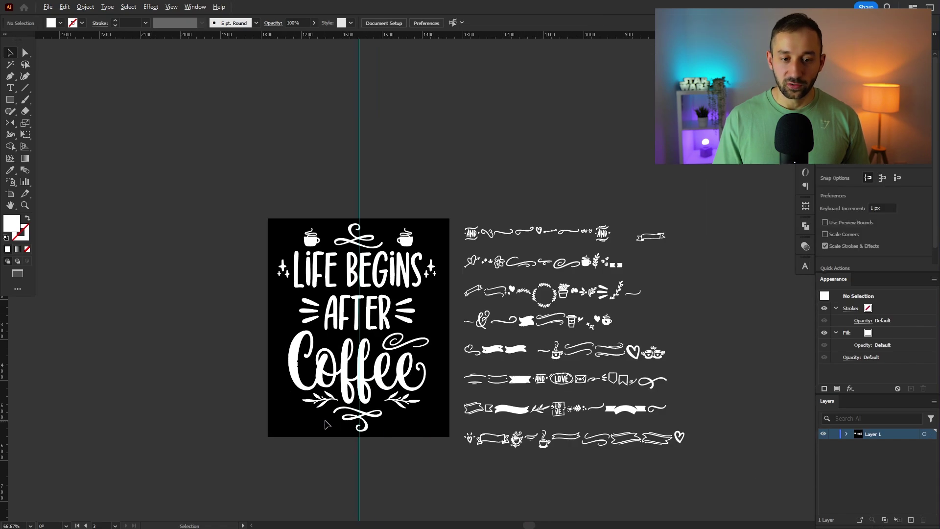
# Group the two leafy branches and align the group to the horizontal center of the artboard
pyautogui.scroll(4, 325, 419)
pyautogui.click(321, 354)
pyautogui.moveTo(527, 355); pyautogui.dragTo(464, 348)
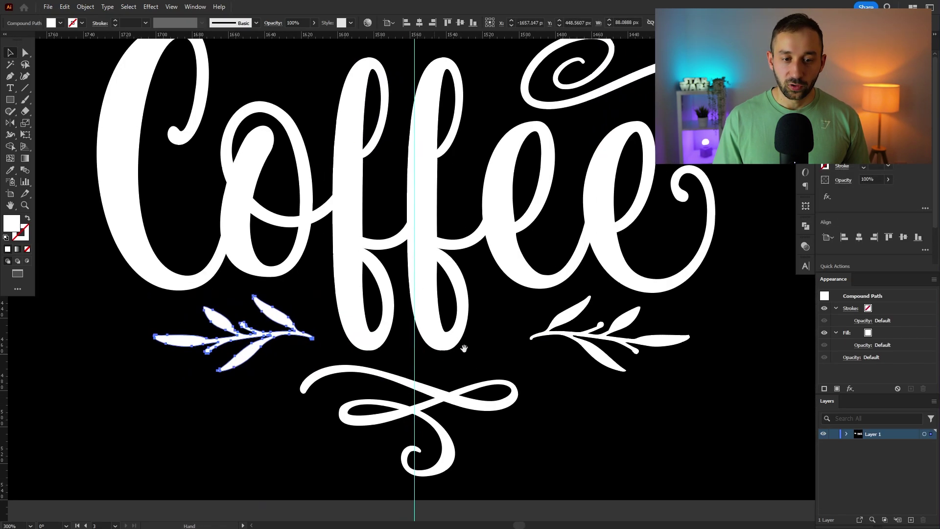
pyautogui.click(562, 336)
pyautogui.keyDown('shift'); pyautogui.click(301, 341); pyautogui.keyUp('shift')
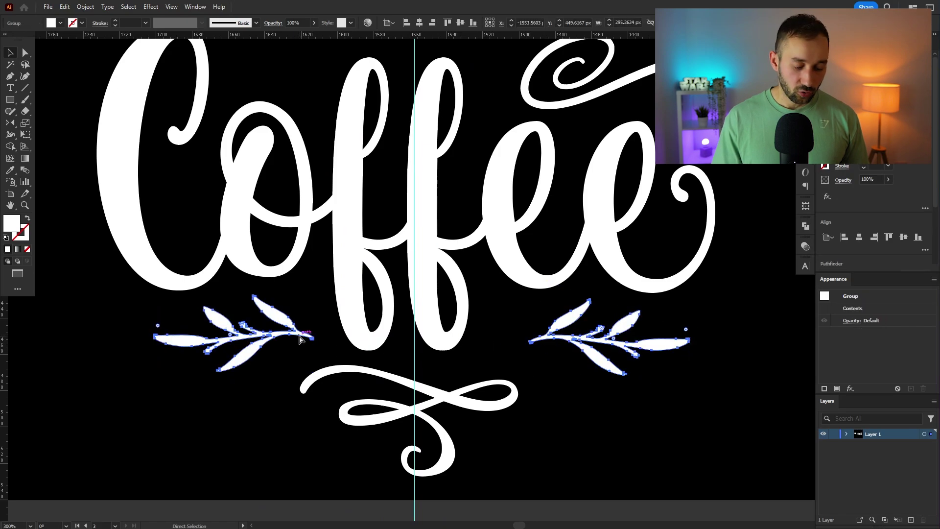
pyautogui.hotkey('ctrl', 'g')
pyautogui.click(422, 22)
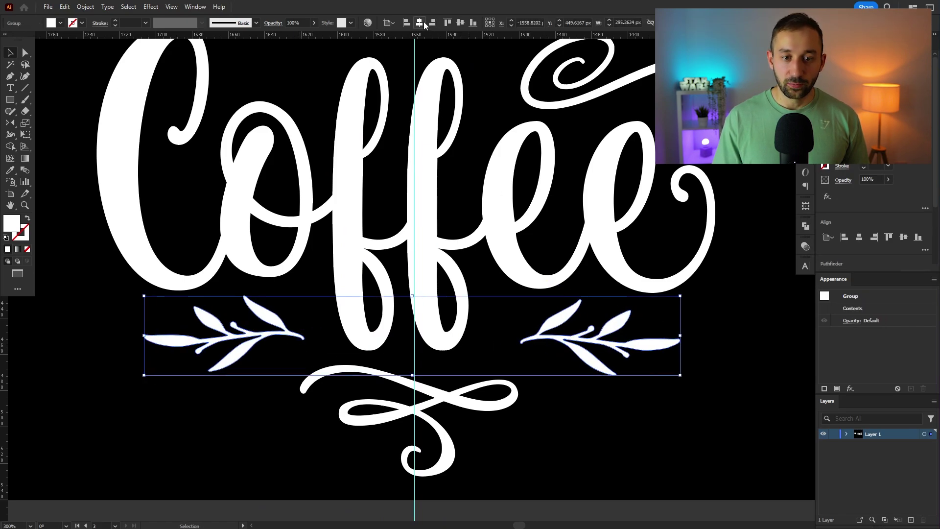
pyautogui.click(659, 418)
pyautogui.scroll(-4, 605, 396)
pyautogui.scroll(1, 626, 390)
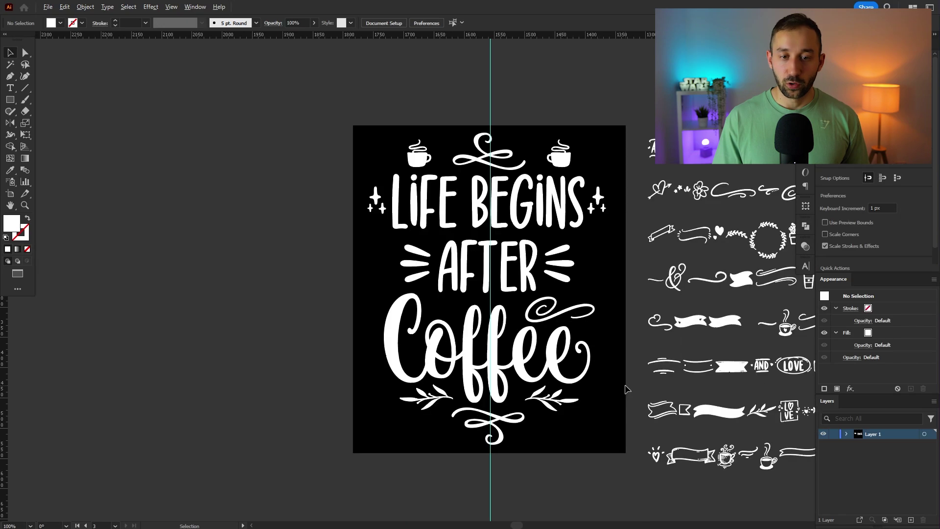
# Look over the composition and move the upper swirl between the two cups down slightly
pyautogui.scroll(1, 625, 386)
pyautogui.scroll(-1, 625, 387)
pyautogui.moveTo(633, 371); pyautogui.dragTo(495, 366)
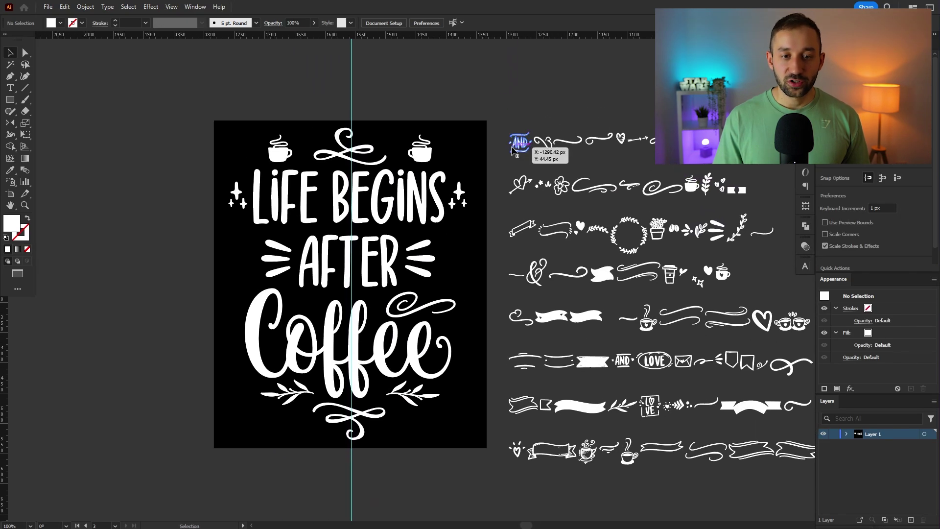
pyautogui.scroll(-1, 439, 225)
pyautogui.scroll(1, 388, 299)
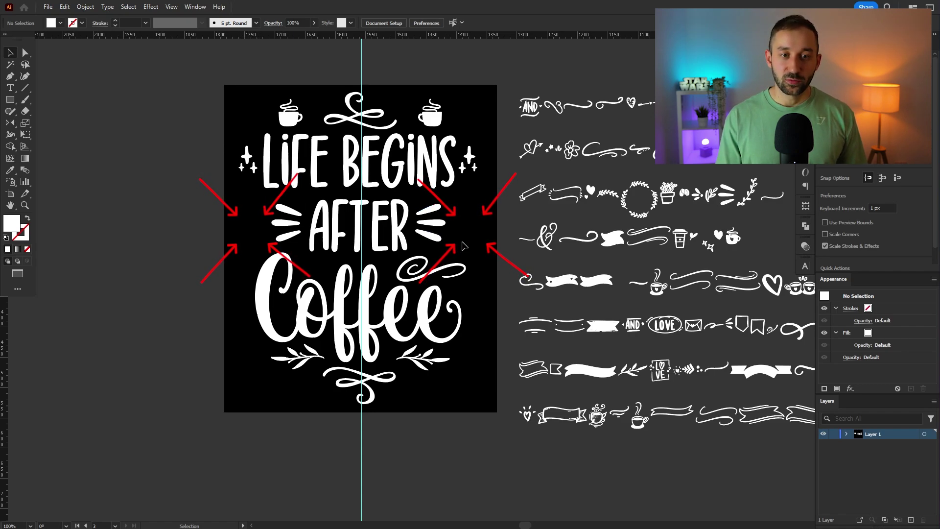
pyautogui.hotkey('ctrl', '+')
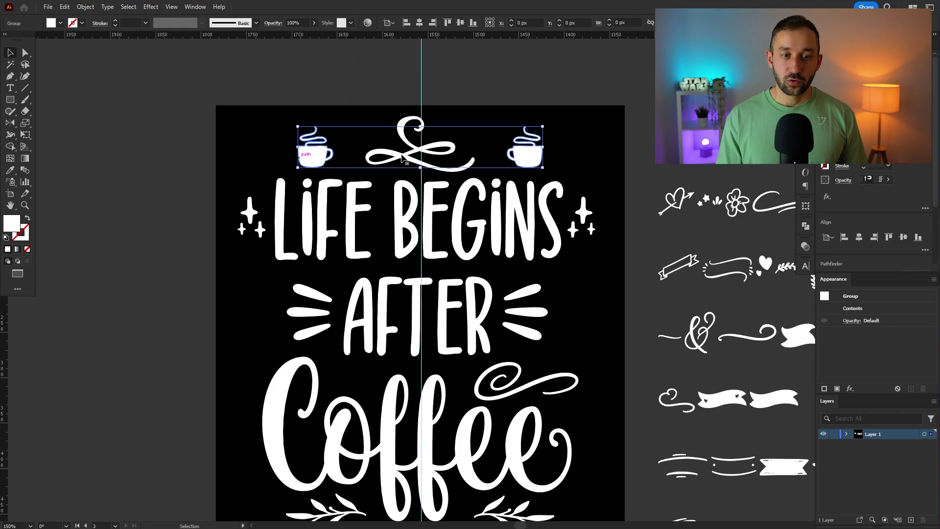
pyautogui.scroll(2, 408, 131)
pyautogui.moveTo(408, 124); pyautogui.dragTo(410, 132)
pyautogui.click(543, 105)
pyautogui.scroll(-3, 542, 106)
# Try a copy of the three-hearts ornament beside "After", under the sparkles, and delete it
pyautogui.moveTo(648, 258); pyautogui.dragTo(577, 196)
pyautogui.scroll(-2, 575, 196)
pyautogui.scroll(2, 554, 194)
pyautogui.scroll(1, 476, 200)
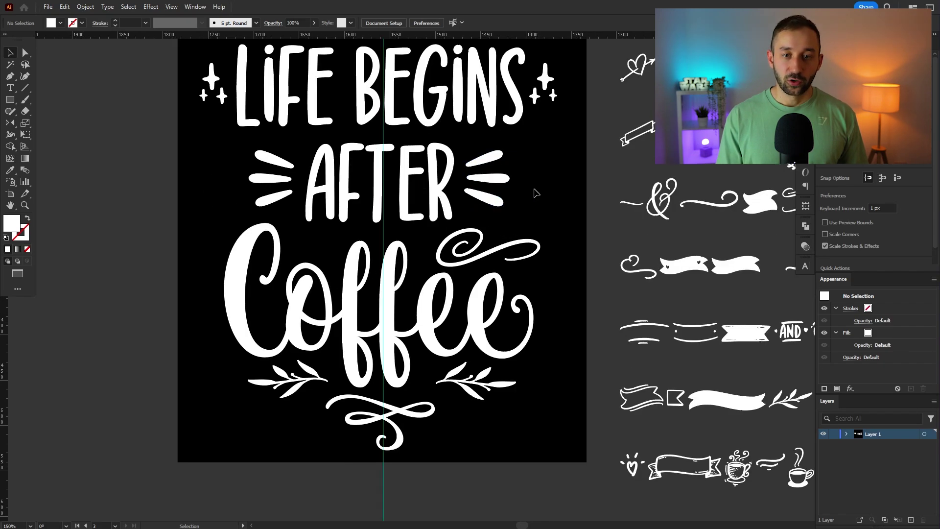
pyautogui.moveTo(666, 266); pyautogui.dragTo(399, 255)
pyautogui.moveTo(684, 133); pyautogui.dragTo(632, 220)
pyautogui.scroll(3, 632, 139)
pyautogui.click(597, 158)
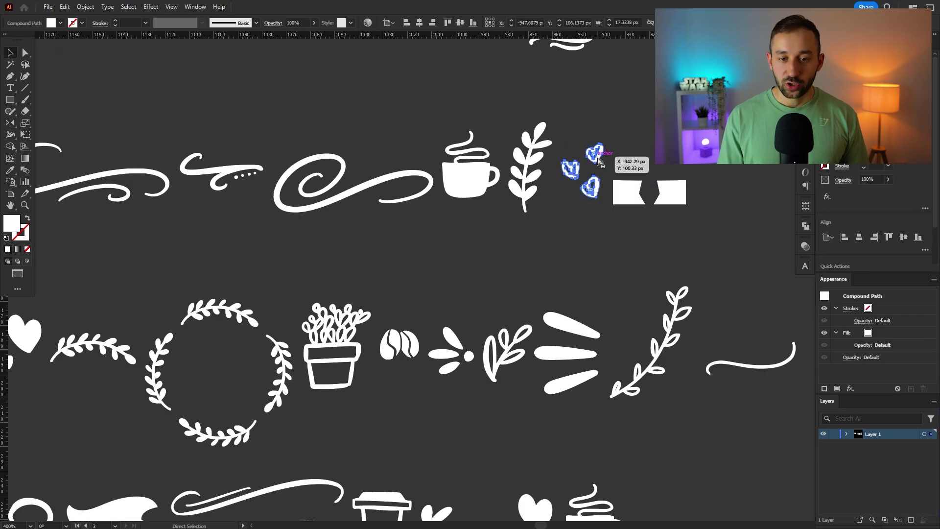
pyautogui.scroll(-3, 597, 161)
pyautogui.moveTo(583, 171); pyautogui.dragTo(776, 134)
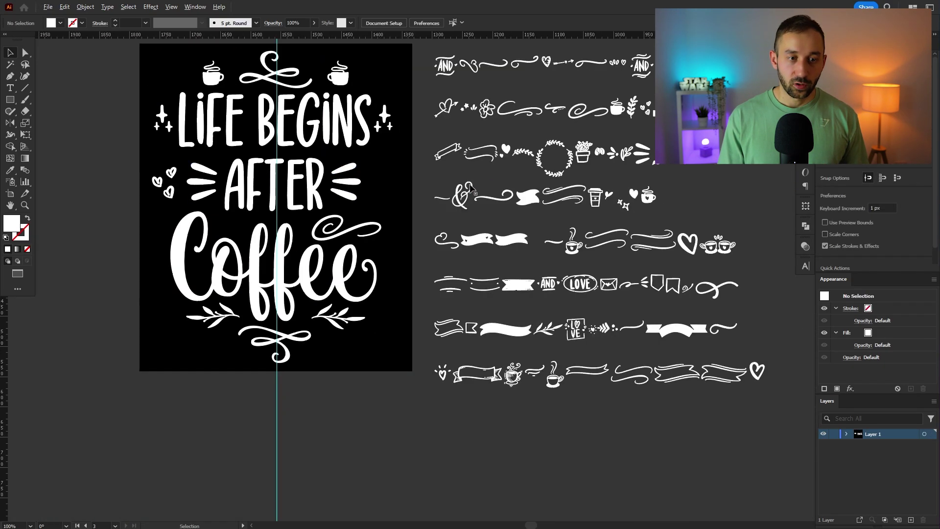
pyautogui.moveTo(471, 188); pyautogui.dragTo(442, 254)
pyautogui.scroll(2, 439, 257)
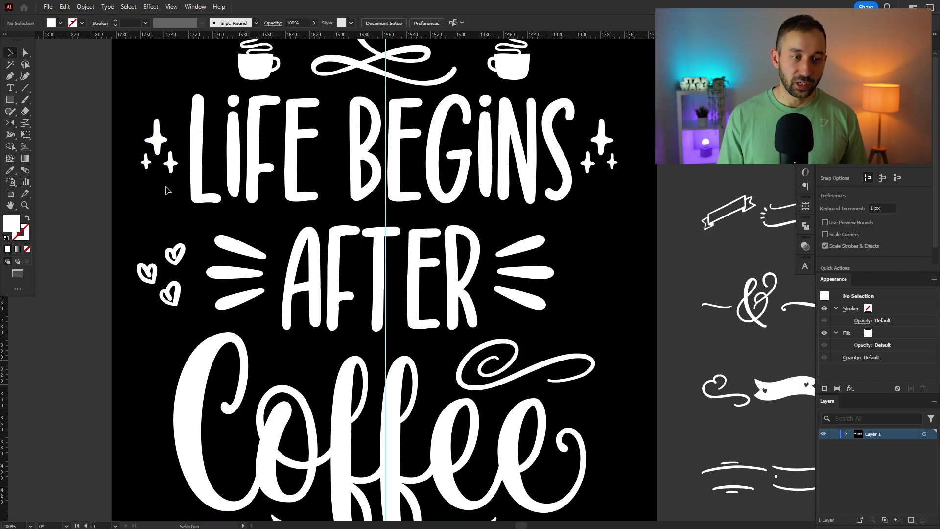
pyautogui.click(184, 250)
pyautogui.press('Delete')
# Place a copy of the curved leafy stem ornament beside the "R" of "After", between the sparkles and the swirl
pyautogui.moveTo(693, 228); pyautogui.dragTo(320, 239)
pyautogui.moveTo(648, 246); pyautogui.dragTo(470, 250)
pyautogui.moveTo(618, 232); pyautogui.dragTo(369, 201)
pyautogui.scroll(-1, 620, 260)
pyautogui.scroll(3, 356, 256)
pyautogui.moveTo(365, 273); pyautogui.dragTo(411, 253)
pyautogui.moveTo(397, 171); pyautogui.dragTo(387, 162)
pyautogui.moveTo(372, 229); pyautogui.dragTo(376, 219)
pyautogui.click(420, 211)
# Tilt the leafy stem beside "After" more upright and adjust its position next to the burst rays
pyautogui.scroll(-4, 454, 202)
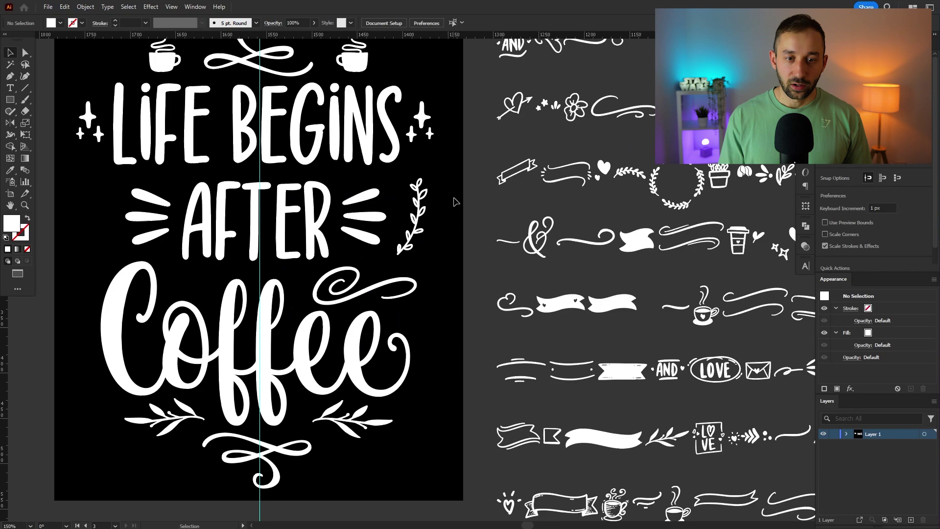
pyautogui.moveTo(453, 216); pyautogui.dragTo(472, 250)
pyautogui.scroll(3, 452, 250)
pyautogui.moveTo(454, 234); pyautogui.dragTo(444, 231)
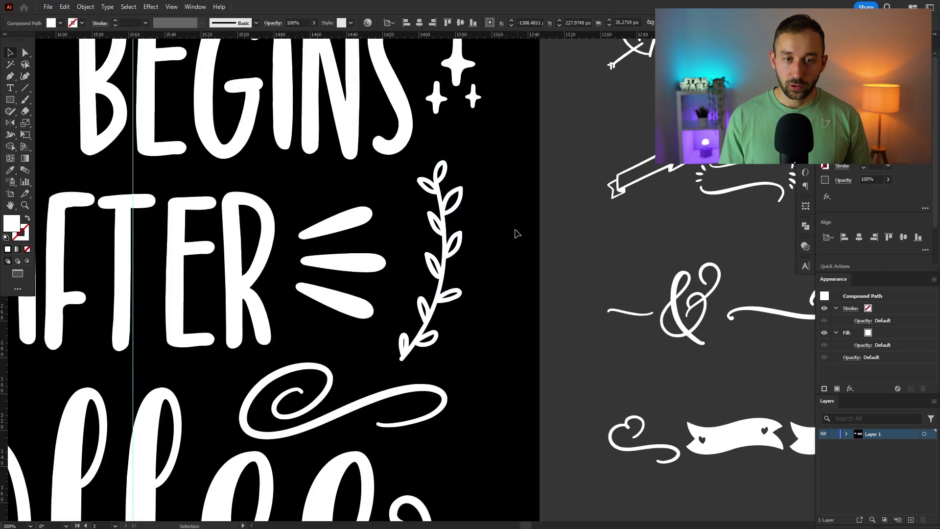
pyautogui.click(516, 233)
# Duplicate the leafy stem to the opposite side of "After" and mirror it so that both stems curve around the word
pyautogui.scroll(-2, 688, 217)
pyautogui.moveTo(562, 243); pyautogui.dragTo(261, 244)
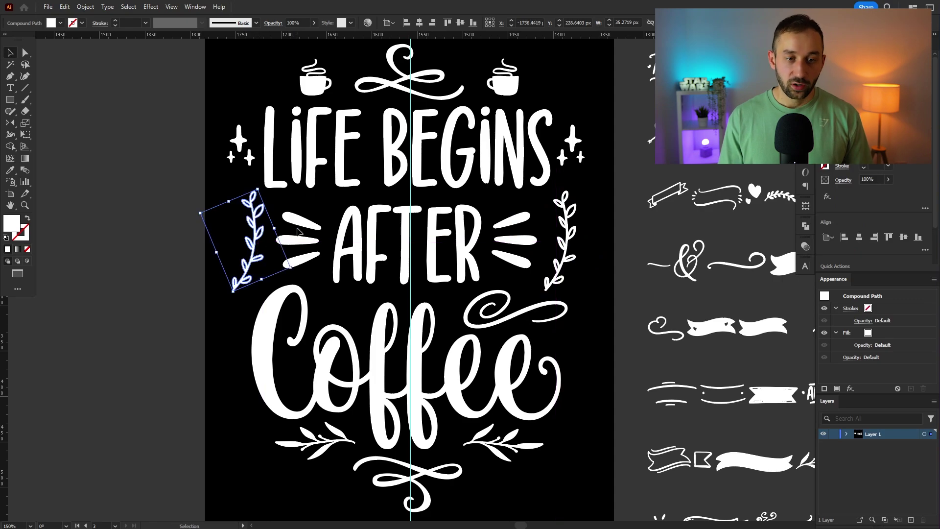
pyautogui.press('o')
pyautogui.moveTo(404, 193); pyautogui.dragTo(79, 148)
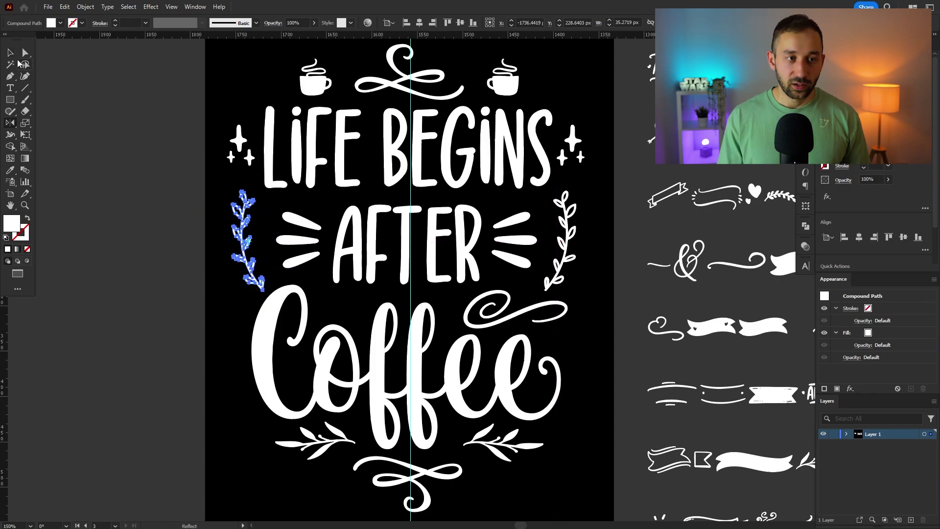
pyautogui.click(11, 65)
pyautogui.click(252, 220)
pyautogui.click(10, 52)
pyautogui.click(243, 230)
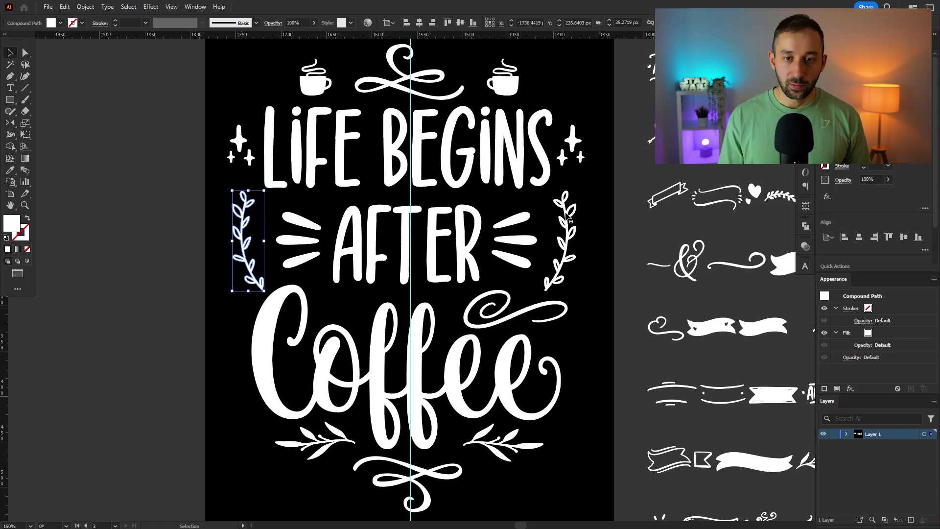
# Select both leafy stems and nudge them up slightly, away from "Coffee"
pyautogui.keyDown('shift'); pyautogui.click(559, 214); pyautogui.keyUp('shift')
pyautogui.press('Up')
pyautogui.press('Up')
pyautogui.press('Up')
pyautogui.click(609, 206)
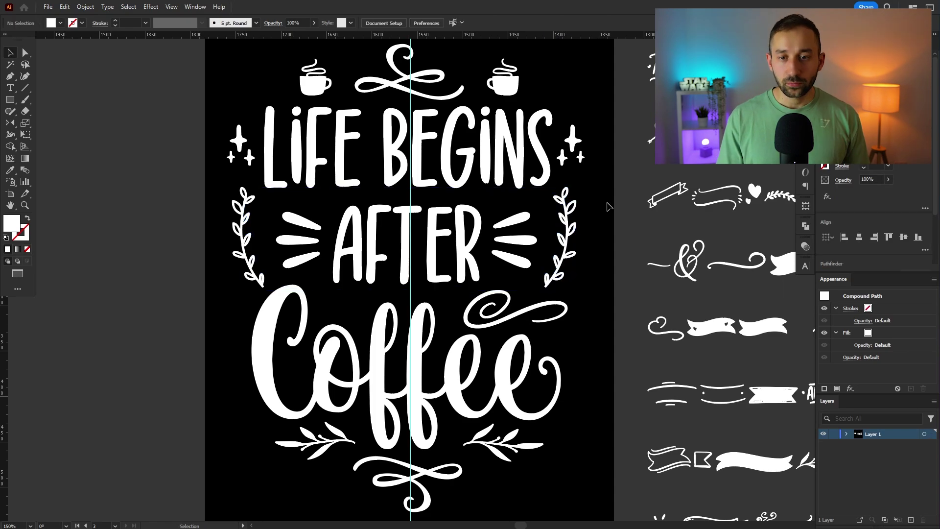
# Look over the composition as a whole and up close to judge the balance of text and ornaments
pyautogui.moveTo(621, 215); pyautogui.dragTo(434, 208)
pyautogui.scroll(-2, 568, 229)
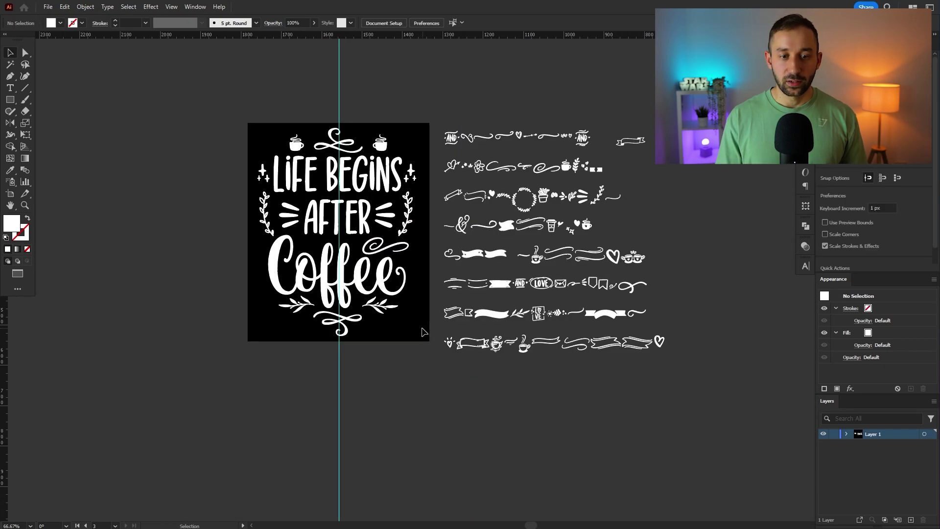
pyautogui.moveTo(275, 298); pyautogui.dragTo(267, 282)
pyautogui.scroll(2, 275, 280)
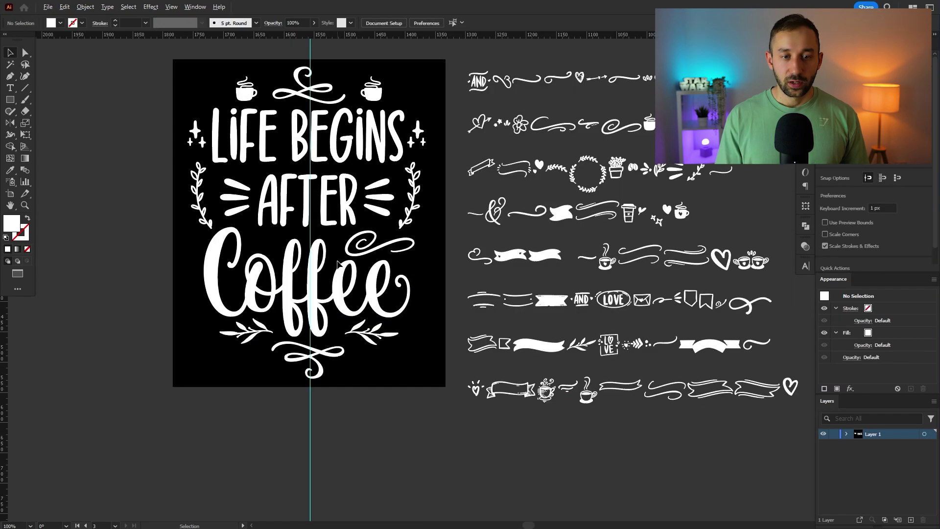
pyautogui.moveTo(483, 255); pyautogui.dragTo(469, 275)
pyautogui.scroll(1, 278, 283)
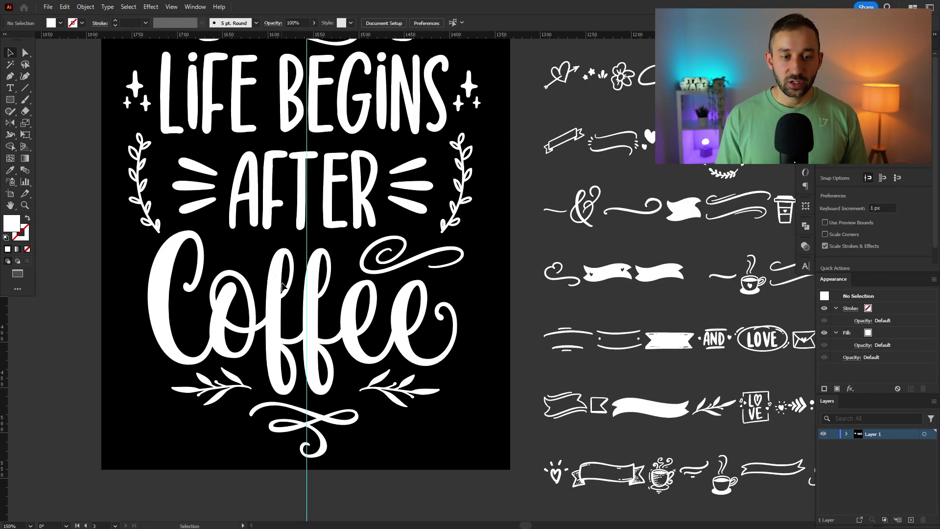
pyautogui.moveTo(395, 248)
pyautogui.mouseDown()
pyautogui.moveTo(416, 326)
pyautogui.moveTo(391, 265)
pyautogui.mouseUp()
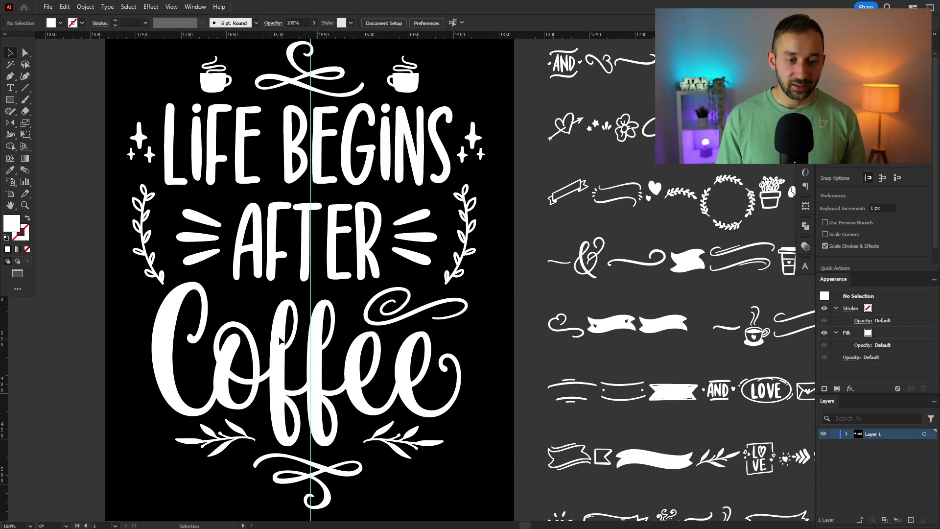
# Unlock all locked objects and move the ornament collection about 281 px farther from the artboard
pyautogui.hotkey('ctrl', 'alt', '2')
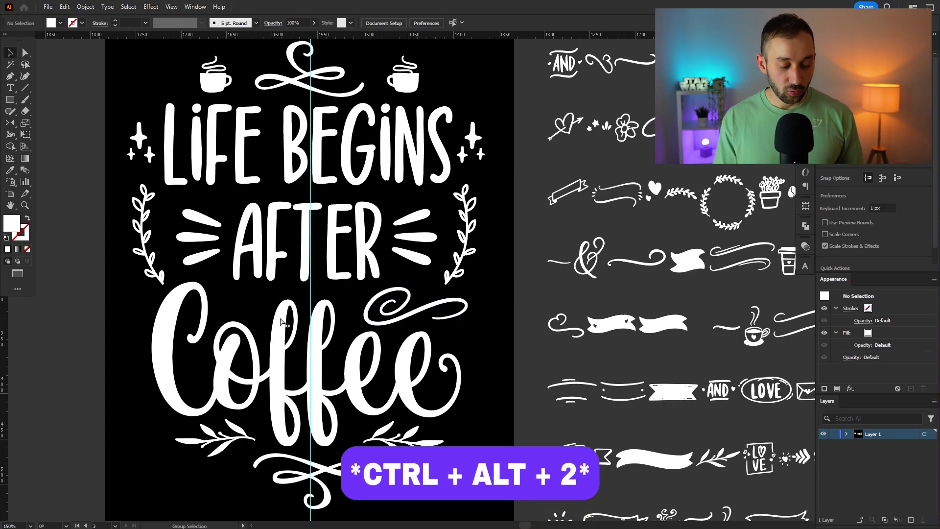
pyautogui.hotkey('ctrl', 'alt', '2')
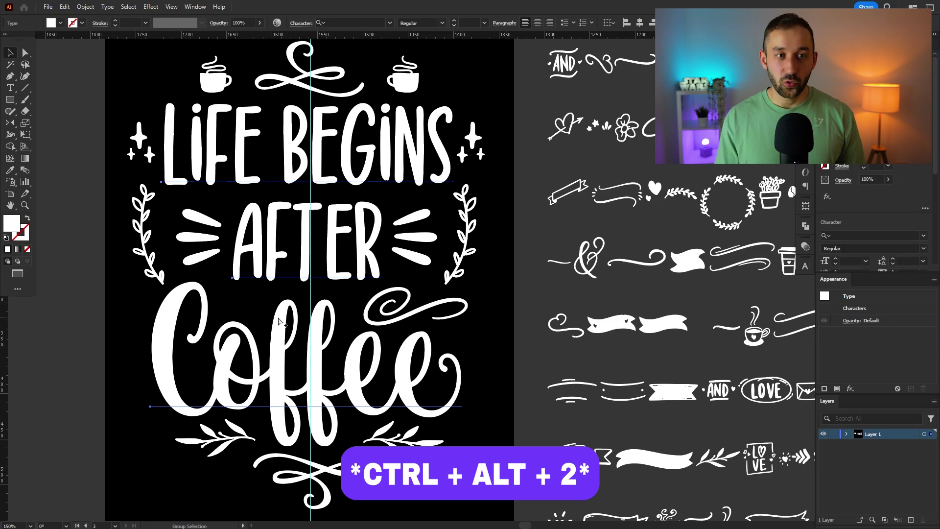
pyautogui.hotkey('ctrl', 'shift', 'a')
pyautogui.scroll(-2, 422, 261)
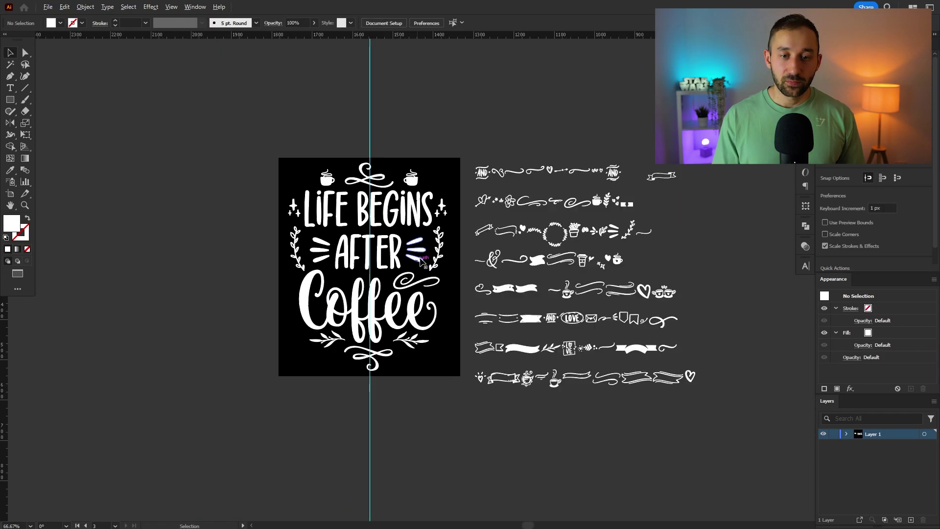
pyautogui.moveTo(568, 226); pyautogui.dragTo(685, 227)
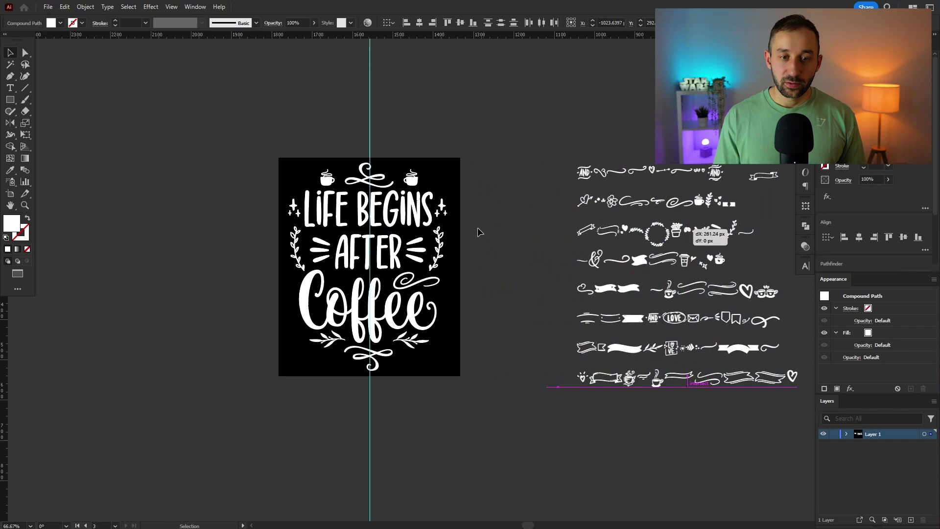
# Convert the "Life begins", "After" and "Coffee" text to outlines
pyautogui.scroll(1, 407, 266)
pyautogui.click(398, 333)
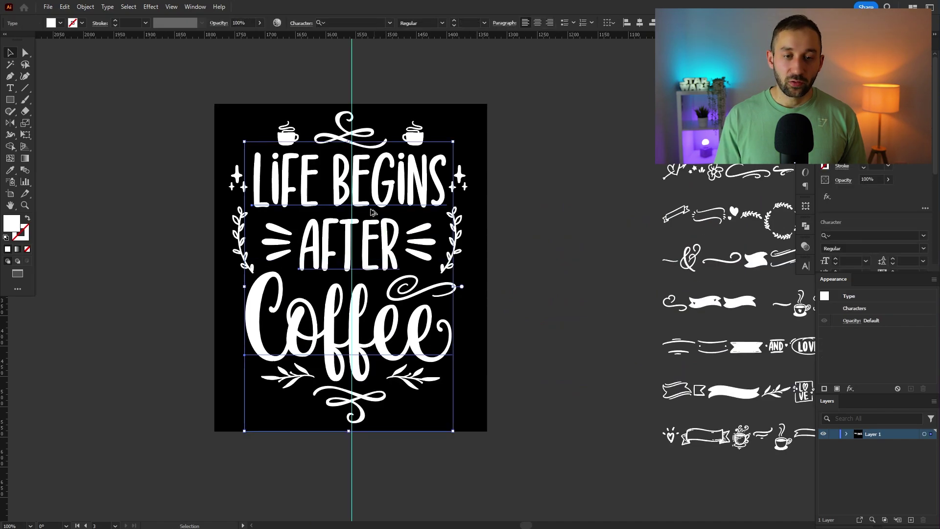
pyautogui.scroll(1, 372, 212)
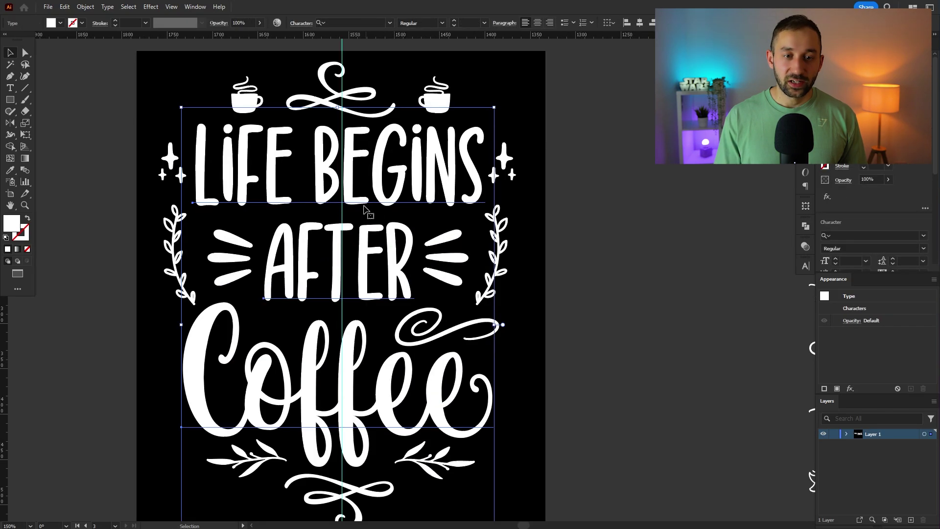
pyautogui.click(107, 6)
pyautogui.click(165, 182)
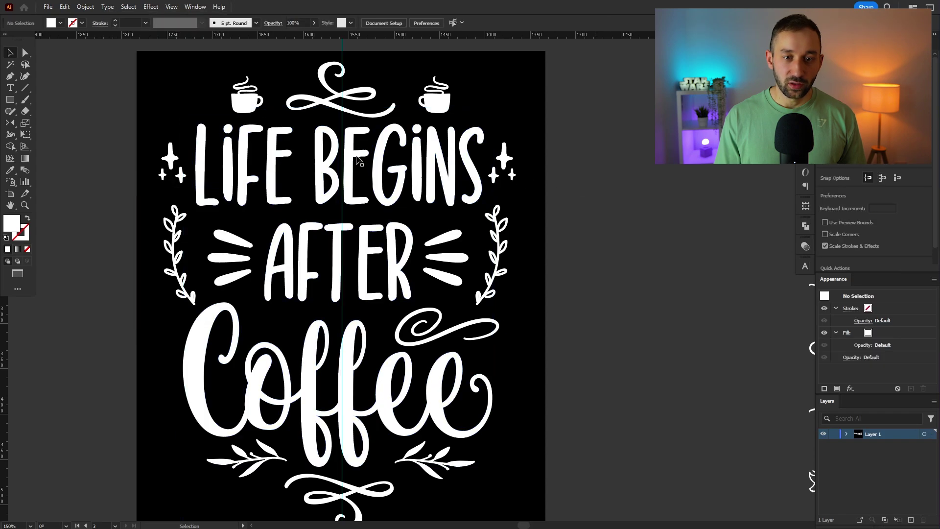
# Align the outlined "Life begins", "After" and "Coffee" groups individually to the horizontal center of the artboard
pyautogui.click(323, 162)
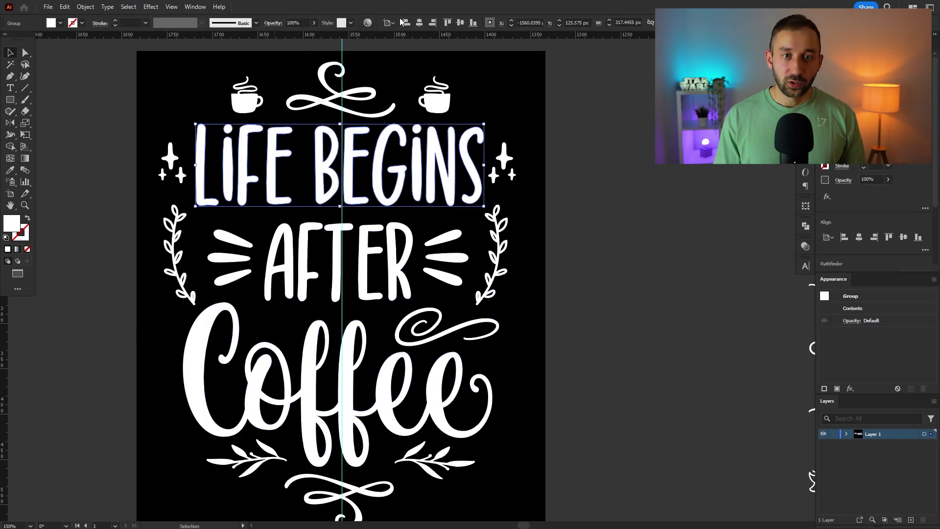
pyautogui.click(420, 23)
pyautogui.click(299, 265)
pyautogui.click(419, 23)
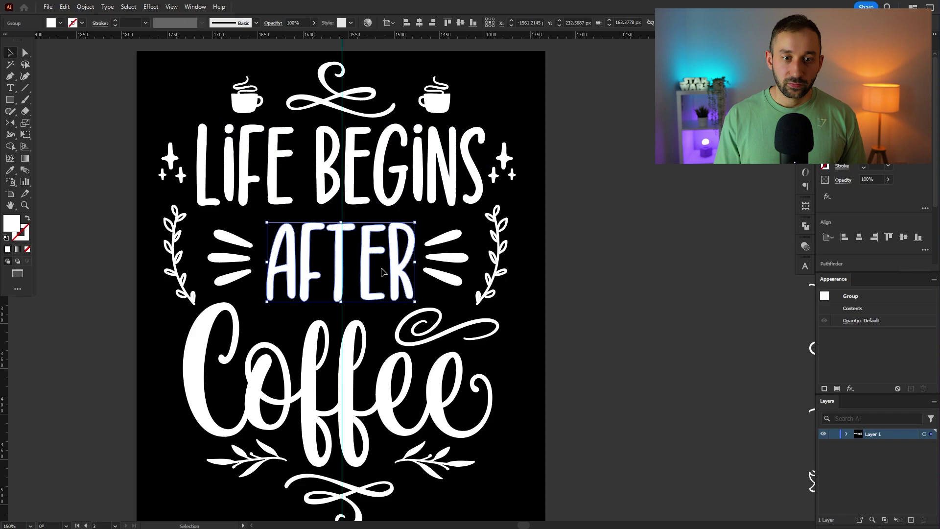
pyautogui.click(362, 347)
pyautogui.click(421, 25)
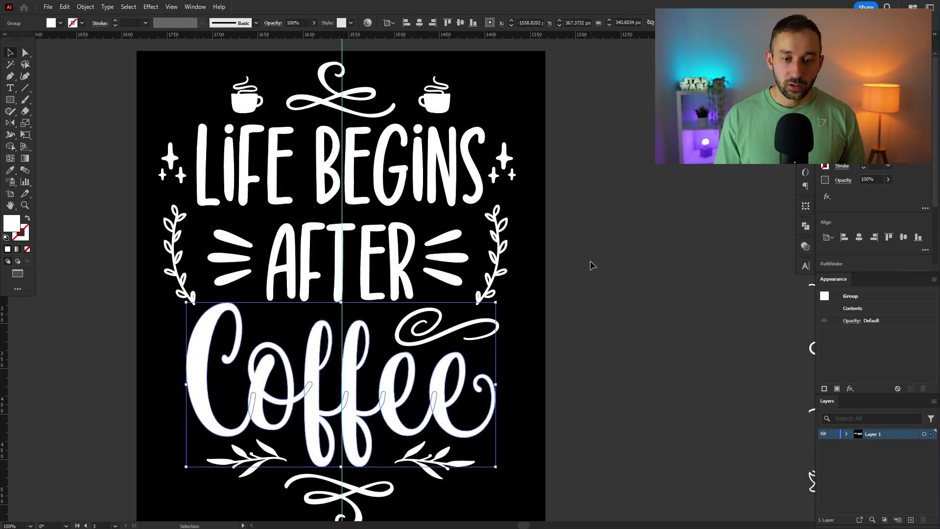
pyautogui.click(590, 262)
pyautogui.moveTo(589, 263); pyautogui.dragTo(600, 358)
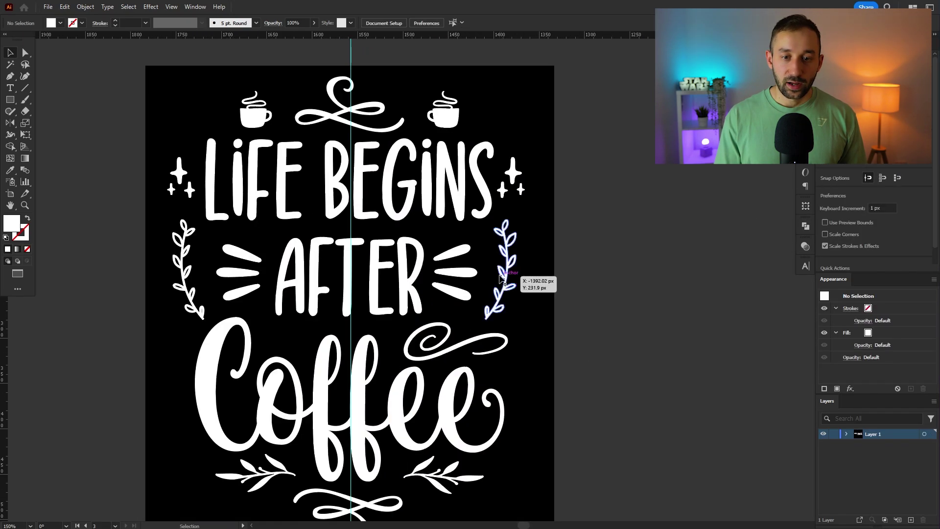
# Group the two leafy stems beside "After" and align the group to the horizontal center of the artboard
pyautogui.click(513, 277)
pyautogui.keyDown('shift'); pyautogui.click(179, 267); pyautogui.keyUp('shift')
pyautogui.hotkey('ctrl', 'g')
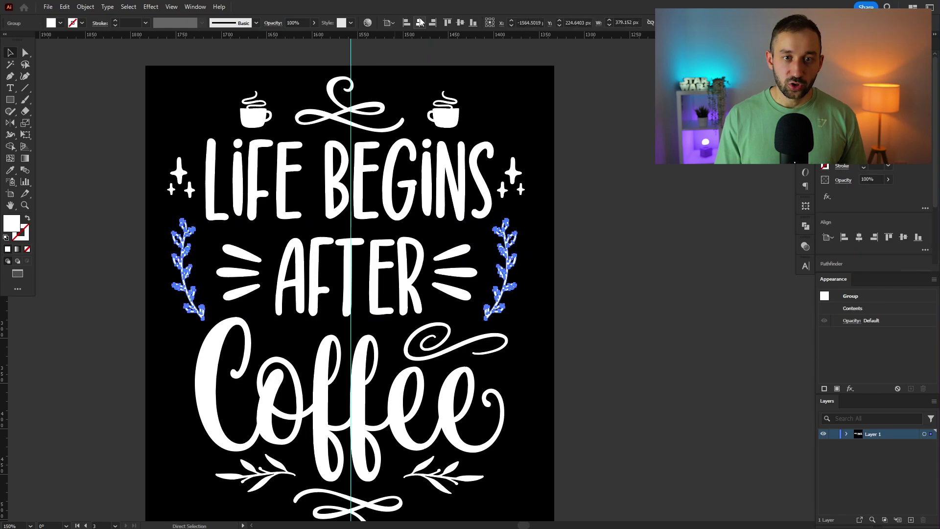
pyautogui.click(403, 57)
pyautogui.click(419, 23)
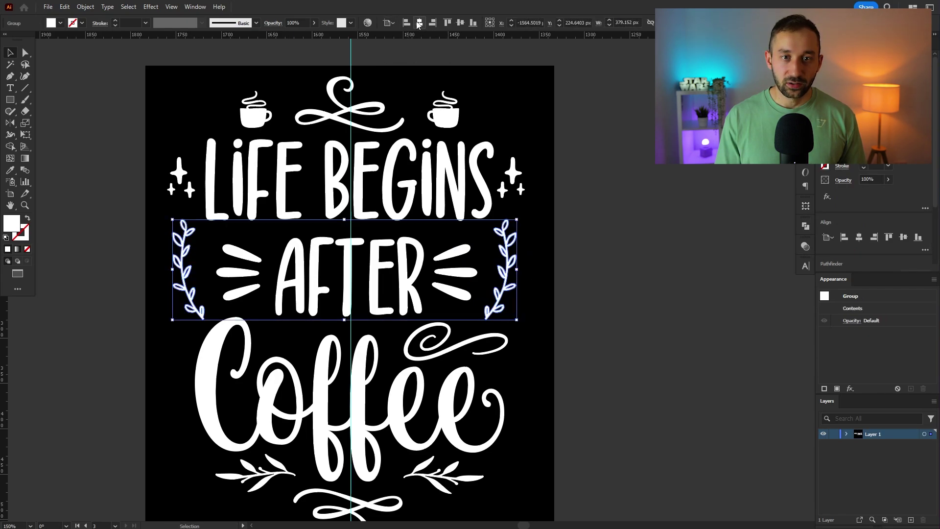
pyautogui.click(600, 218)
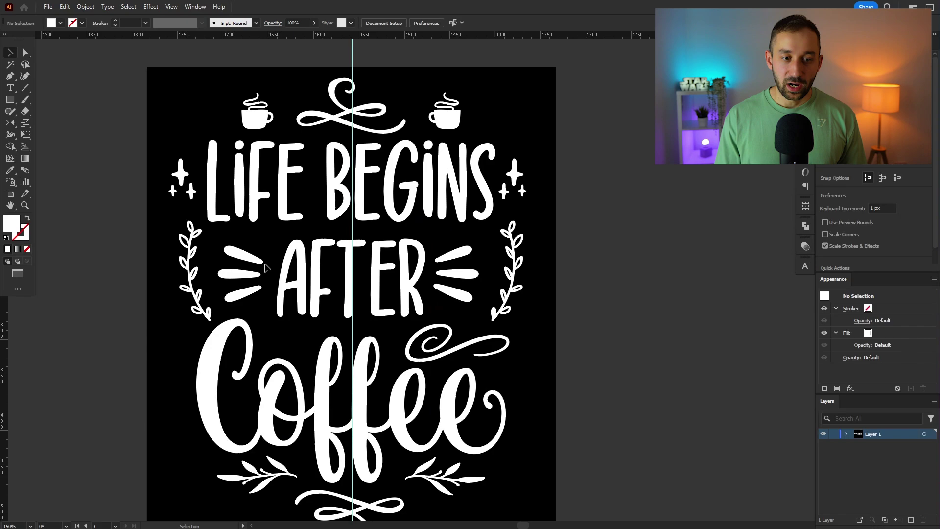
# Nudge the group of leafy stems up 2 px to leave more space above "Coffee"
pyautogui.click(186, 258)
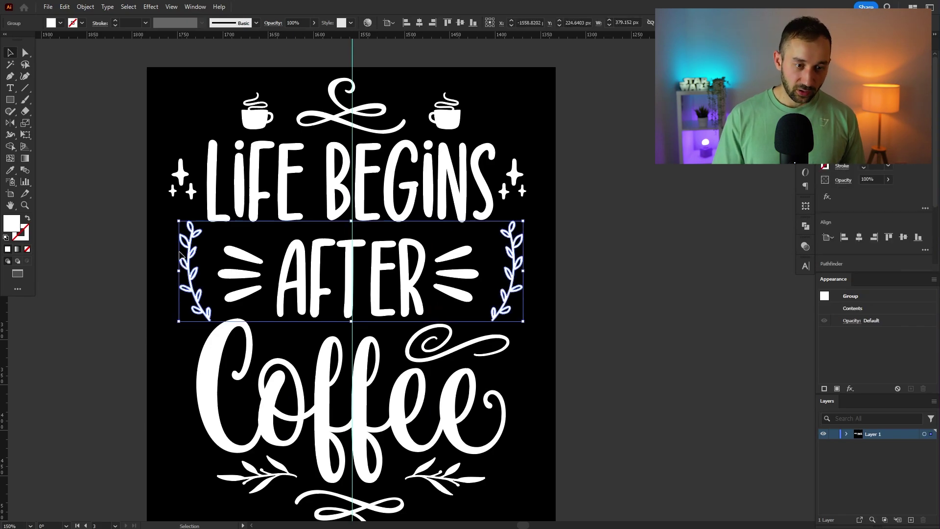
pyautogui.click(46, 371)
pyautogui.scroll(3, 184, 325)
pyautogui.scroll(-2, 252, 313)
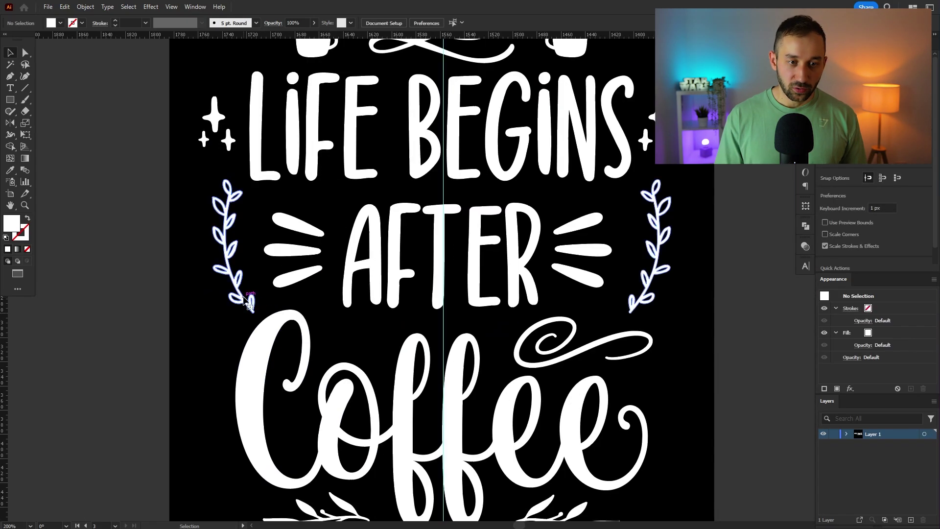
pyautogui.click(246, 301)
pyautogui.press('Up')
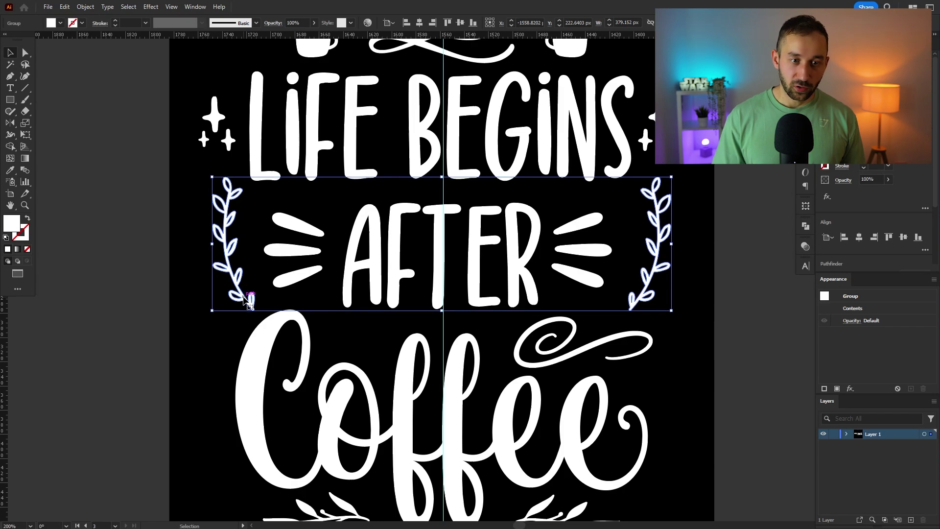
# Group the two sets of burst rays around "After" and align the group to the horizontal center of the artboard
pyautogui.click(294, 274)
pyautogui.keyDown('shift'); pyautogui.click(583, 225); pyautogui.keyUp('shift')
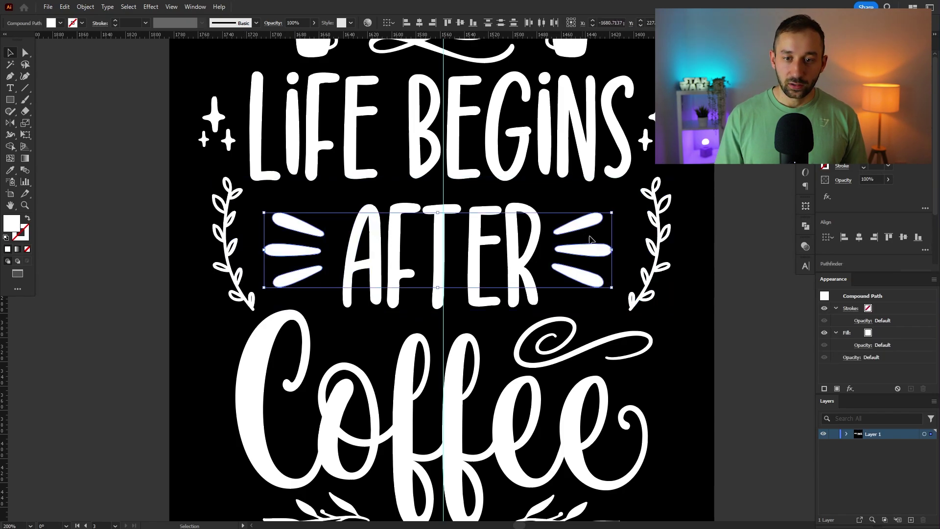
pyautogui.moveTo(567, 240); pyautogui.dragTo(497, 237)
pyautogui.hotkey('ctrl', 'g')
pyautogui.click(419, 22)
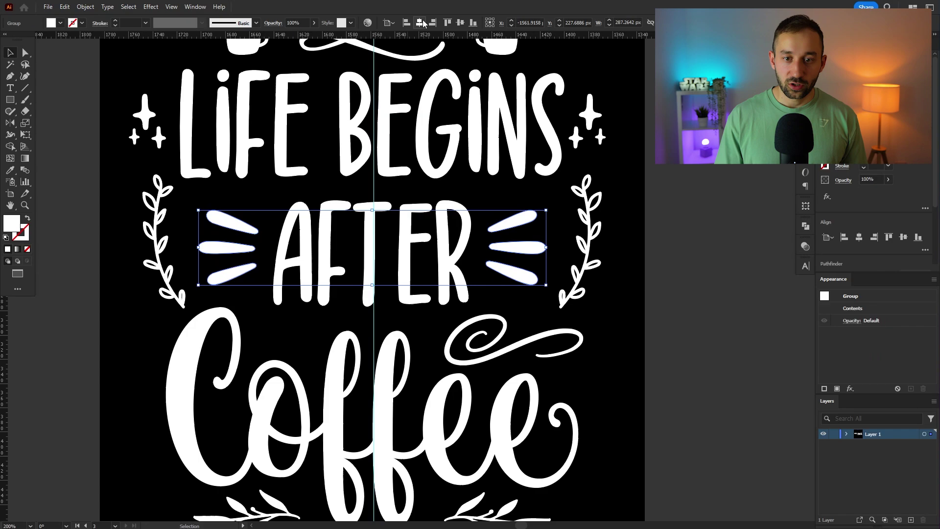
pyautogui.click(654, 188)
pyautogui.scroll(-1, 640, 220)
pyautogui.moveTo(638, 195); pyautogui.dragTo(567, 268)
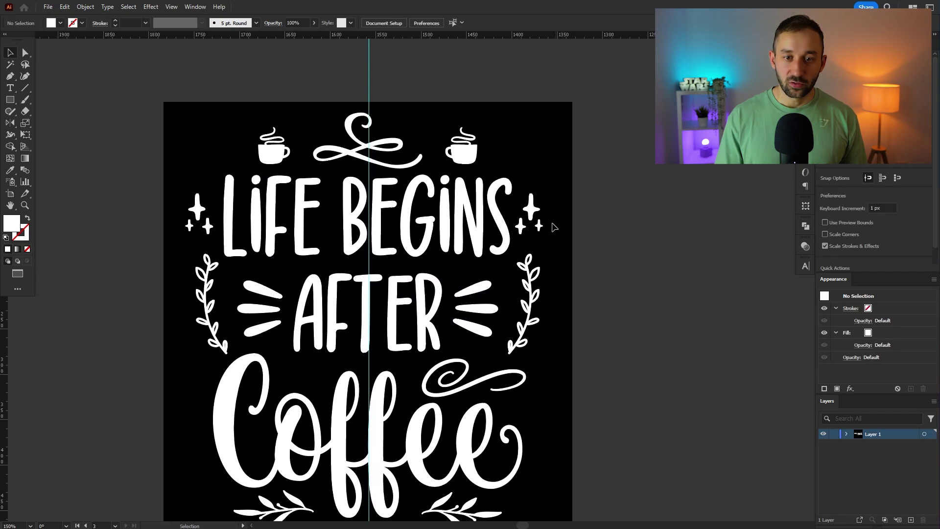
pyautogui.scroll(-3, 537, 209)
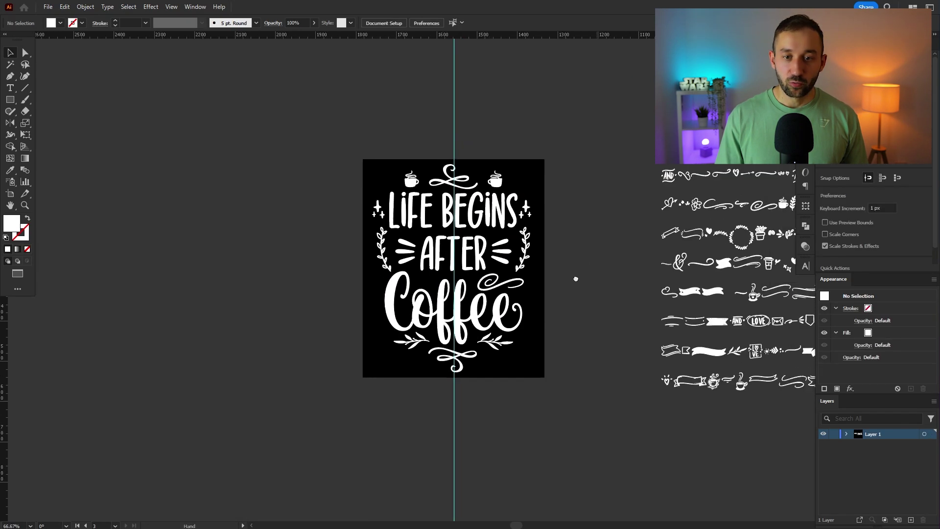
# Duplicate the white "Life begins after coffee" artboard together with its artwork directly below the original
pyautogui.scroll(1, 533, 294)
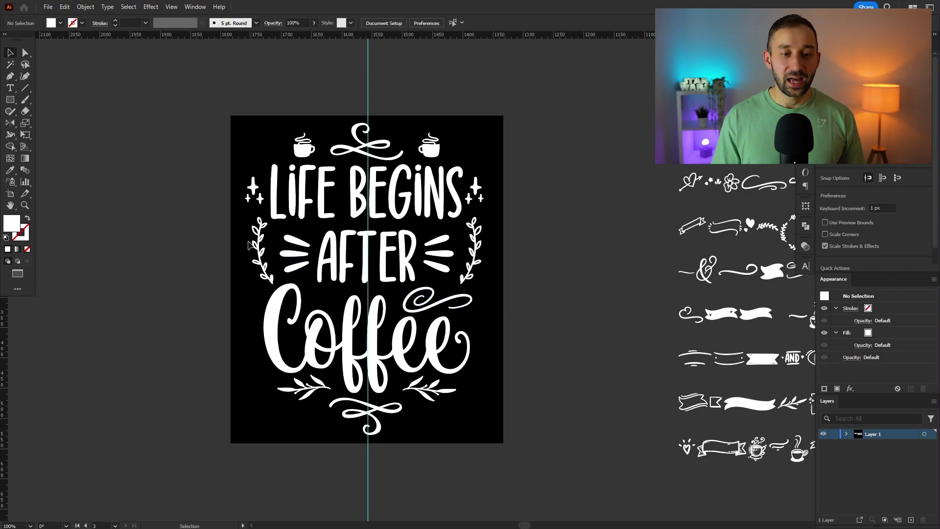
pyautogui.click(10, 195)
pyautogui.moveTo(355, 284); pyautogui.dragTo(349, 26)
pyautogui.scroll(-1, 368, 58)
pyautogui.moveTo(368, 97); pyautogui.dragTo(360, 362)
pyautogui.click(10, 53)
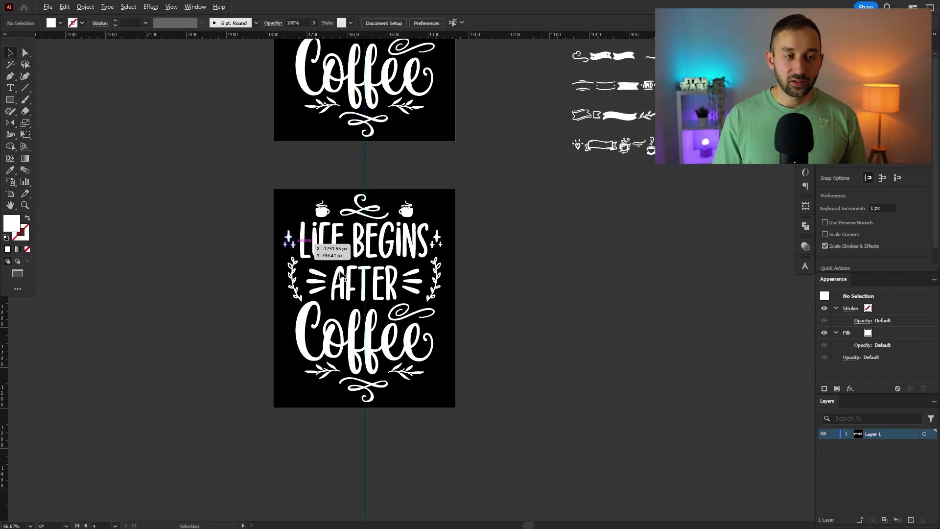
# Group the "Life begins", "After" and "Coffee" lettering on the copied artboard and lock it so only the ornaments stay selectable
pyautogui.scroll(2, 343, 273)
pyautogui.scroll(-1, 631, 321)
pyautogui.moveTo(648, 313); pyautogui.dragTo(480, 250)
pyautogui.scroll(1, 247, 201)
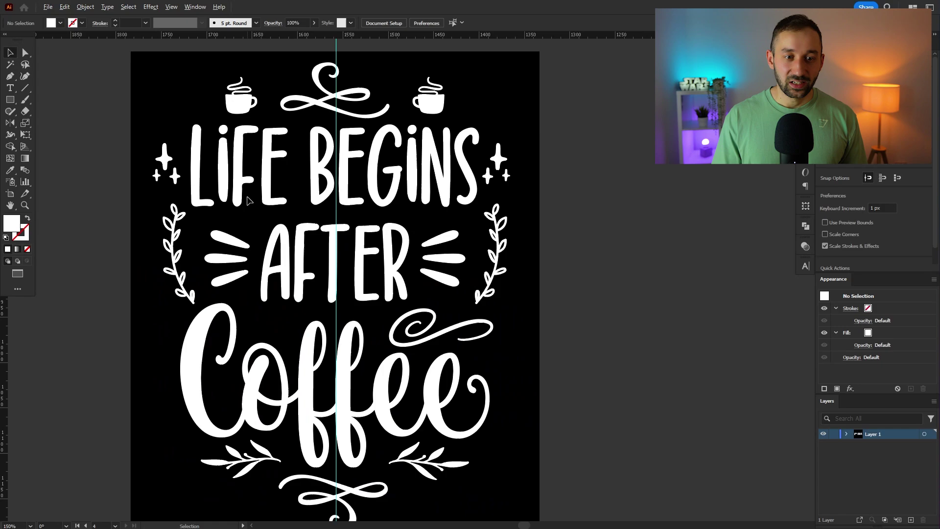
pyautogui.click(286, 200)
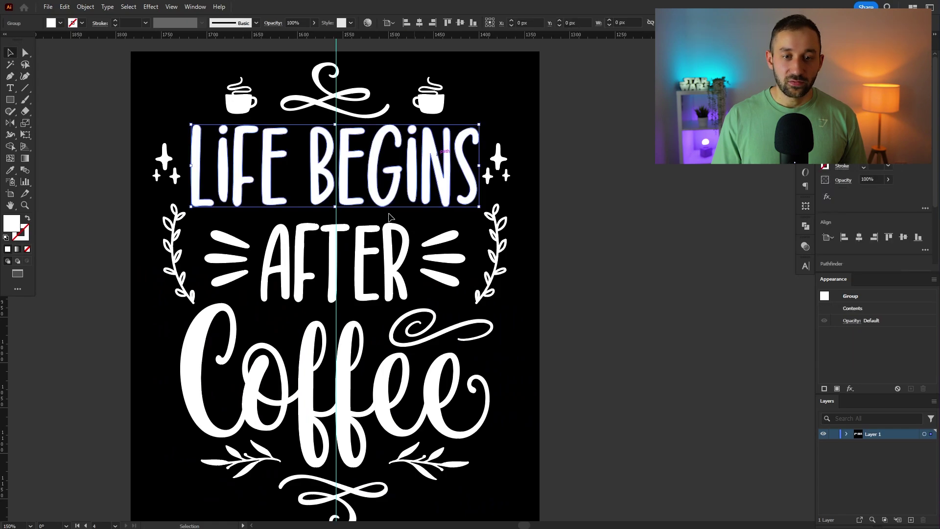
pyautogui.keyDown('shift'); pyautogui.click(363, 249); pyautogui.keyUp('shift')
pyautogui.keyDown('shift'); pyautogui.click(351, 366); pyautogui.keyUp('shift')
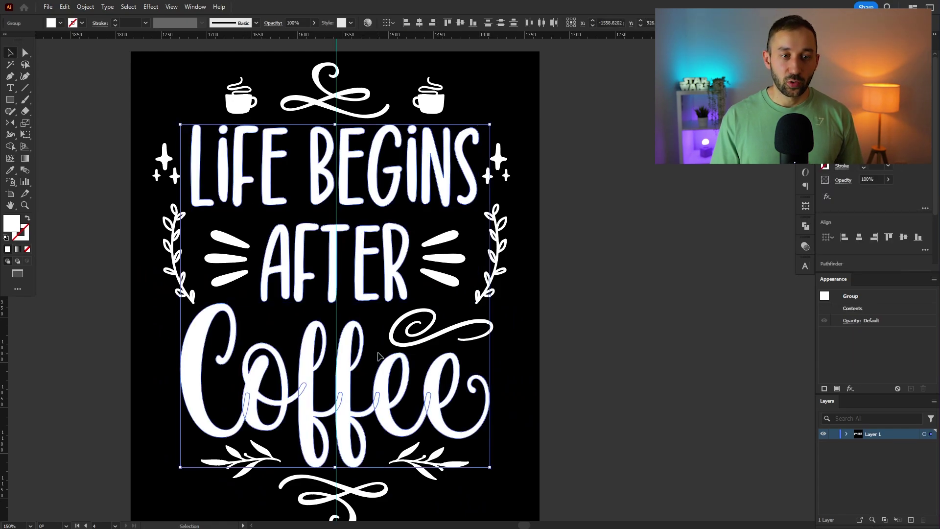
pyautogui.hotkey('ctrl', 'g')
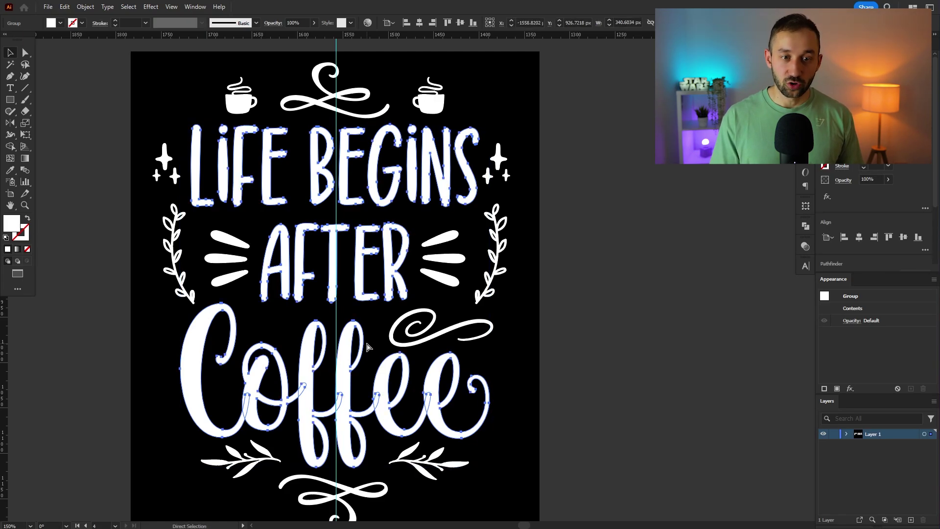
pyautogui.press('a')
pyautogui.hotkey('ctrl', 'shift', 'a')
# Select all ornaments around the lettering on the copied artboard and fill them with the golden-brown swatch
pyautogui.moveTo(173, 125); pyautogui.dragTo(171, 113)
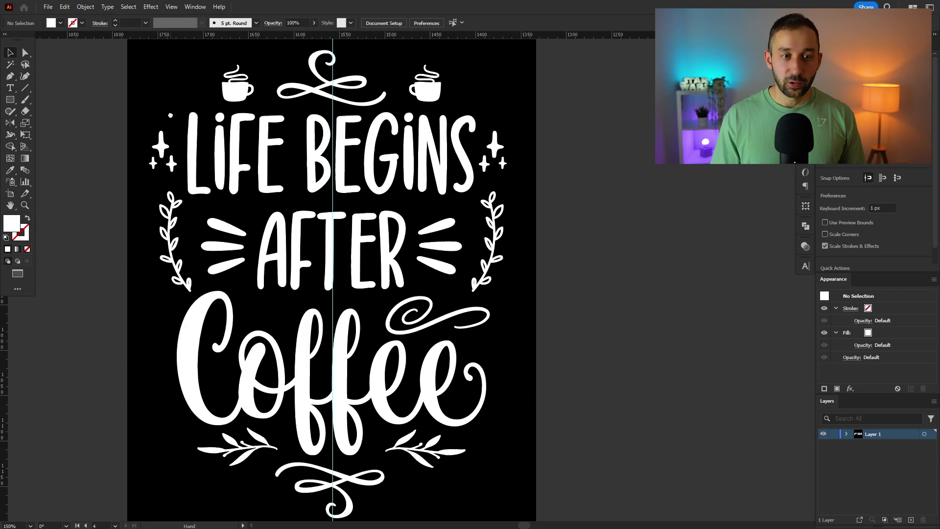
pyautogui.scroll(-1, 170, 114)
pyautogui.hotkey('ctrl', 'a')
pyautogui.keyDown('alt'); pyautogui.scroll(3, 500, 292); pyautogui.keyUp('alt')
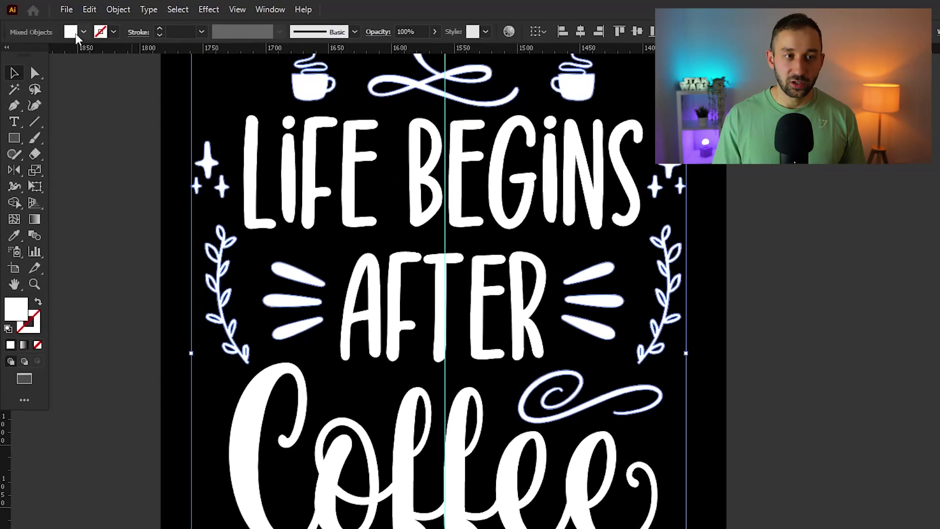
pyautogui.click(54, 27)
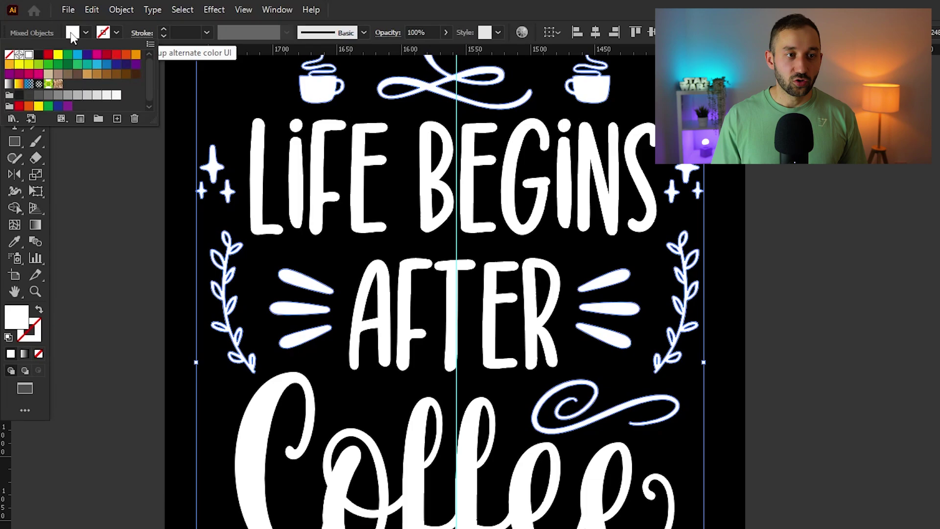
pyautogui.click(97, 74)
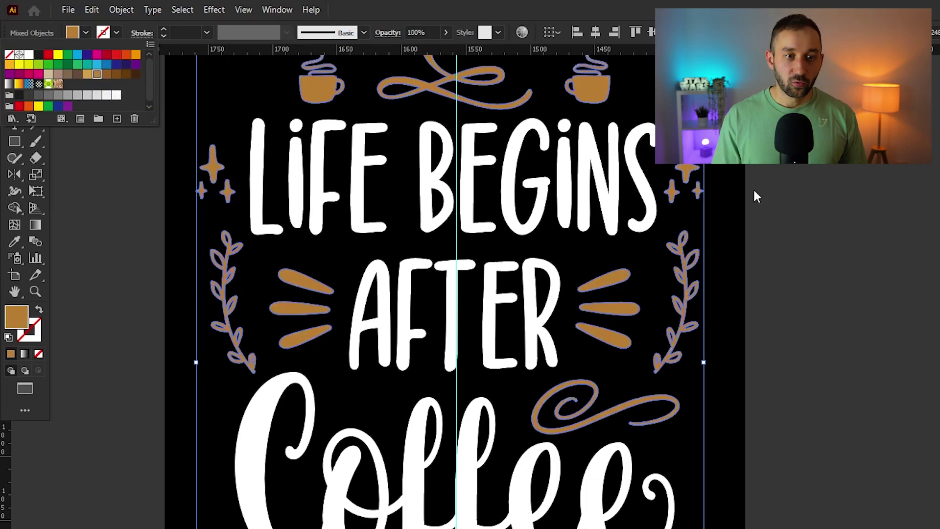
pyautogui.click(792, 196)
# Unlock all objects and duplicate the brown artboard with its artwork to its left, aligned level with it
pyautogui.scroll(-1, 792, 196)
pyautogui.moveTo(812, 180); pyautogui.dragTo(753, 300)
pyautogui.scroll(-1, 754, 298)
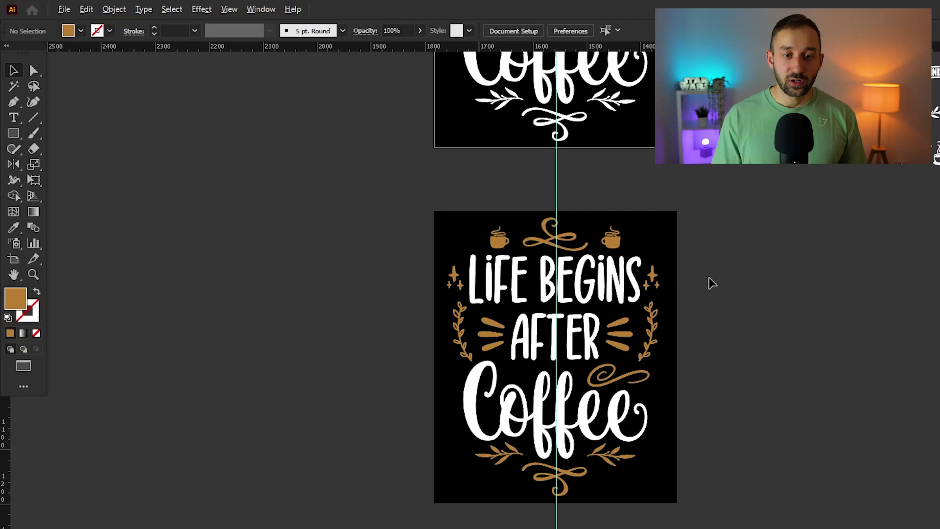
pyautogui.scroll(1, 708, 277)
pyautogui.moveTo(212, 163); pyautogui.dragTo(541, 416)
pyautogui.click(541, 416)
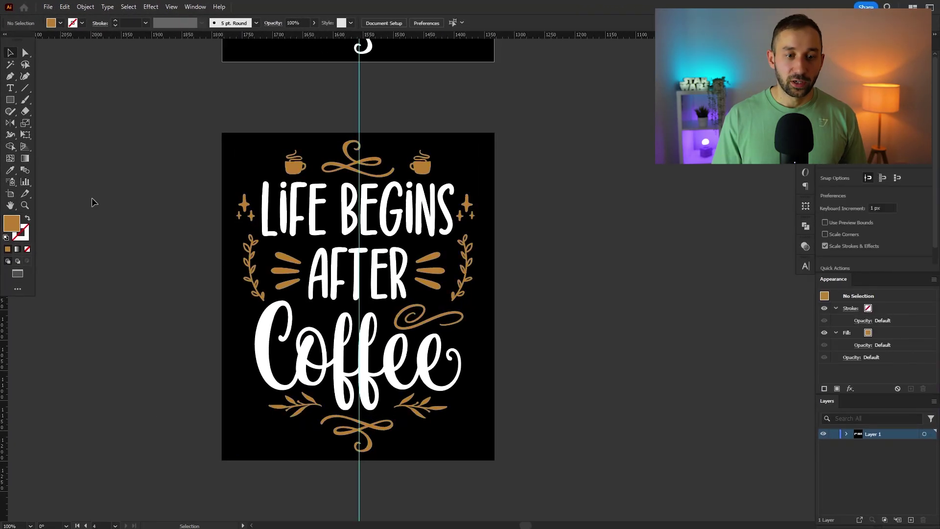
pyautogui.click(85, 7)
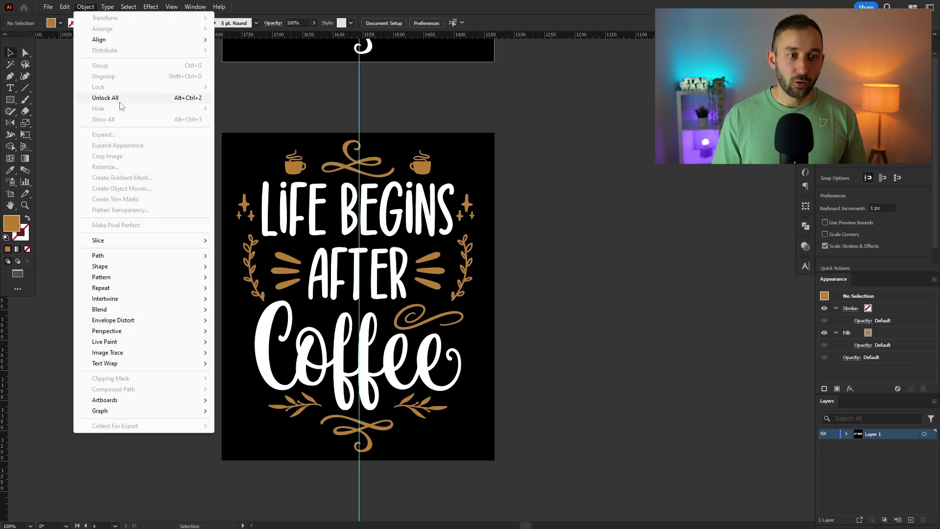
pyautogui.click(128, 100)
pyautogui.click(48, 131)
pyautogui.moveTo(284, 306); pyautogui.dragTo(288, 306)
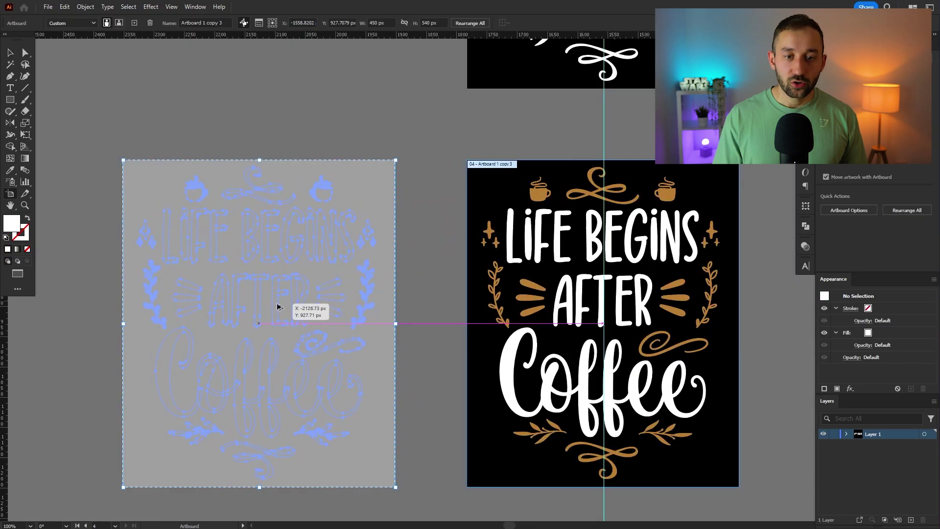
pyautogui.click(11, 52)
pyautogui.click(12, 54)
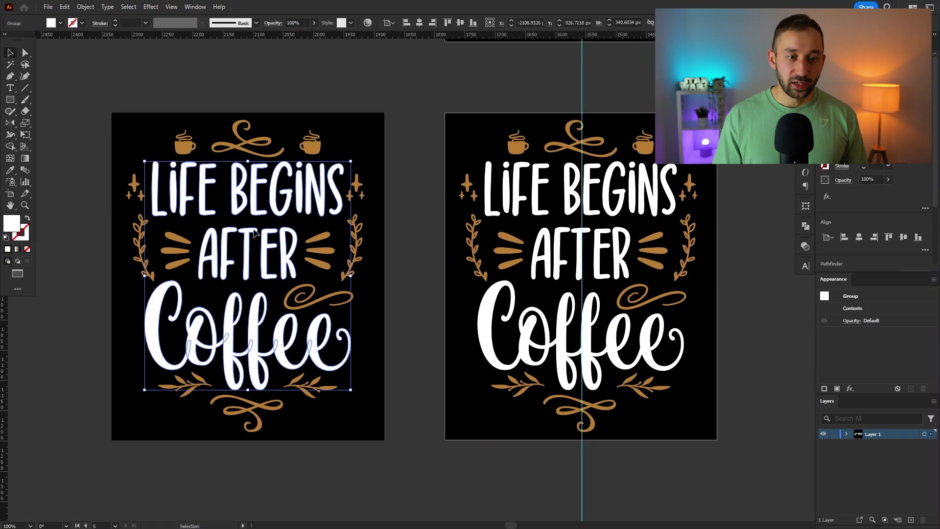
# Select only the ornaments on the new left artboard and recolour their fill to a medium green with a hue of 159°
pyautogui.moveTo(109, 111); pyautogui.dragTo(392, 418)
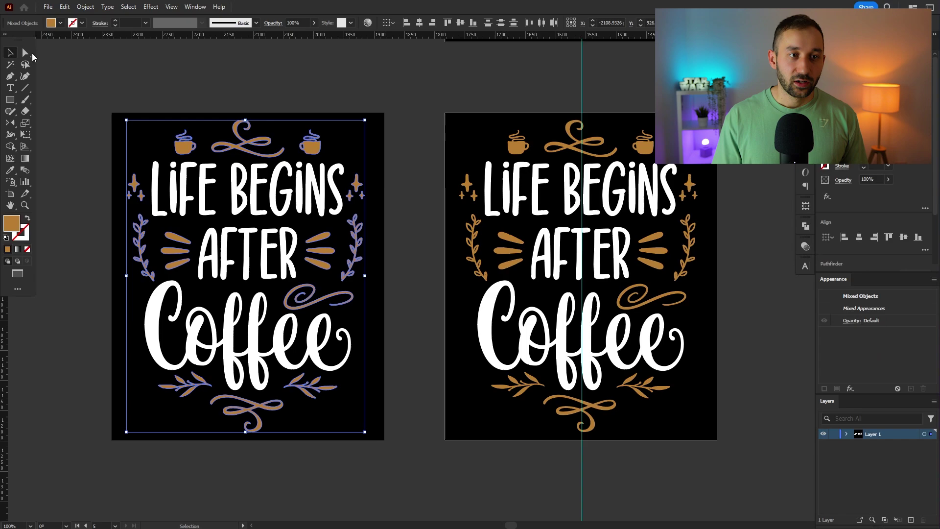
pyautogui.doubleClick(12, 223)
pyautogui.click(552, 370)
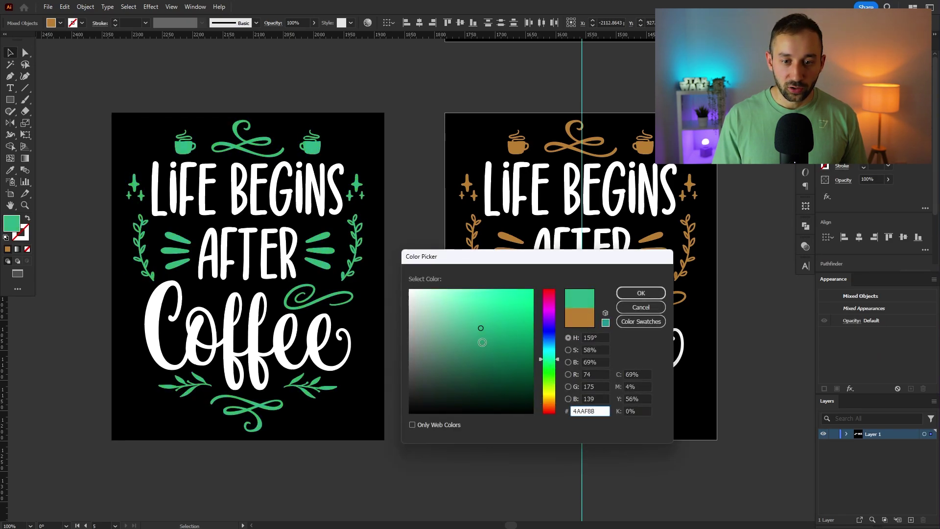
pyautogui.click(482, 342)
pyautogui.press('Return')
pyautogui.click(424, 201)
# Compare the green and brown colour variants with the white original, checking the swirl above "Coffee" and the overall balance
pyautogui.scroll(-1, 474, 294)
pyautogui.moveTo(624, 214); pyautogui.dragTo(528, 252)
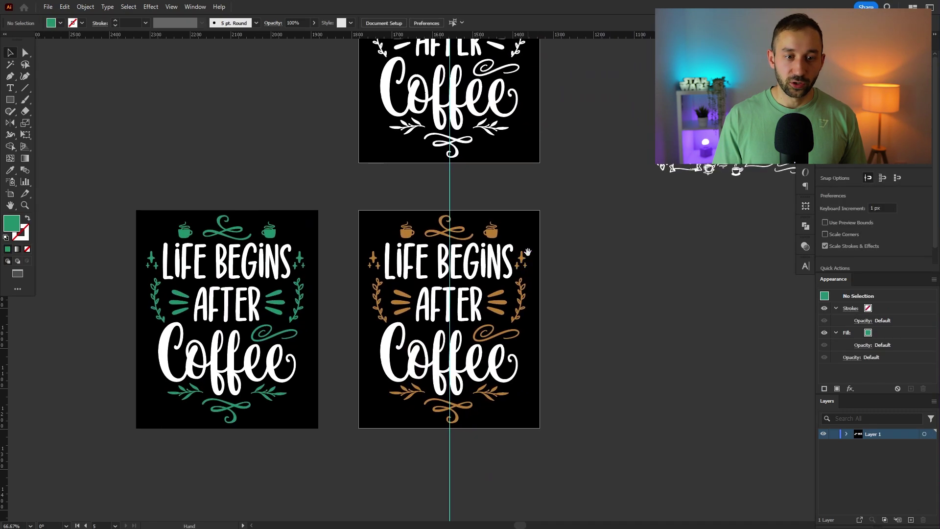
pyautogui.scroll(-1, 527, 252)
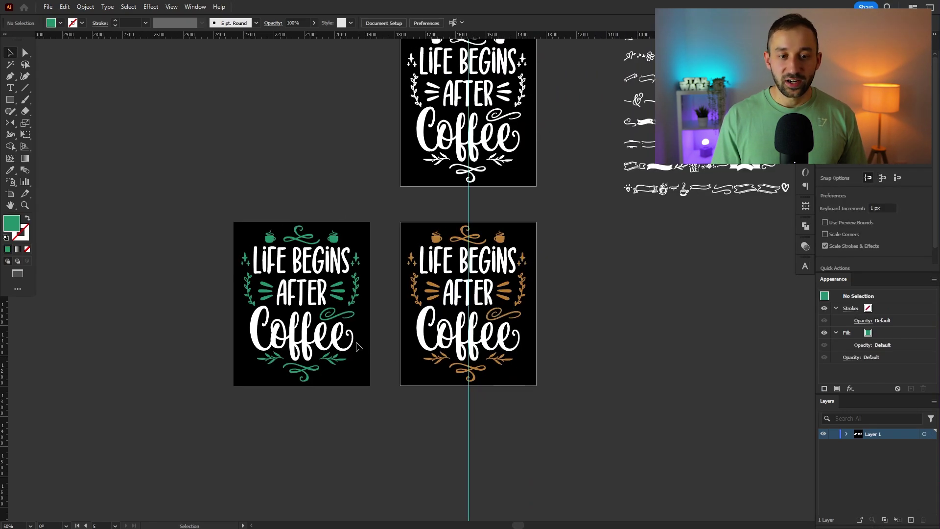
pyautogui.scroll(2, 313, 275)
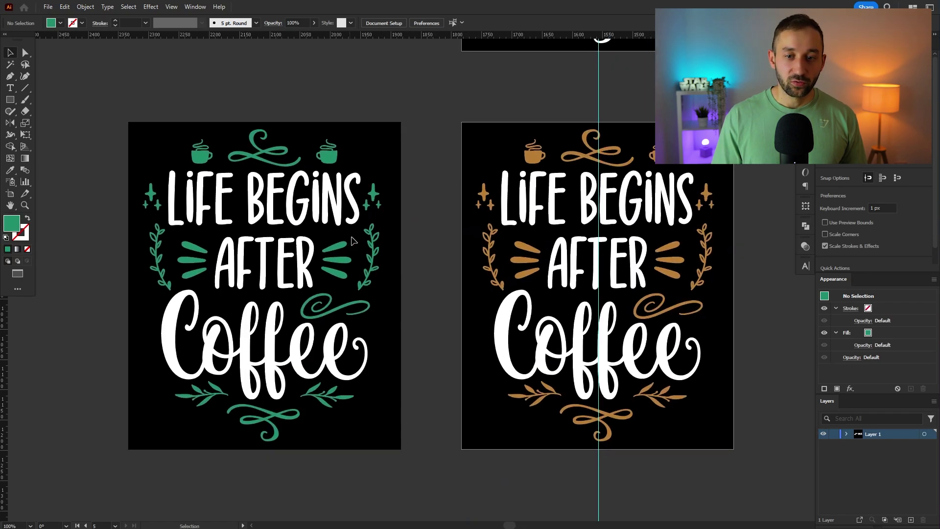
pyautogui.hscroll(4, 607, 299)
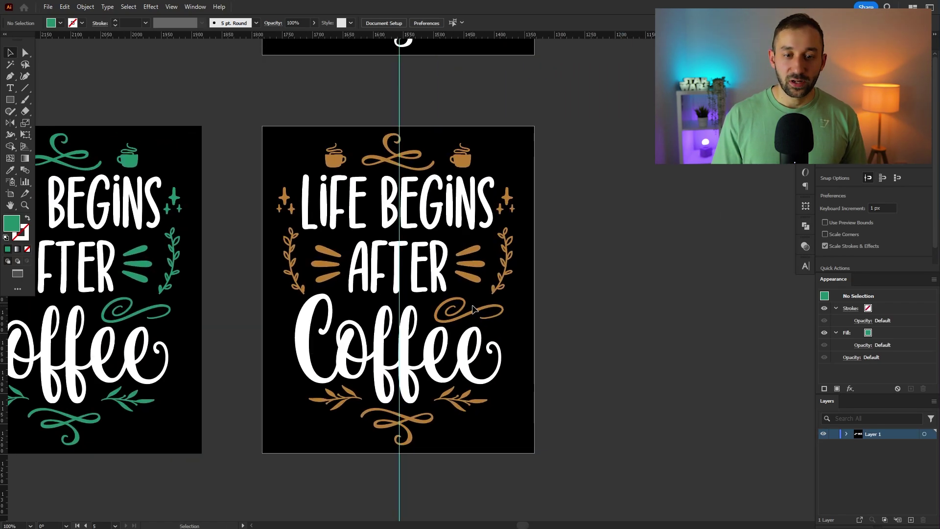
pyautogui.scroll(-1, 441, 301)
pyautogui.scroll(4, 478, 333)
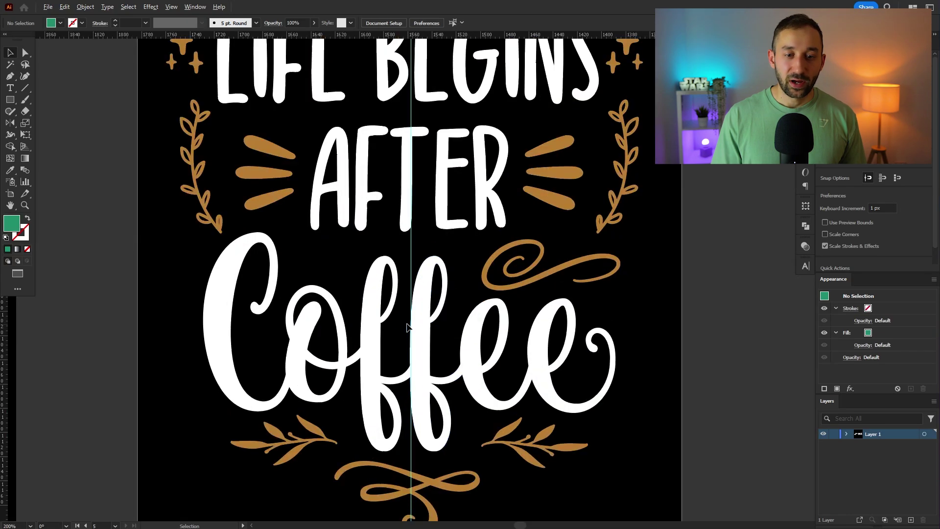
pyautogui.scroll(-3, 292, 233)
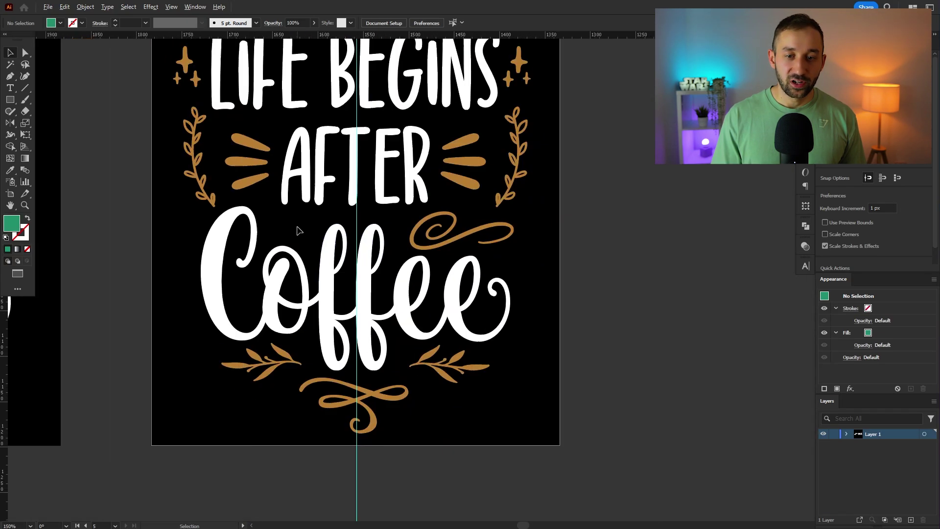
pyautogui.click(395, 231)
pyautogui.scroll(3, 395, 231)
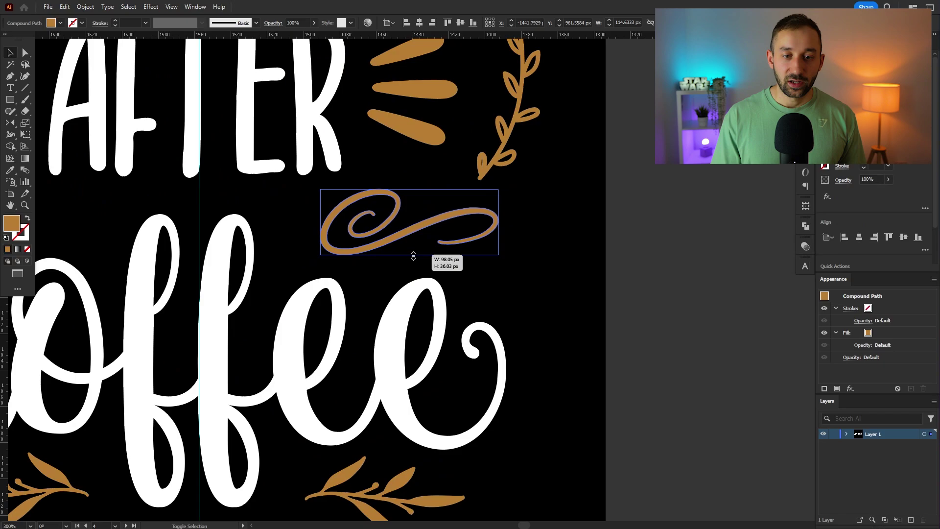
pyautogui.scroll(-3, 505, 333)
pyautogui.click(548, 276)
pyautogui.scroll(-3, 549, 276)
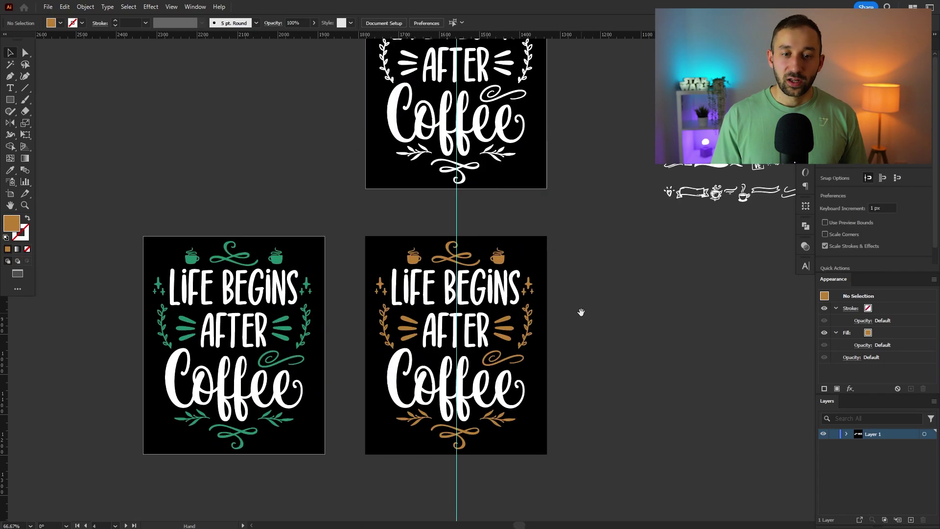
pyautogui.scroll(4, 477, 176)
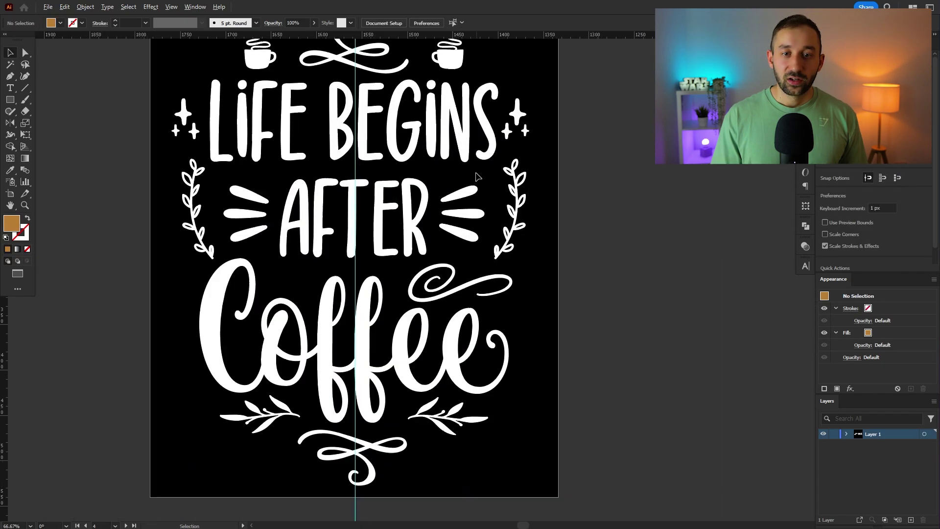
# Examine the leafy stems on the white artboard, the ornament glyph collection and the preview images on the Butter and Garlic Font page
pyautogui.click(508, 199)
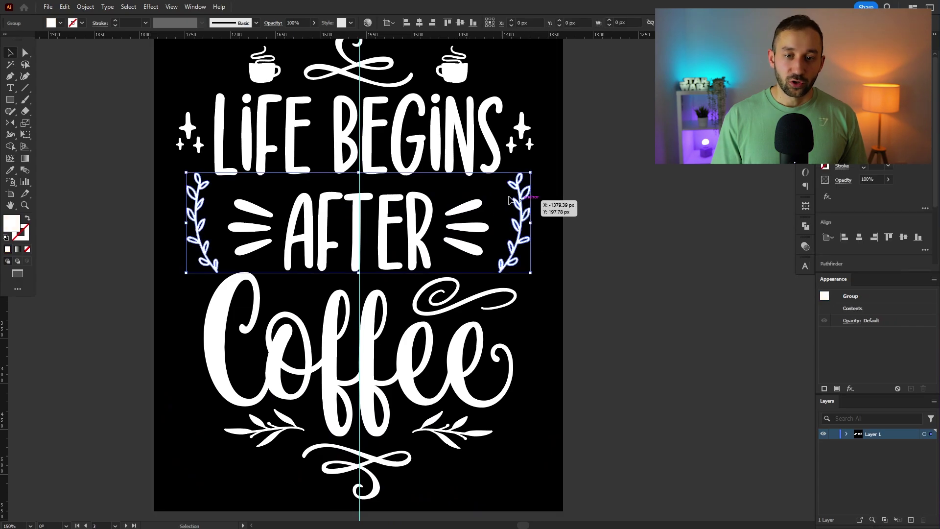
pyautogui.click(596, 222)
pyautogui.scroll(-2, 596, 221)
pyautogui.moveTo(630, 215); pyautogui.dragTo(459, 200)
pyautogui.moveTo(665, 230); pyautogui.dragTo(656, 230)
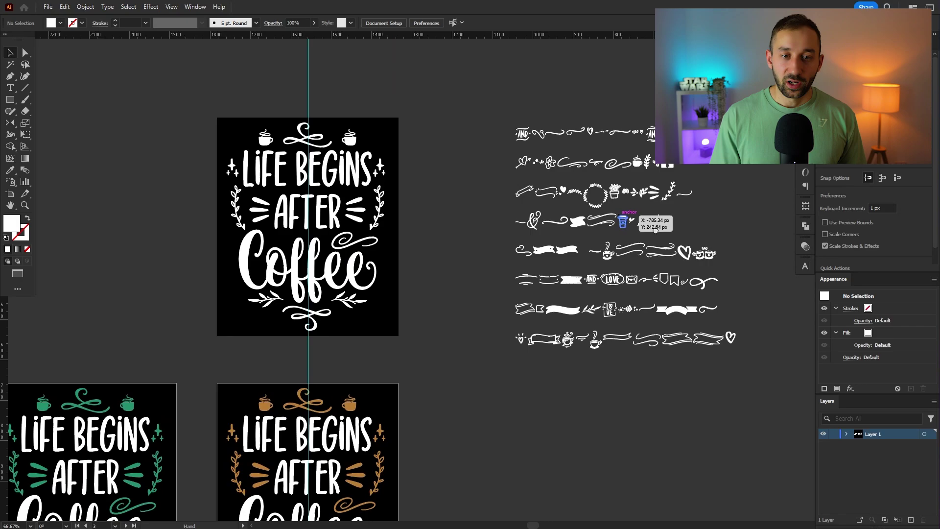
pyautogui.hscroll(5, 631, 218)
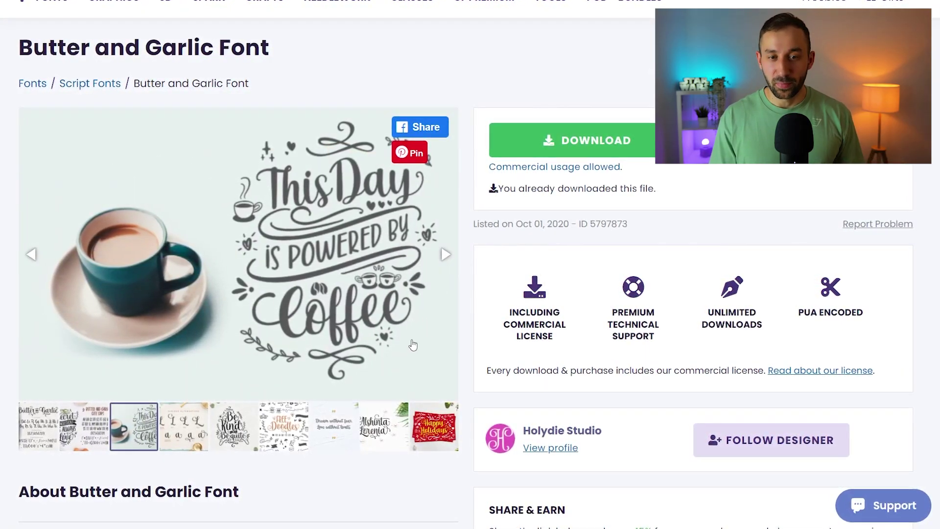
pyautogui.click(234, 424)
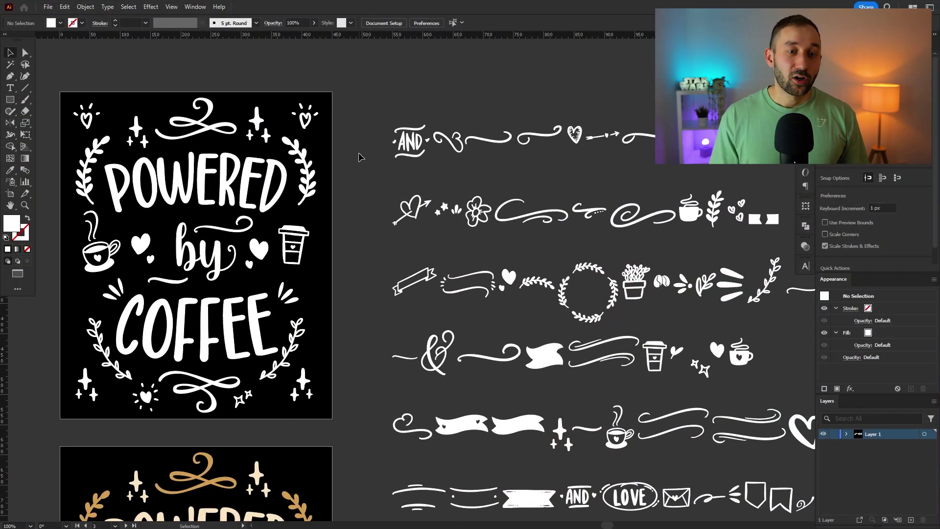
# Review the "Powered by Coffee" designs alongside the green and brown "Life begins after coffee" variants
pyautogui.scroll(-3, 359, 157)
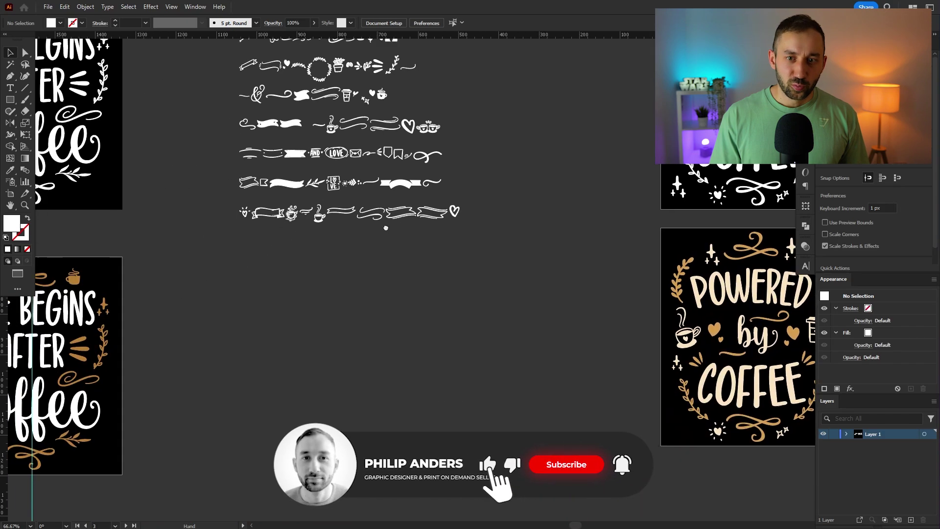
pyautogui.hscroll(-10, 386, 227)
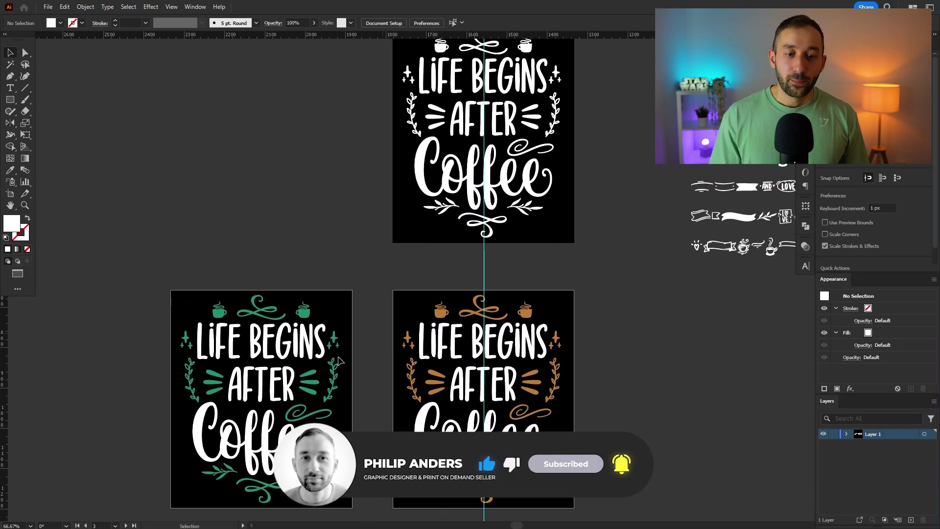
pyautogui.scroll(4, 397, 293)
pyautogui.scroll(-2, 469, 251)
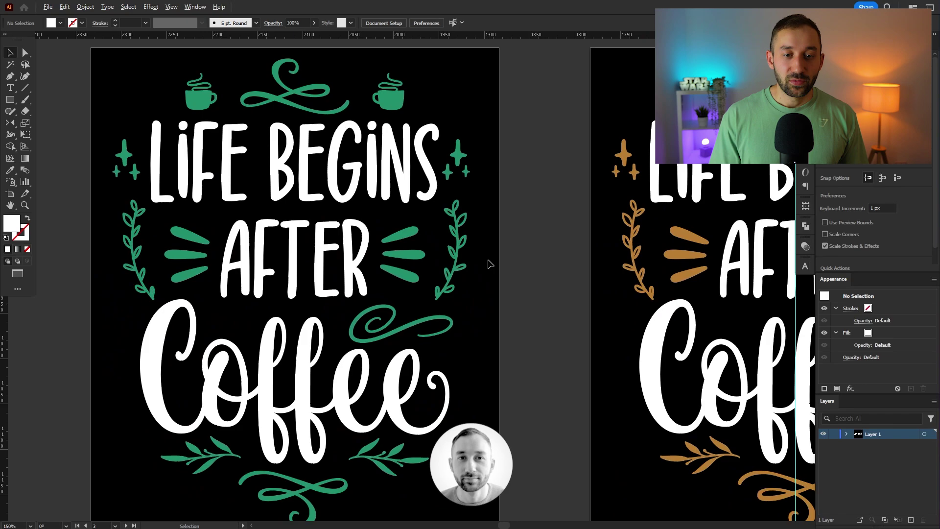